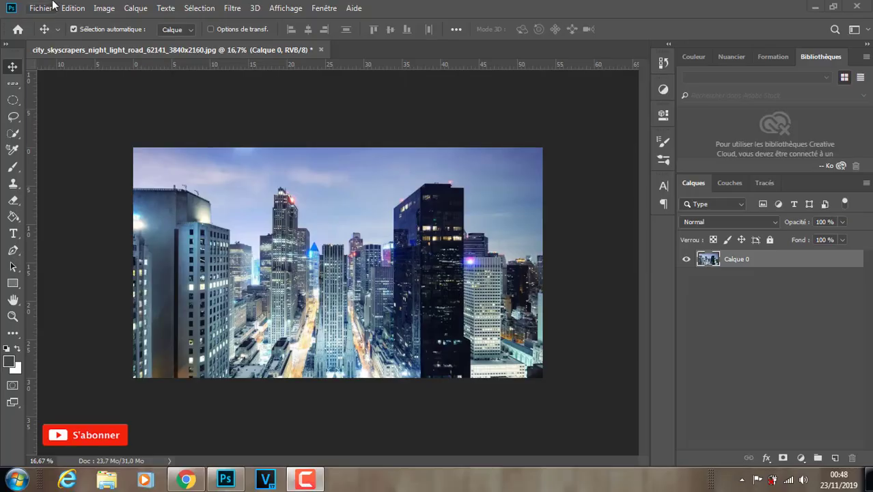
- Create a white 3,25 x 1,75 inch document at 300 ppi and show the rulers
{"action": "left_click", "coordinate": [40, 7]}
{"action": "left_click", "coordinate": [105, 27]}
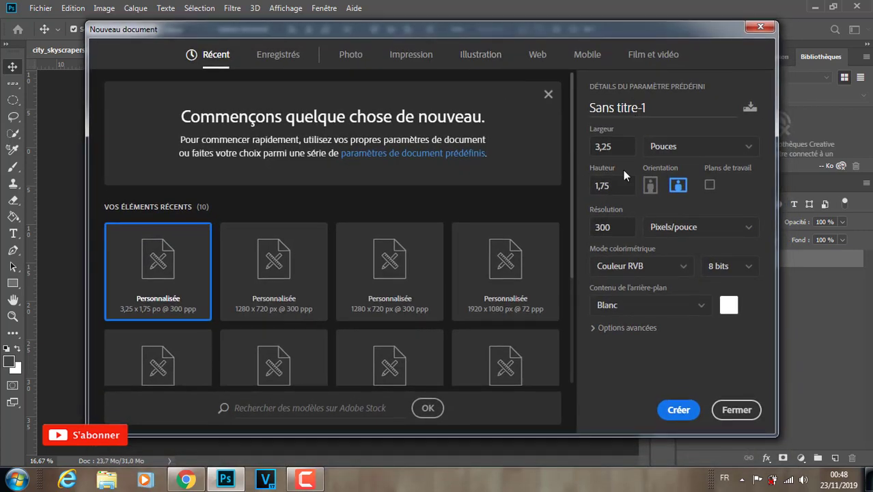
{"action": "left_click", "coordinate": [622, 151]}
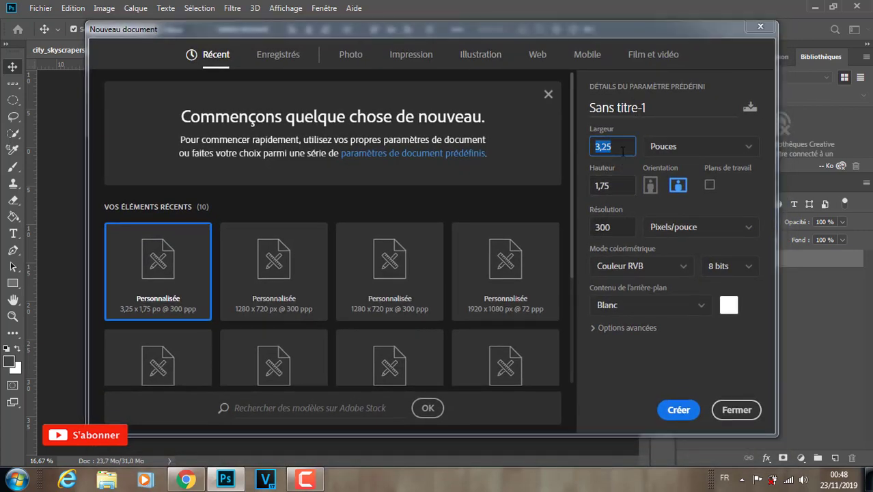
{"action": "left_click", "coordinate": [684, 143]}
{"action": "left_click", "coordinate": [683, 194]}
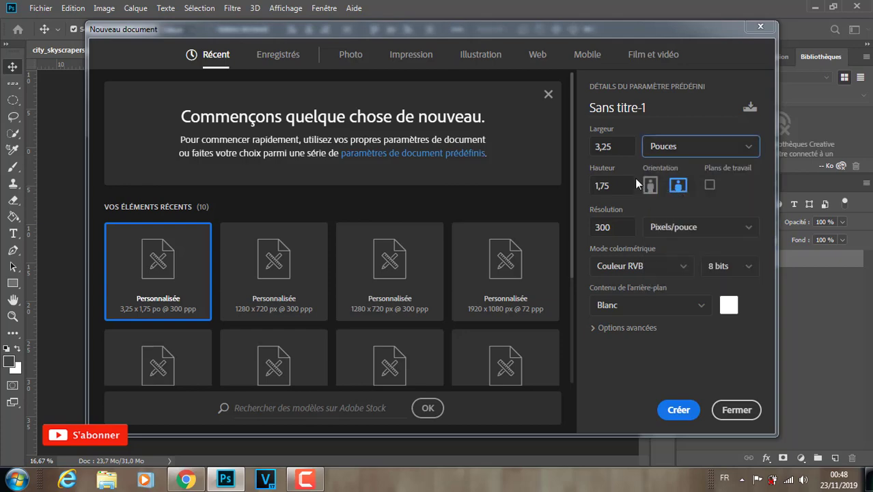
{"action": "left_click", "coordinate": [628, 185]}
{"action": "left_click", "coordinate": [626, 231]}
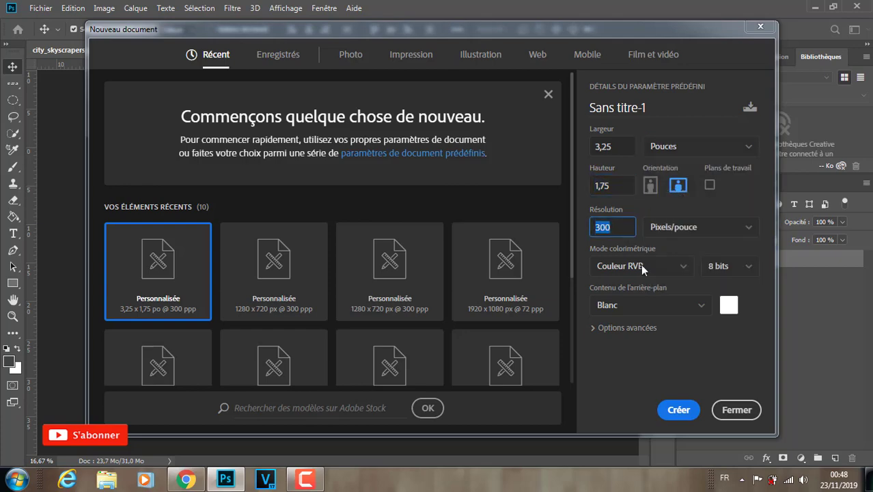
{"action": "left_click", "coordinate": [649, 305]}
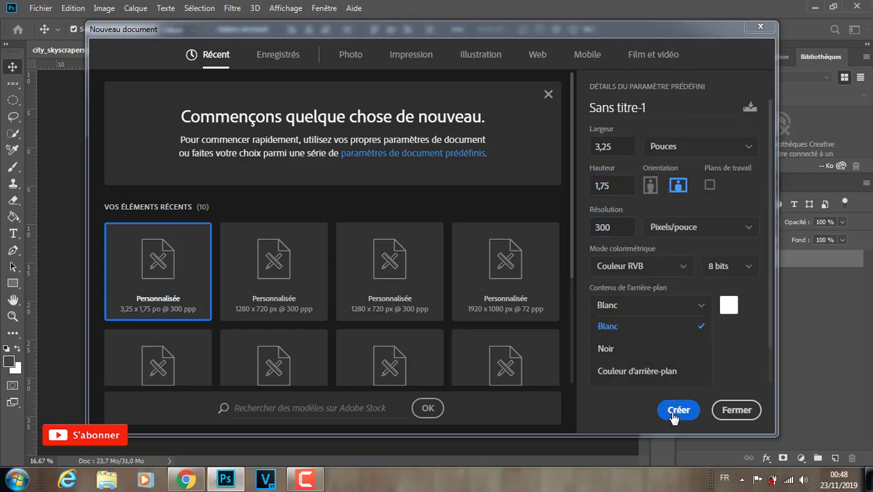
{"action": "left_click", "coordinate": [673, 413]}
{"action": "key", "text": "ctrl+r"}
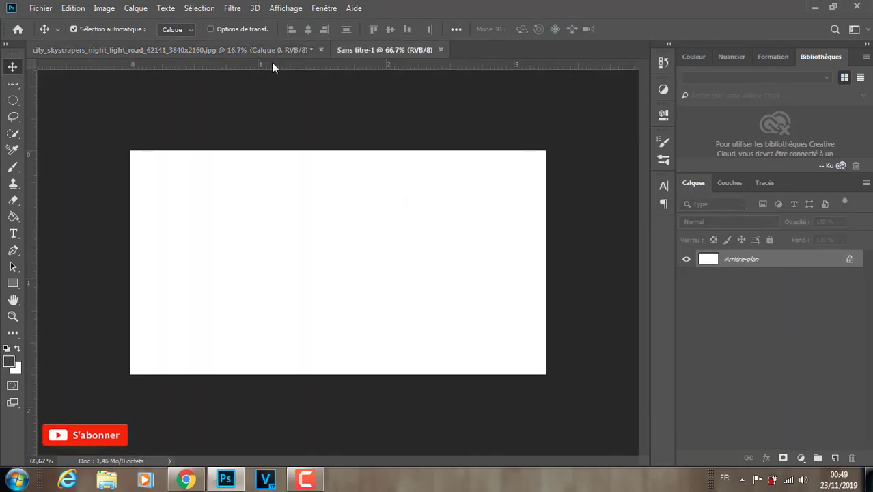
- Place guides along the top, bottom, left and right canvas edges
{"action": "left_click_drag", "start_coordinate": [230, 64], "coordinate": [253, 149]}
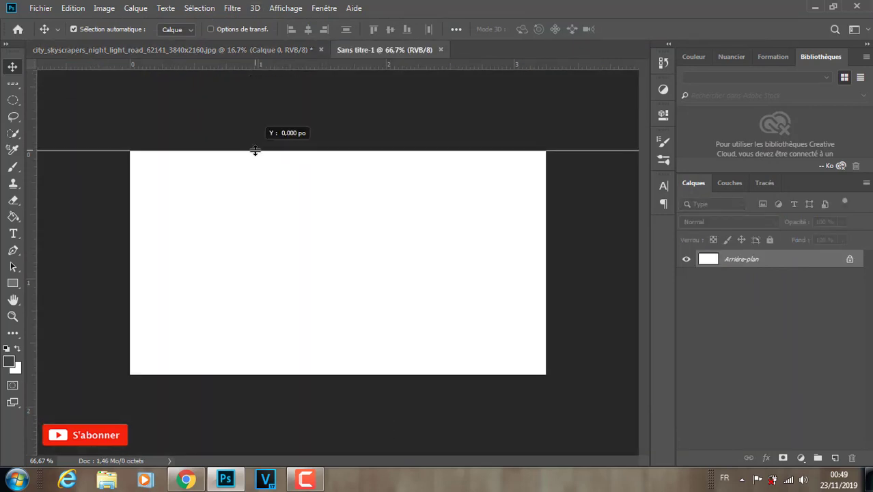
{"action": "left_click_drag", "start_coordinate": [196, 66], "coordinate": [208, 374]}
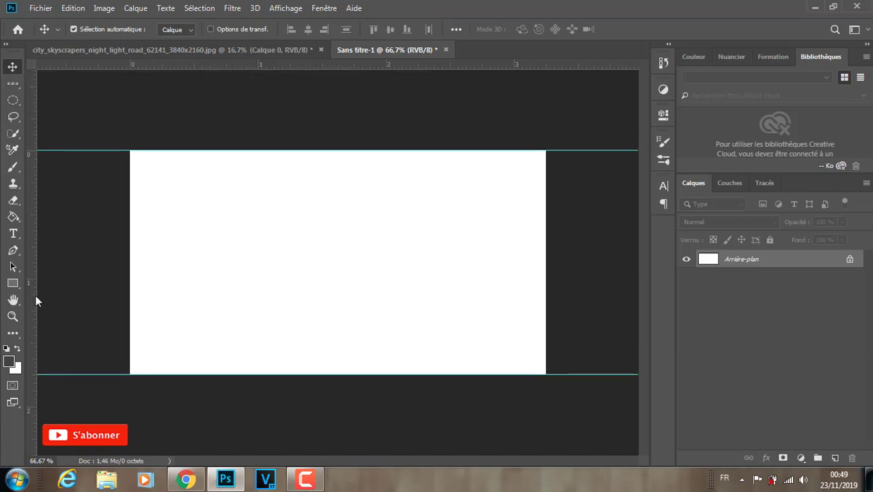
{"action": "left_click_drag", "start_coordinate": [35, 301], "coordinate": [130, 318]}
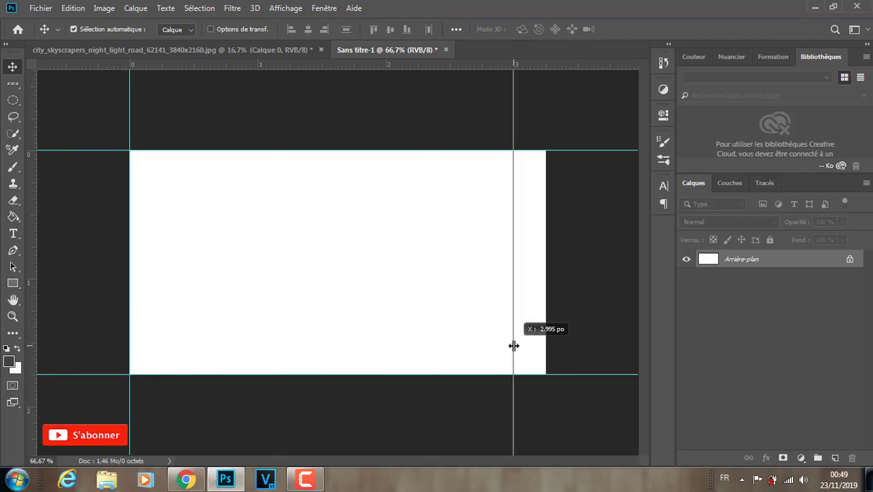
{"action": "left_click_drag", "start_coordinate": [33, 289], "coordinate": [546, 353]}
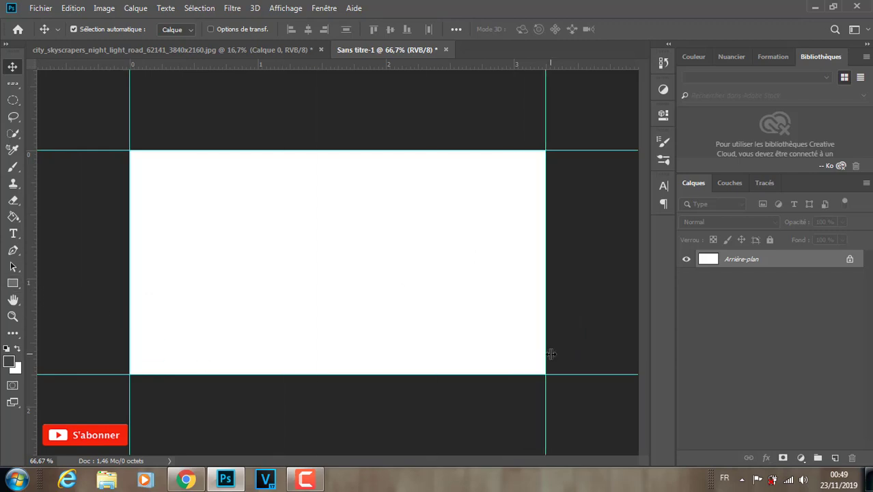
- Enlarge the canvas size to 3,5 x 2 inches
{"action": "left_click", "coordinate": [104, 8]}
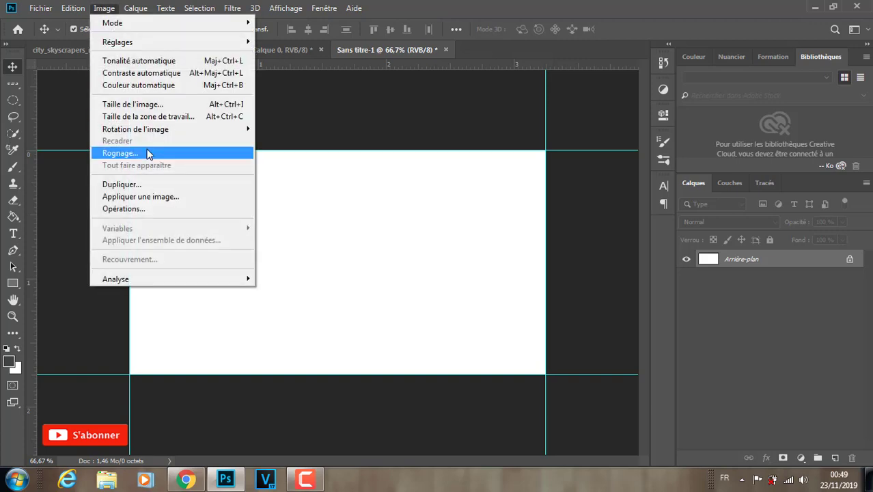
{"action": "left_click", "coordinate": [146, 117]}
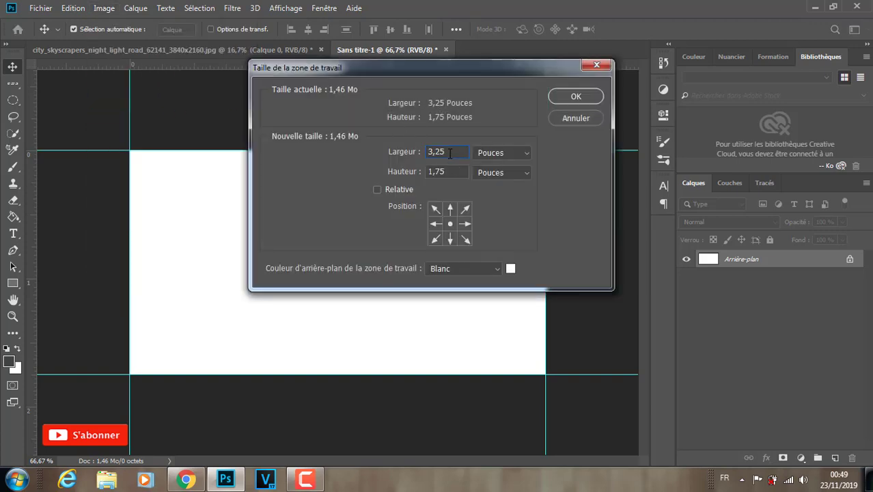
{"action": "left_click_drag", "start_coordinate": [450, 153], "coordinate": [438, 151]}
{"action": "type", "text": "5"}
{"action": "double_click", "coordinate": [451, 177]}
{"action": "type", "text": "2"}
{"action": "left_click", "coordinate": [584, 95]}
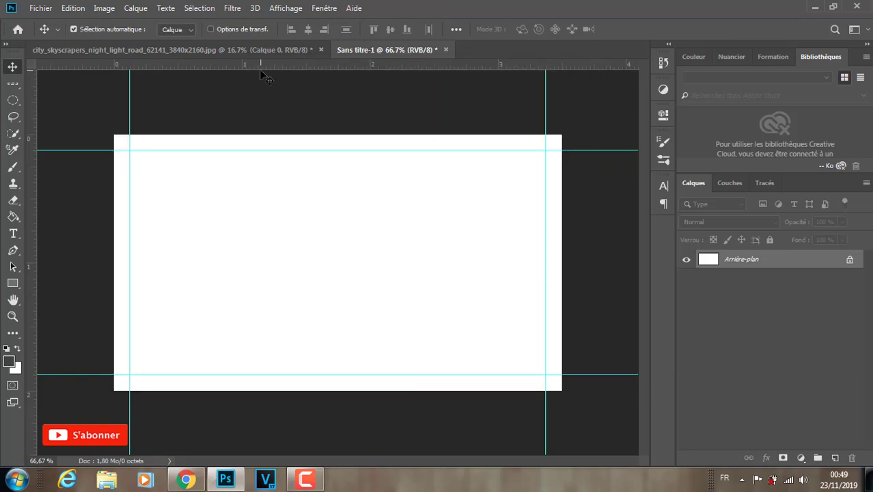
- Add guides along the top, left, right and bottom edges of the 3,5 x 2 canvas
{"action": "left_click_drag", "start_coordinate": [260, 73], "coordinate": [272, 133]}
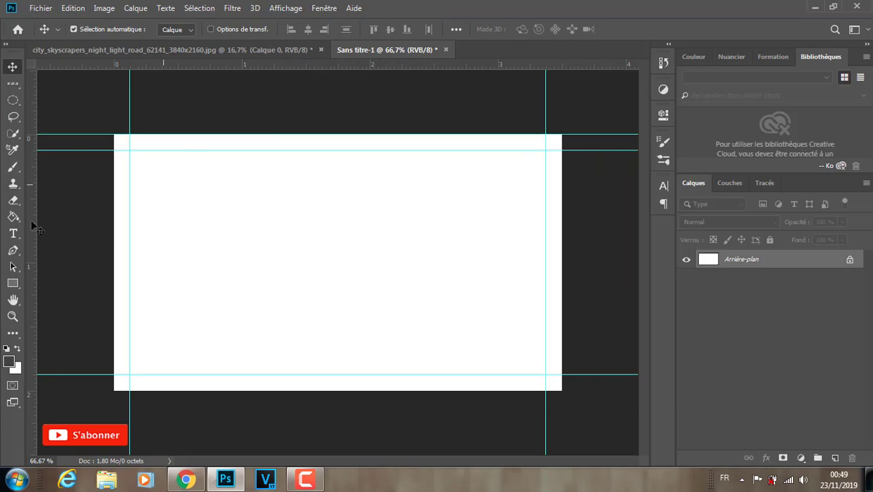
{"action": "mouse_move", "coordinate": [30, 224]}
{"action": "left_mouse_down"}
{"action": "mouse_move", "coordinate": [116, 228]}
{"action": "mouse_move", "coordinate": [113, 248]}
{"action": "left_mouse_up"}
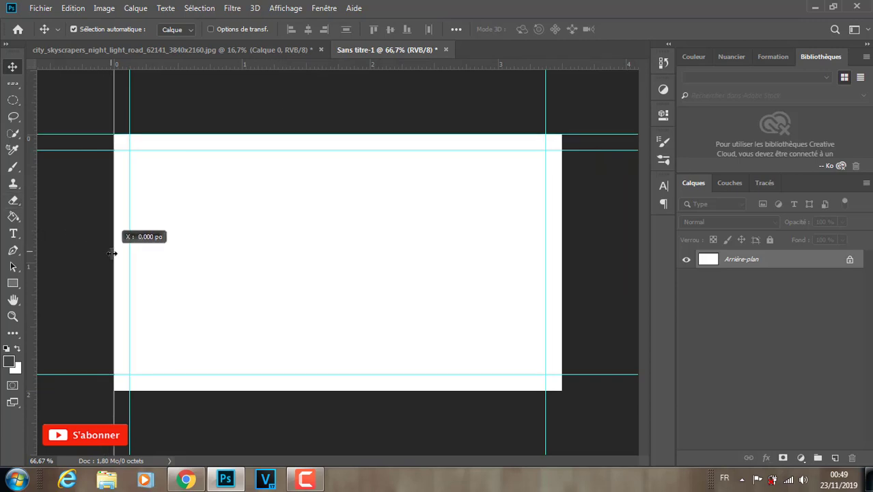
{"action": "left_click_drag", "start_coordinate": [35, 251], "coordinate": [561, 282]}
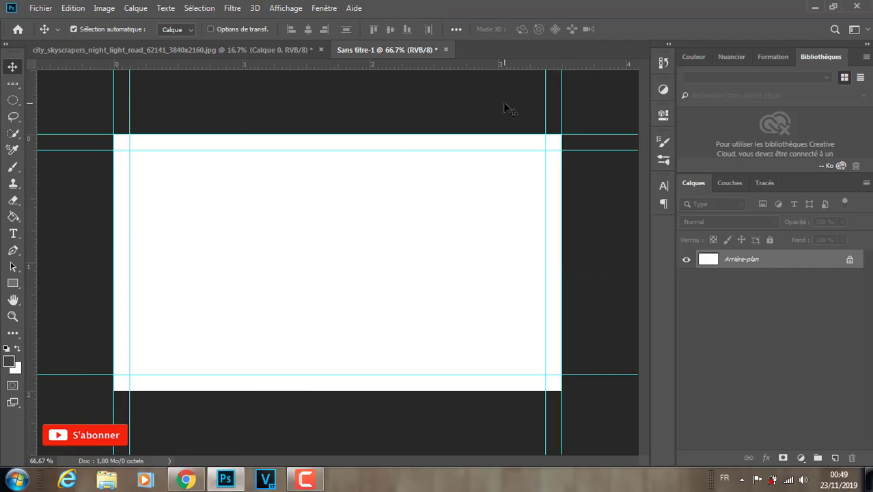
{"action": "mouse_move", "coordinate": [487, 66]}
{"action": "left_mouse_down"}
{"action": "mouse_move", "coordinate": [542, 398]}
{"action": "mouse_move", "coordinate": [545, 389]}
{"action": "left_mouse_up"}
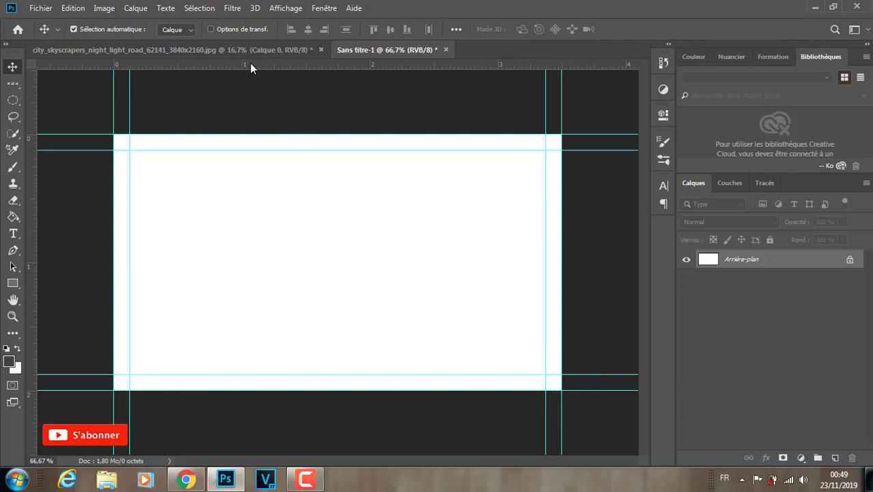
- Widen the canvas to 3,75 inches in Canvas Size
{"action": "left_click", "coordinate": [104, 8]}
{"action": "mouse_move", "coordinate": [135, 129]}
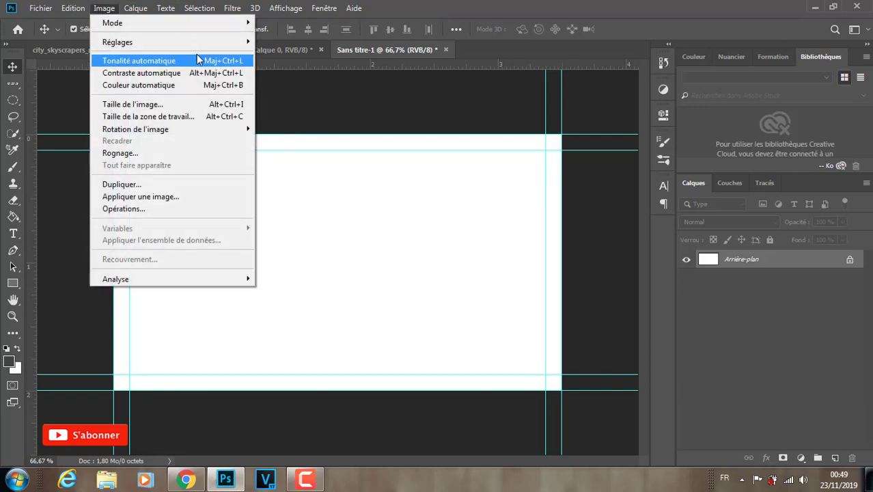
{"action": "left_click", "coordinate": [180, 117]}
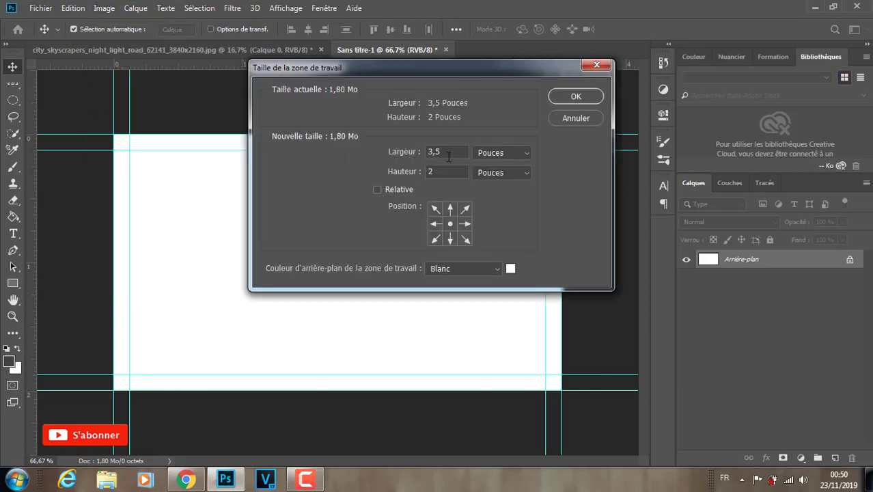
{"action": "left_click", "coordinate": [448, 156]}
{"action": "key", "text": "BackSpace"}
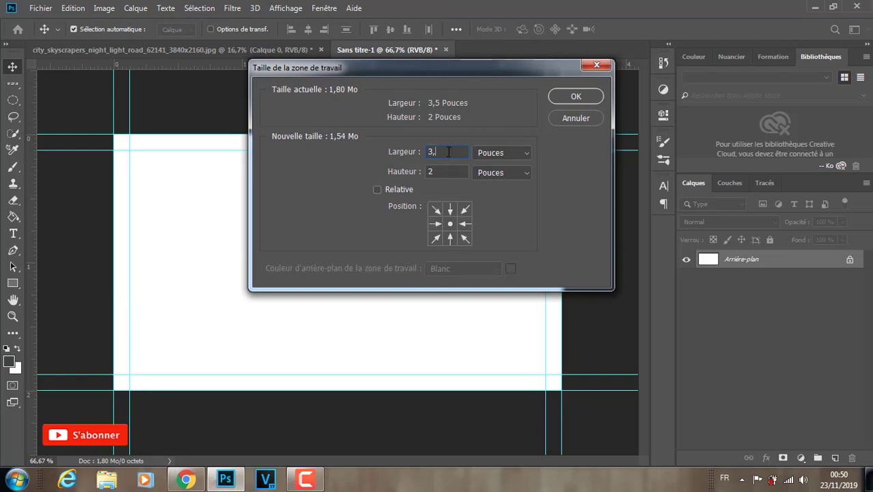
{"action": "type", "text": "75"}
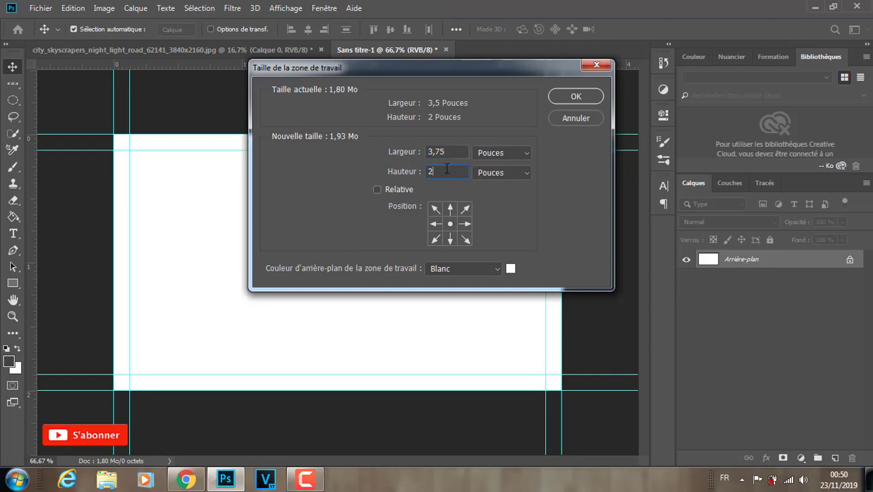
{"action": "type", "text": ",25"}
{"action": "left_click", "coordinate": [574, 97]}
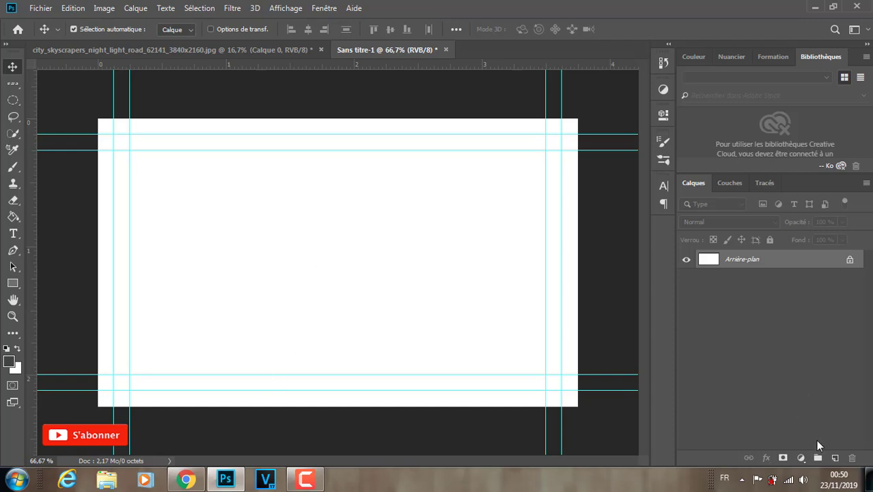
- Add a new layer and set the foreground colour to white (ffffff)
{"action": "left_click", "coordinate": [835, 457]}
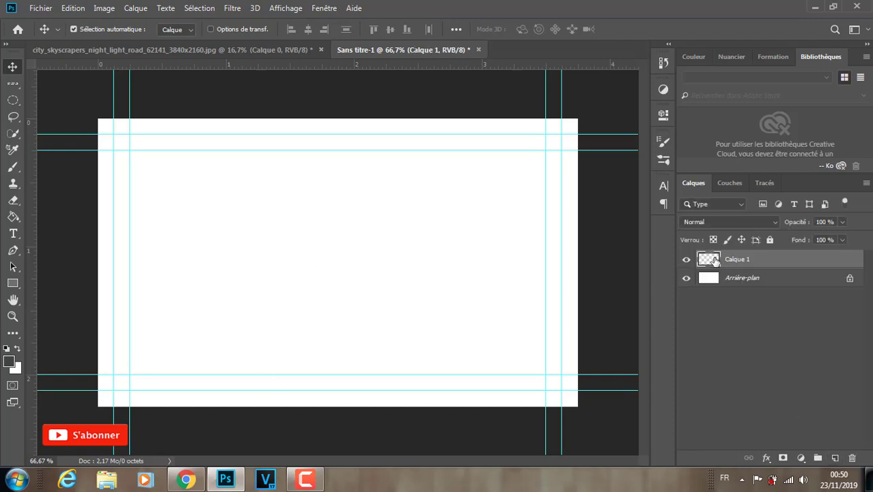
{"action": "left_click", "coordinate": [10, 362]}
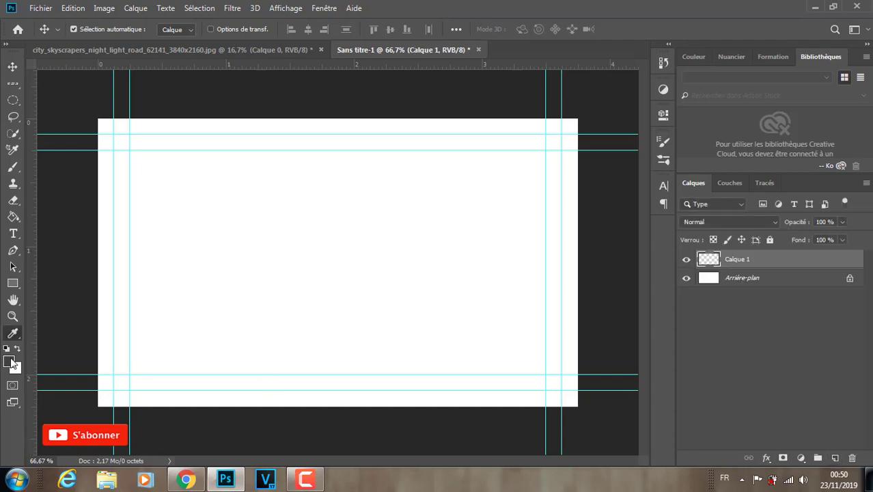
{"action": "type", "text": "ffffff"}
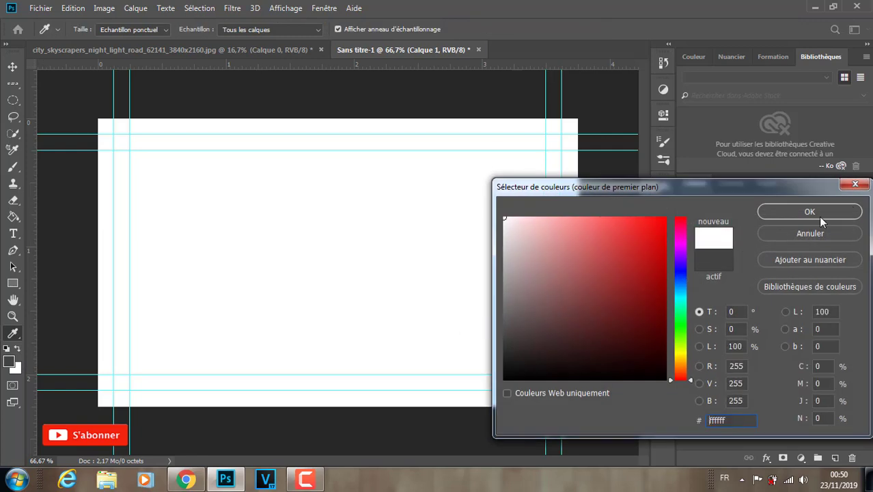
{"action": "left_click", "coordinate": [809, 211]}
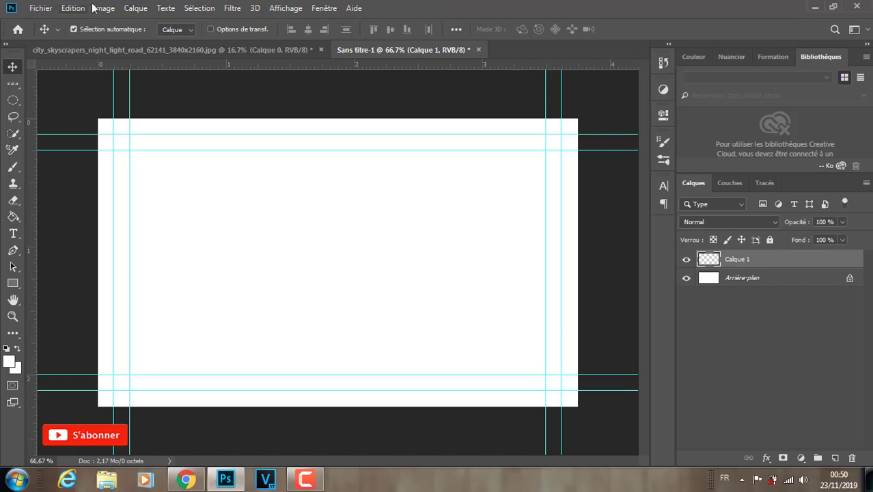
- Fill Calque 1 with the white foreground colour
{"action": "left_click", "coordinate": [76, 7]}
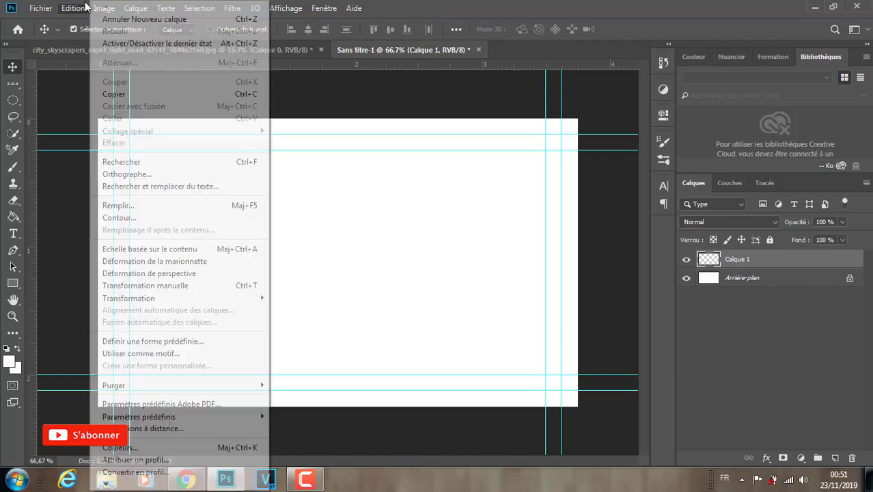
{"action": "left_click", "coordinate": [214, 205]}
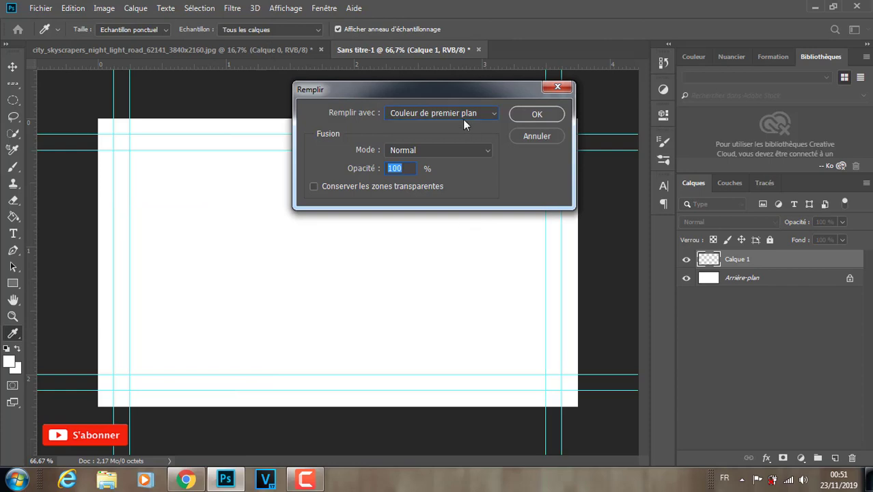
{"action": "left_click", "coordinate": [462, 119]}
{"action": "left_click", "coordinate": [449, 126]}
{"action": "left_click", "coordinate": [529, 115]}
{"action": "key", "text": "v"}
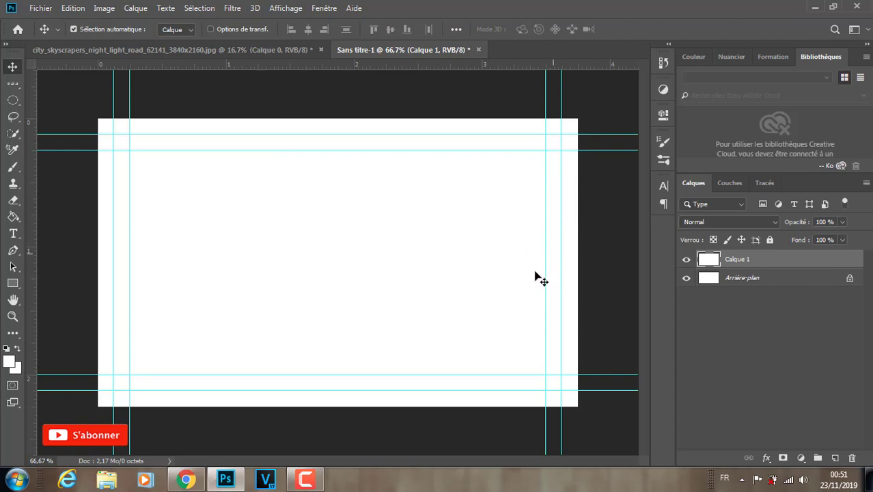
- Draw a dark grey (3a3a3a) rectangle over the card
{"action": "left_click", "coordinate": [14, 284]}
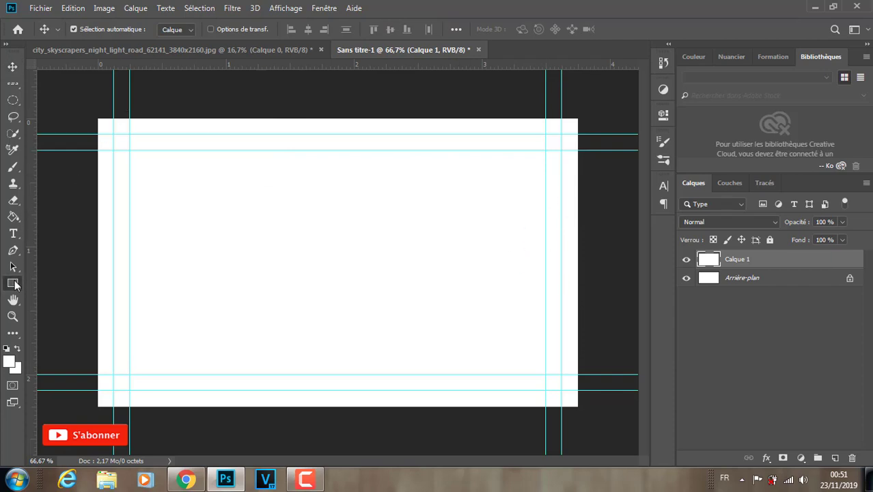
{"action": "left_click", "coordinate": [9, 361]}
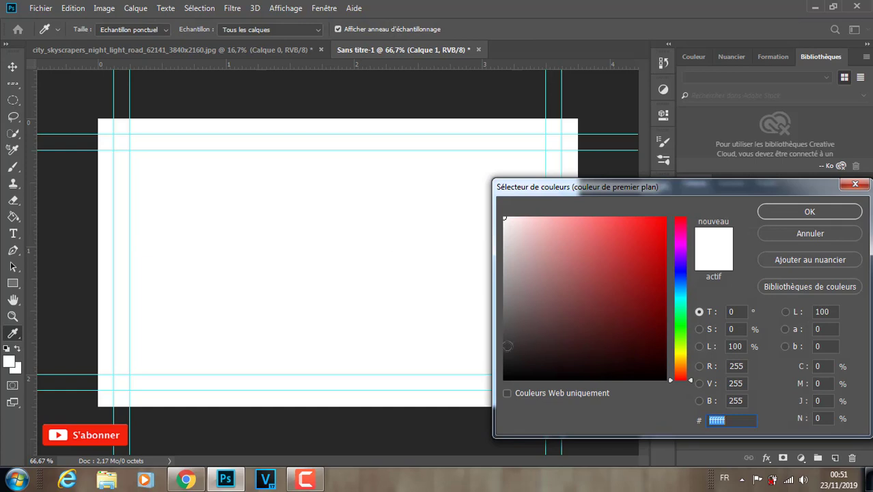
{"action": "left_click", "coordinate": [504, 342]}
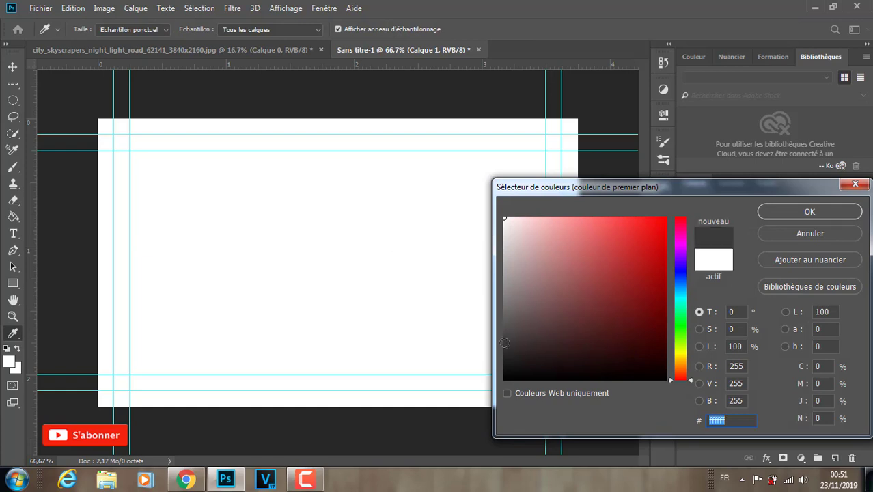
{"action": "left_click", "coordinate": [779, 213]}
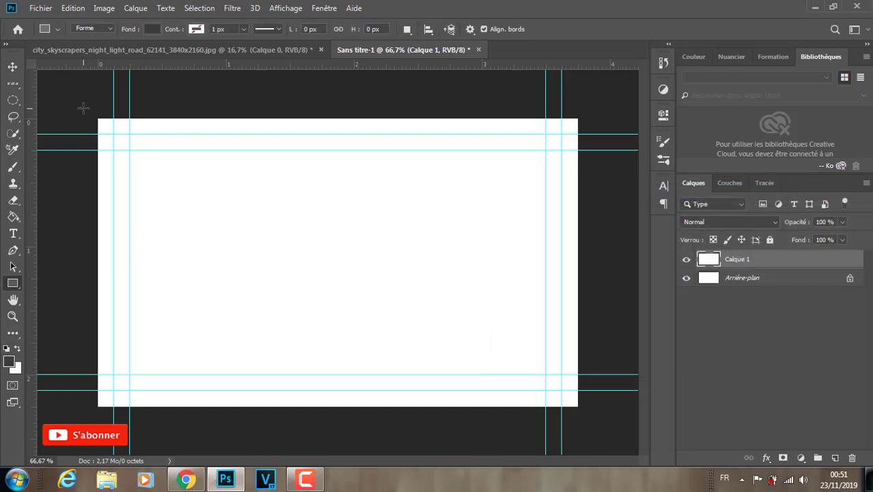
{"action": "left_click_drag", "start_coordinate": [83, 108], "coordinate": [301, 435]}
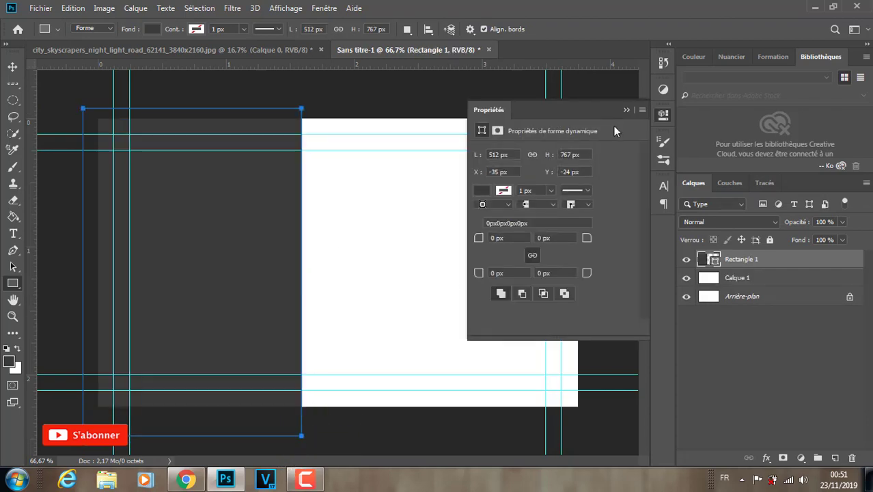
{"action": "left_click", "coordinate": [625, 110]}
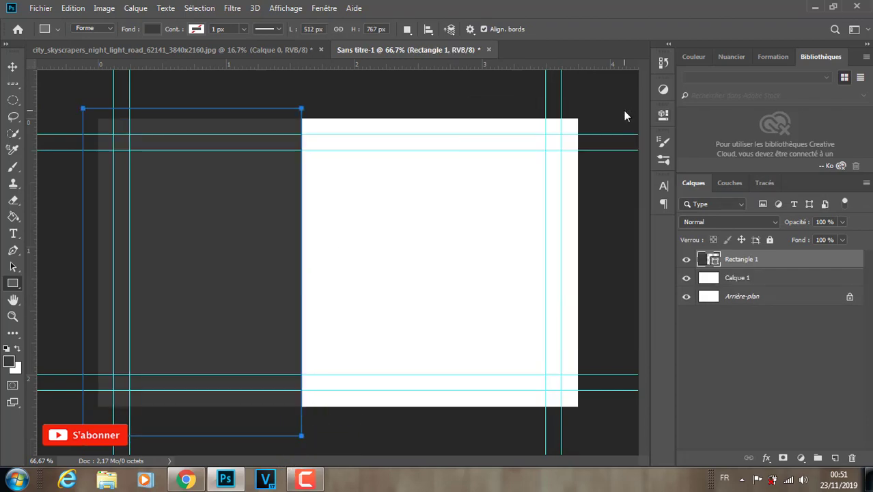
- Move the dark rectangle to the card's right side, flush with the top edge
{"action": "left_click", "coordinate": [12, 66]}
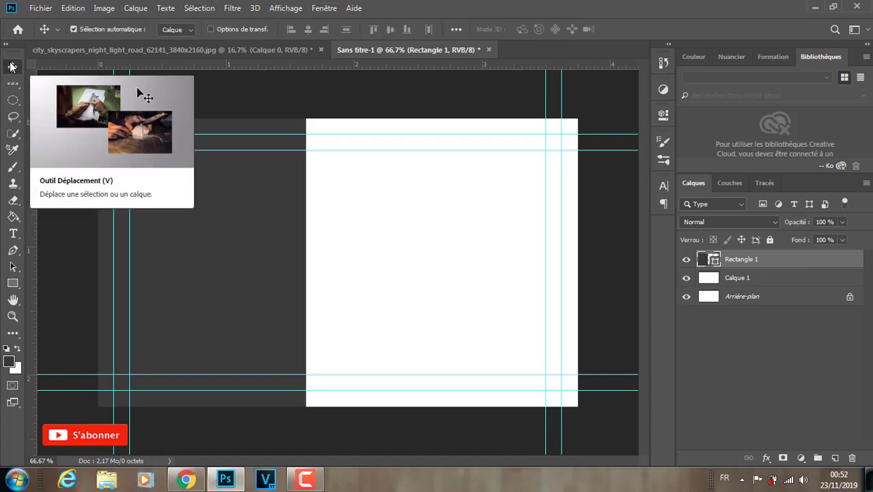
{"action": "mouse_move", "coordinate": [174, 250]}
{"action": "left_mouse_down"}
{"action": "mouse_move", "coordinate": [464, 255]}
{"action": "mouse_move", "coordinate": [453, 258]}
{"action": "left_mouse_up"}
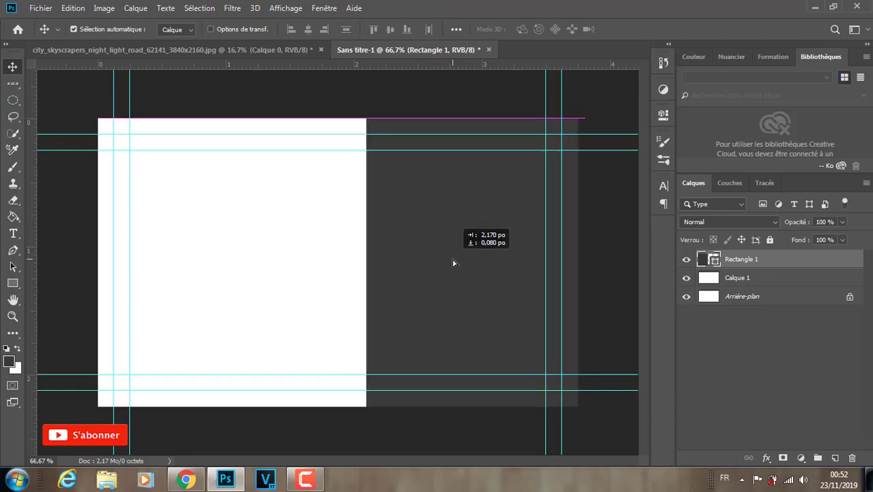
{"action": "left_click_drag", "start_coordinate": [453, 258], "coordinate": [452, 253]}
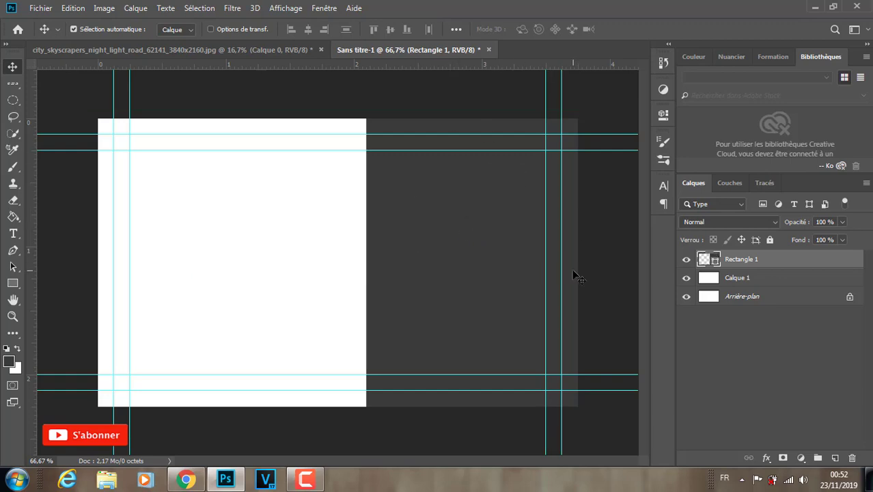
{"action": "left_click", "coordinate": [607, 268]}
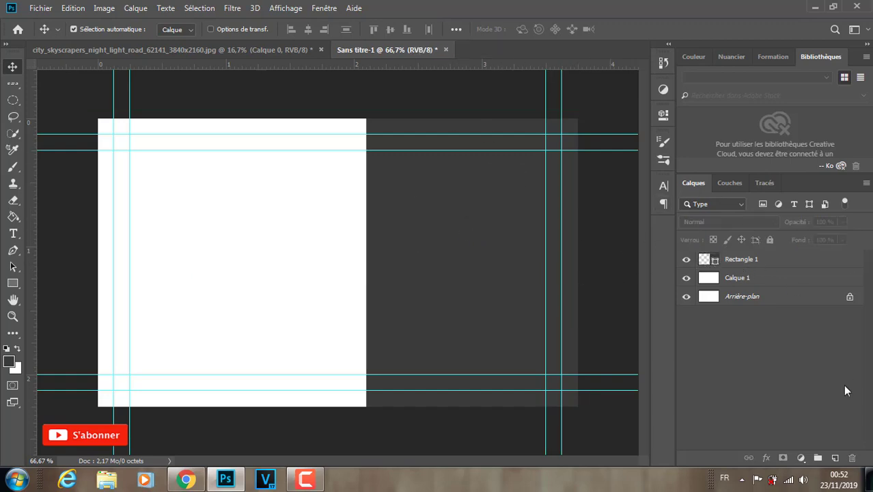
- On a new layer, stamp a large dark splatter brush beside the rectangle's edge
{"action": "left_click", "coordinate": [834, 457]}
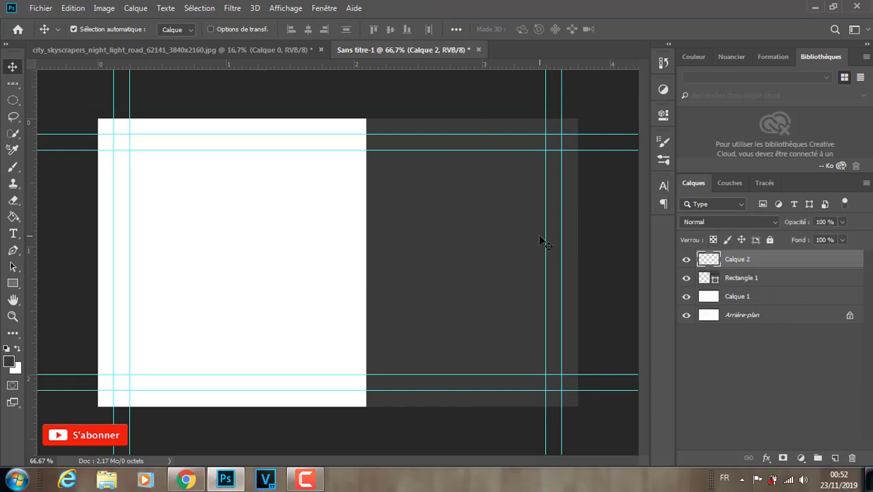
{"action": "left_click", "coordinate": [14, 168]}
{"action": "left_click", "coordinate": [108, 30]}
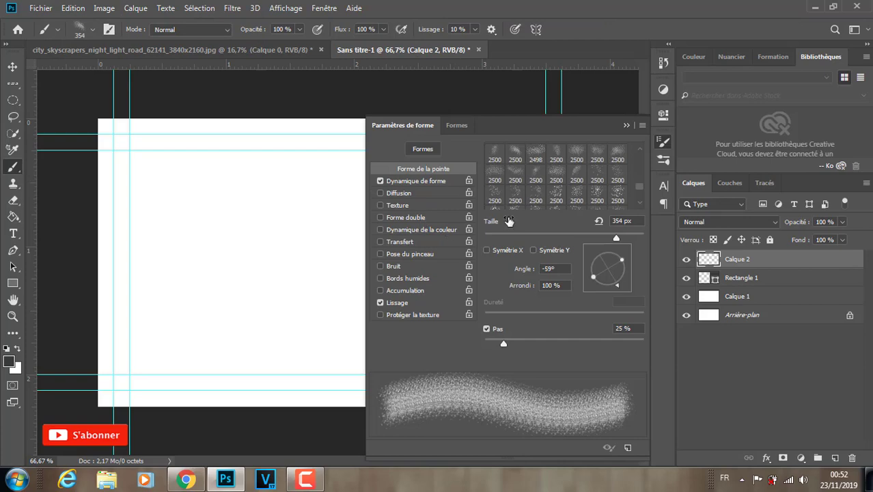
{"action": "left_click", "coordinate": [622, 238]}
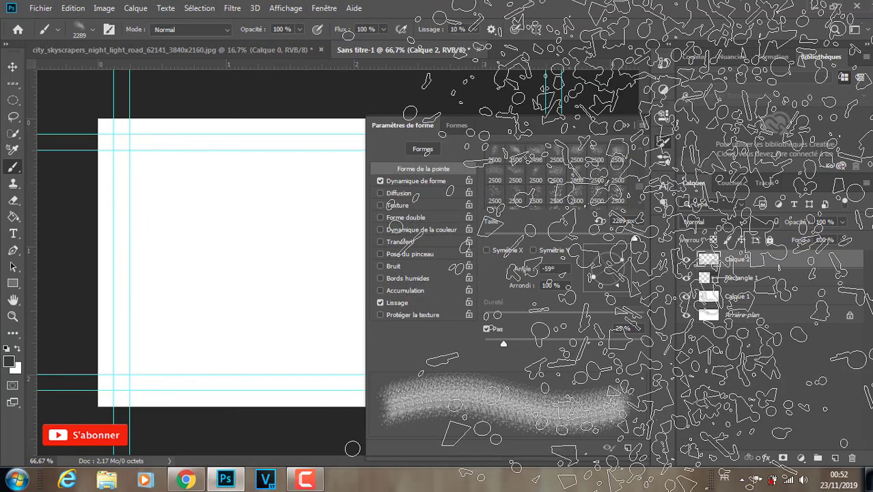
{"action": "left_click", "coordinate": [626, 125]}
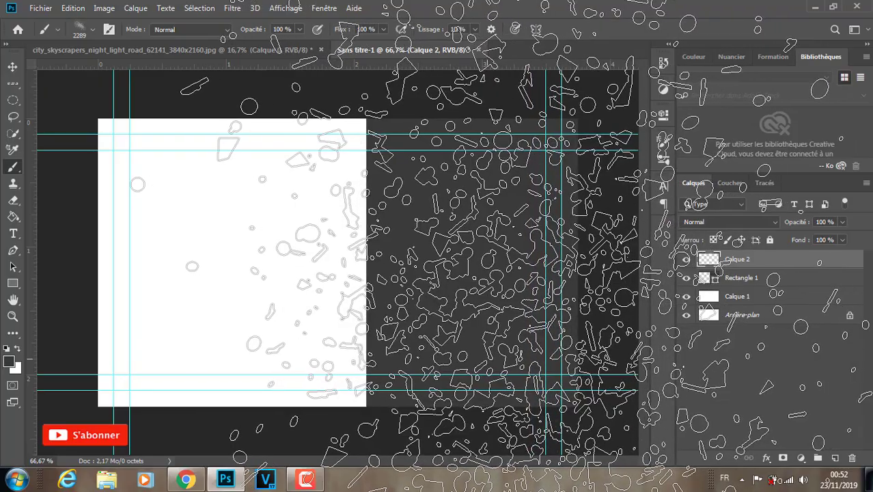
{"action": "left_click", "coordinate": [502, 272]}
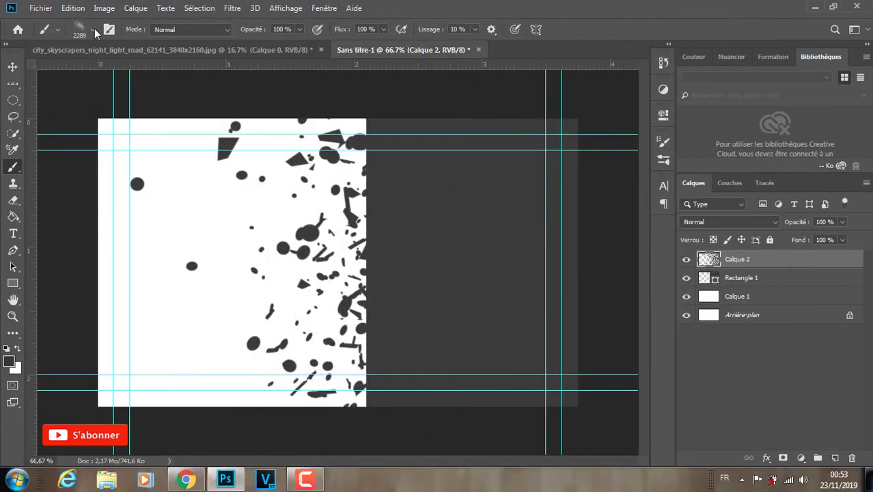
- Erase the stray splatter dots and polygon on the white area with a 123 px eraser
{"action": "left_click", "coordinate": [94, 30]}
{"action": "left_click", "coordinate": [121, 66]}
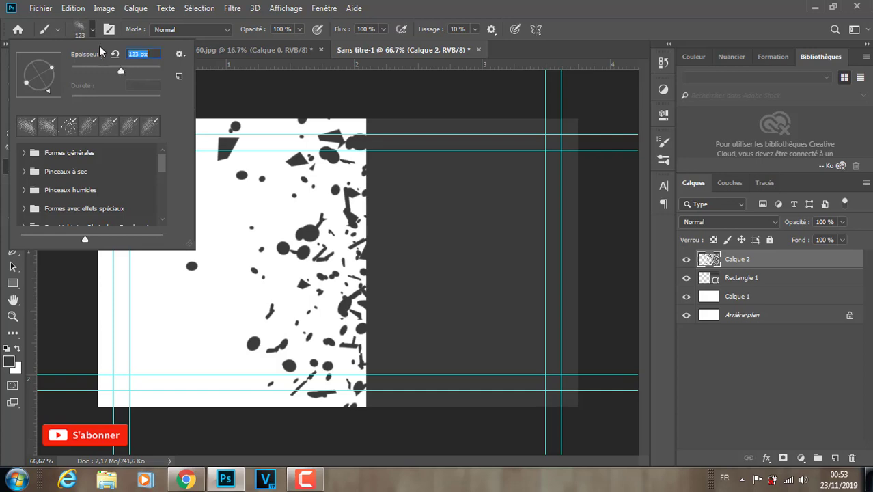
{"action": "left_click", "coordinate": [92, 32]}
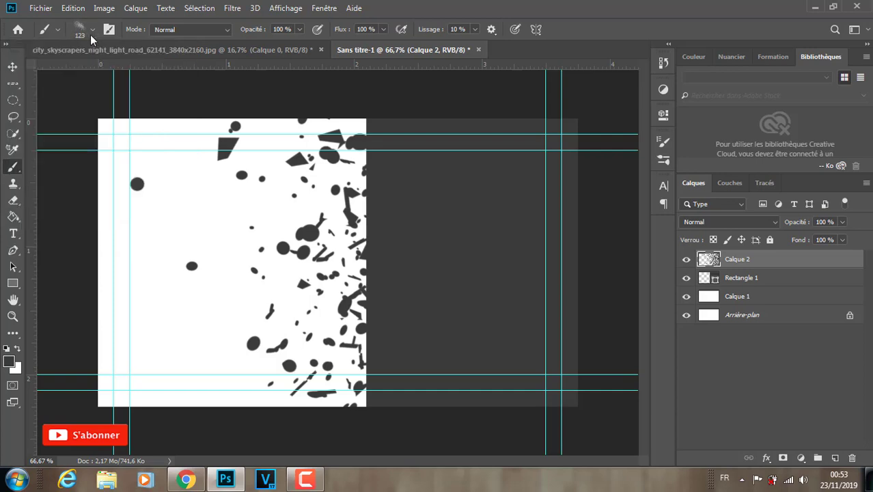
{"action": "left_click", "coordinate": [14, 204]}
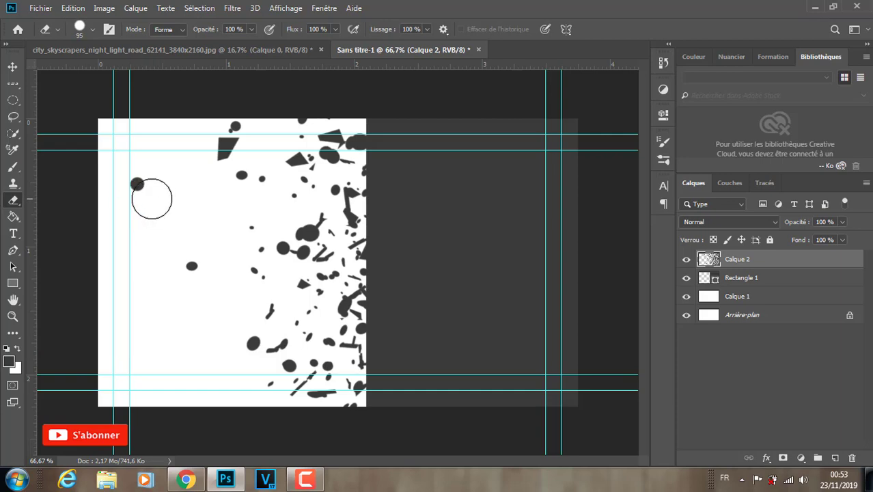
{"action": "left_click_drag", "start_coordinate": [152, 199], "coordinate": [144, 186]}
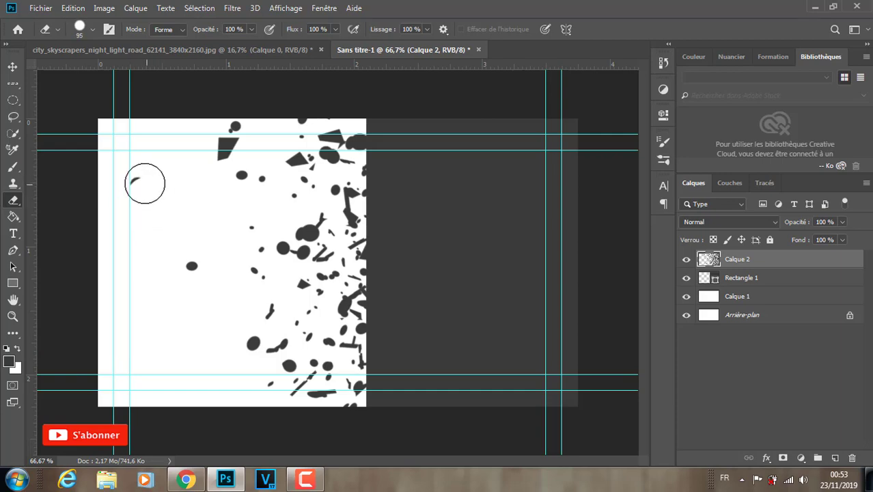
{"action": "left_click", "coordinate": [191, 276]}
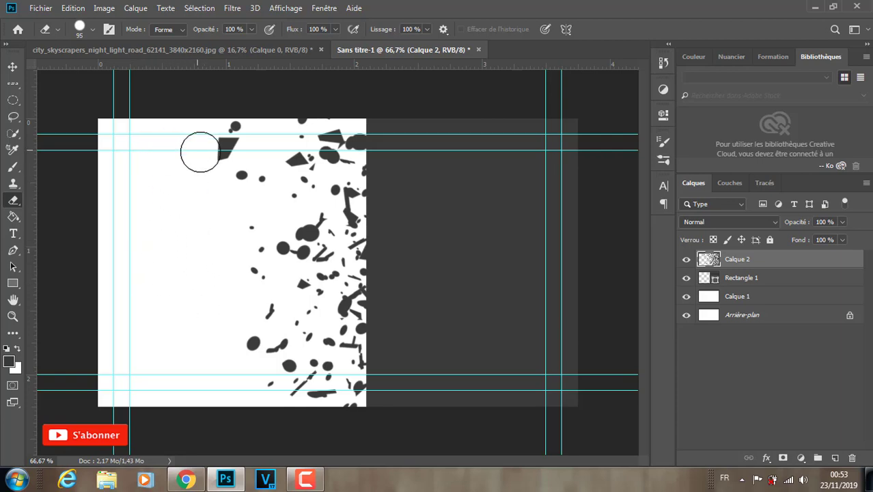
{"action": "left_click_drag", "start_coordinate": [208, 164], "coordinate": [236, 131]}
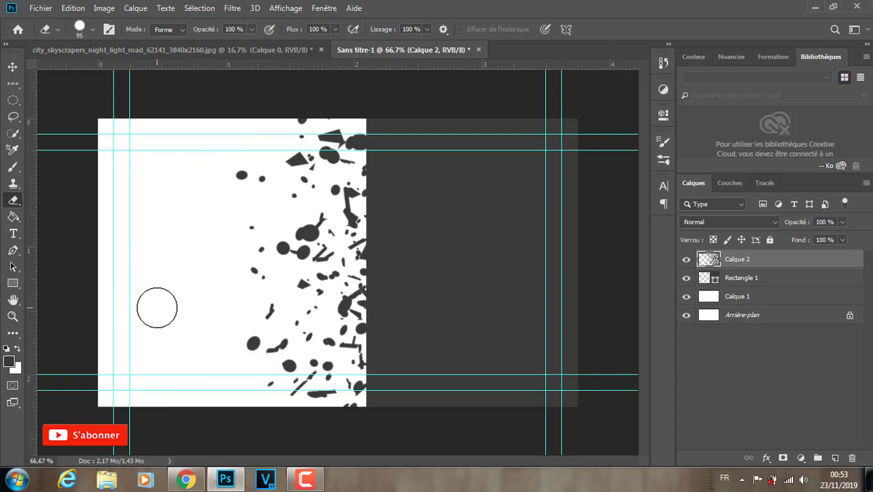
- Paint fine spatter along the white-dark boundary with a 425 px spatter brush
{"action": "left_click", "coordinate": [13, 166]}
{"action": "left_click", "coordinate": [93, 30]}
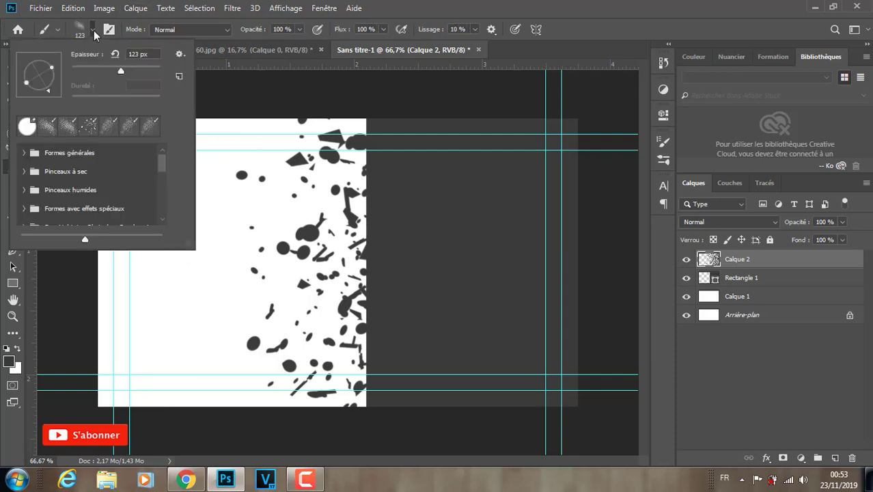
{"action": "left_click", "coordinate": [66, 127]}
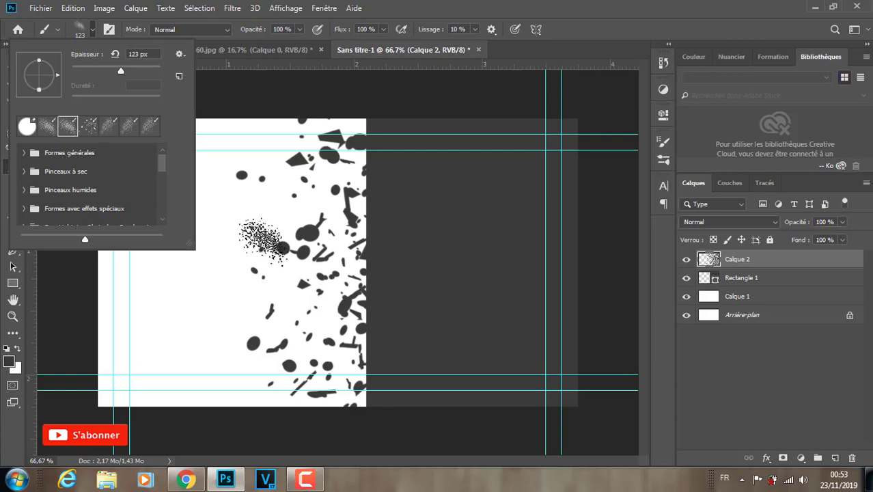
{"action": "left_click", "coordinate": [50, 95]}
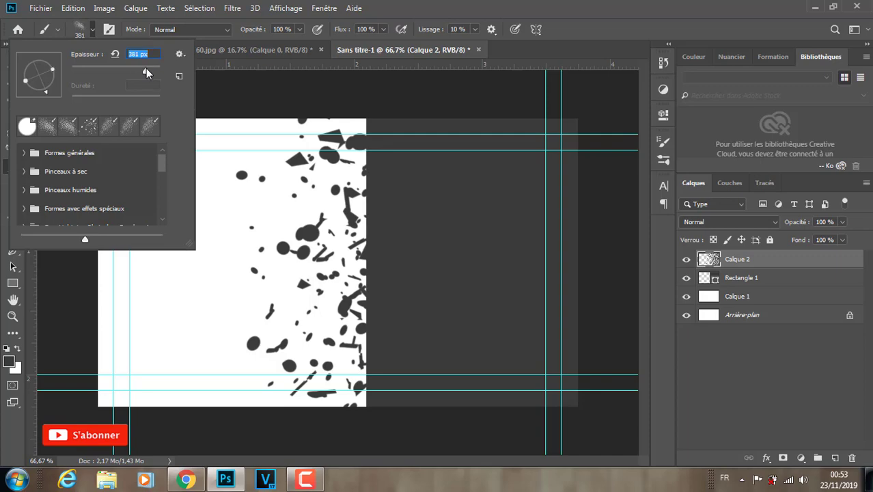
{"action": "left_click_drag", "start_coordinate": [146, 69], "coordinate": [148, 69]}
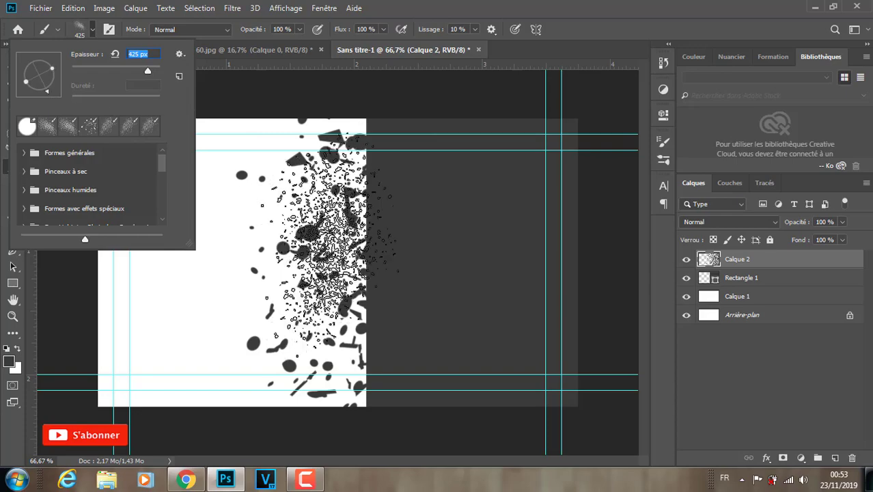
{"action": "left_click", "coordinate": [355, 239]}
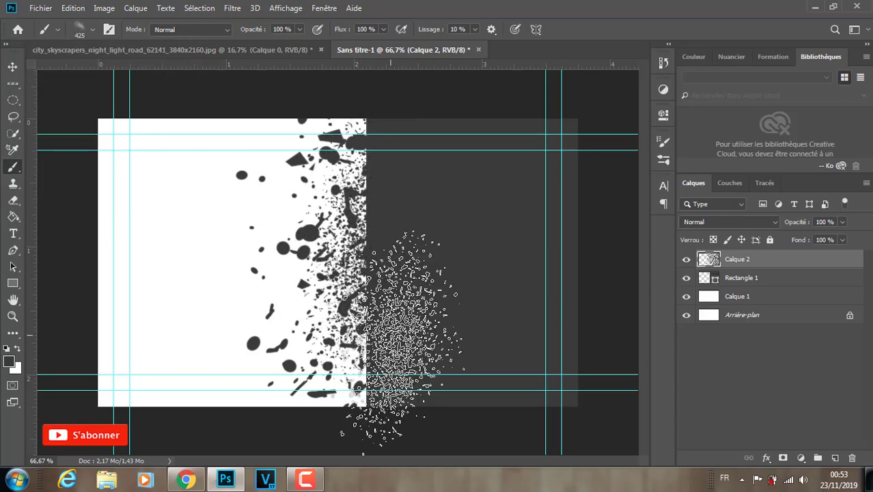
{"action": "left_click_drag", "start_coordinate": [369, 348], "coordinate": [372, 174]}
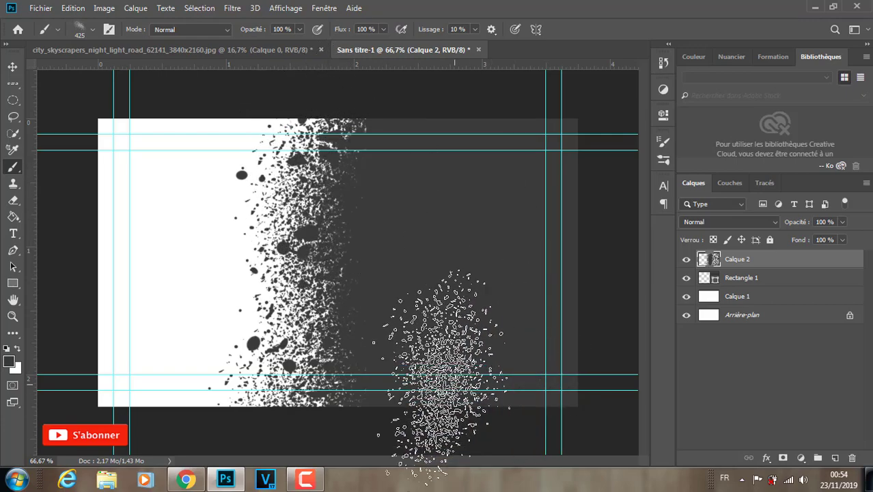
- Add spatter near the top edge, then merge Rectangle 1 into Calque 2
{"action": "left_click", "coordinate": [352, 103]}
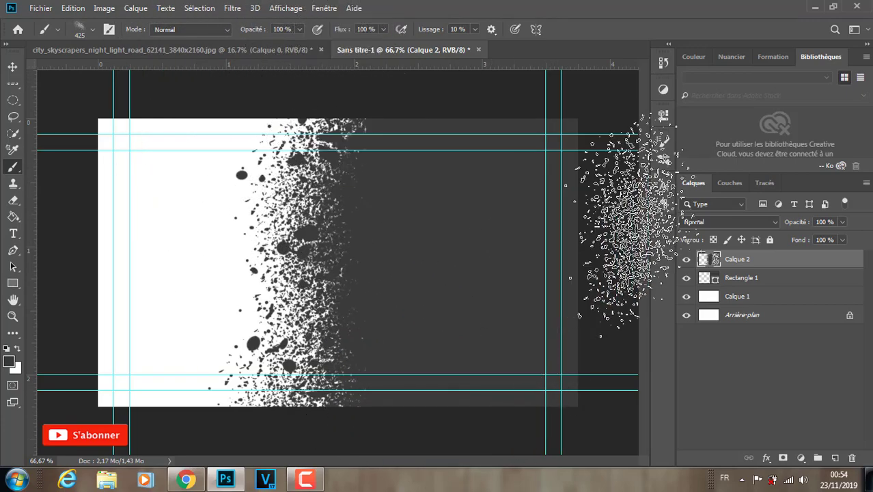
{"action": "left_click", "coordinate": [762, 278], "text": "shift"}
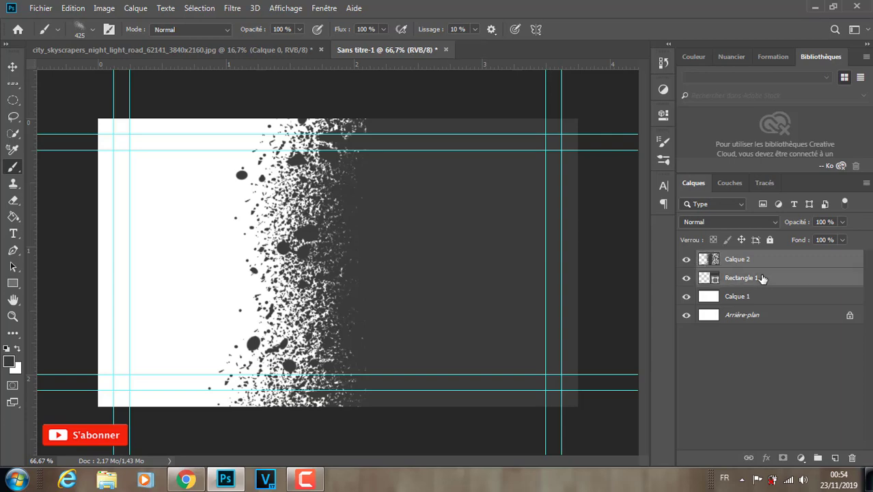
{"action": "right_click", "coordinate": [762, 278]}
{"action": "left_click", "coordinate": [679, 378]}
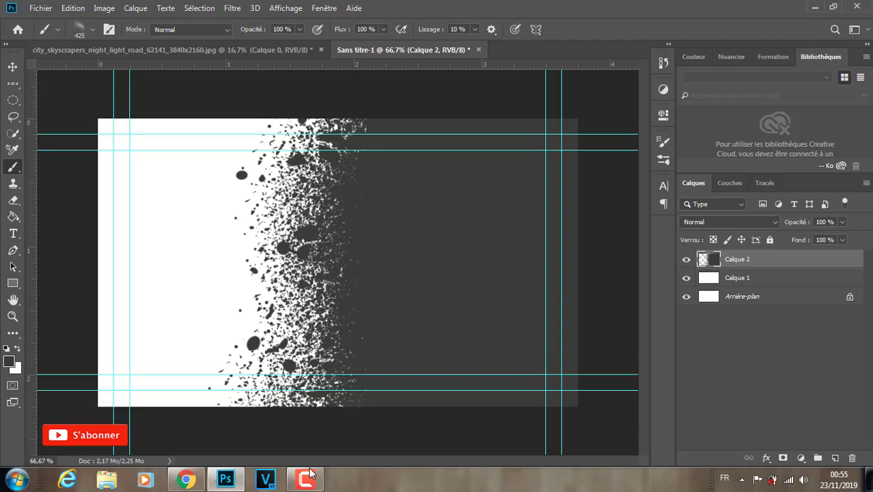
{"action": "left_click", "coordinate": [12, 67]}
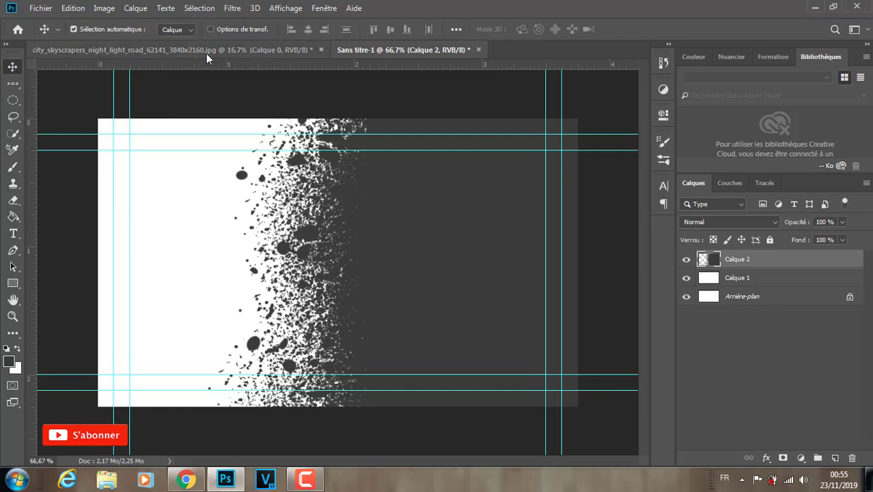
- Bring the night city skyline photo into the business card document
{"action": "left_click", "coordinate": [265, 47]}
{"action": "mouse_move", "coordinate": [339, 291]}
{"action": "left_mouse_down"}
{"action": "mouse_move", "coordinate": [276, 343]}
{"action": "mouse_move", "coordinate": [313, 273]}
{"action": "left_mouse_up"}
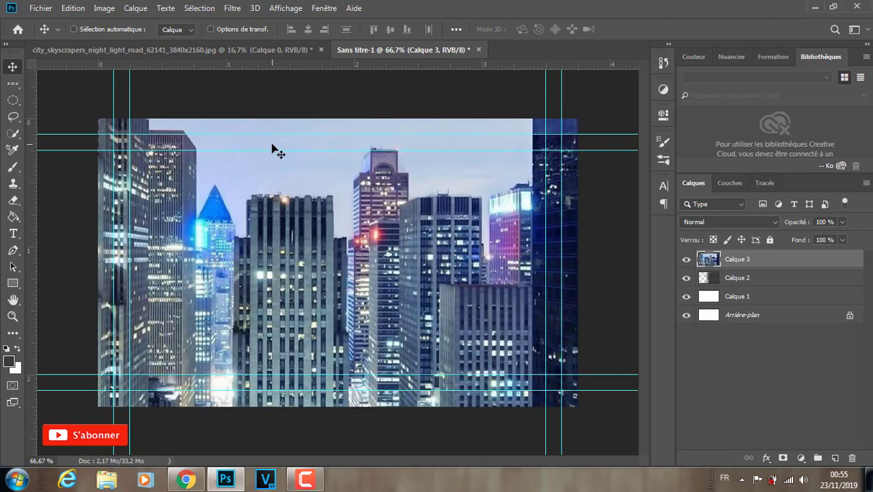
{"action": "key", "text": "ctrl+t"}
{"action": "left_click_drag", "start_coordinate": [259, 145], "coordinate": [843, 473]}
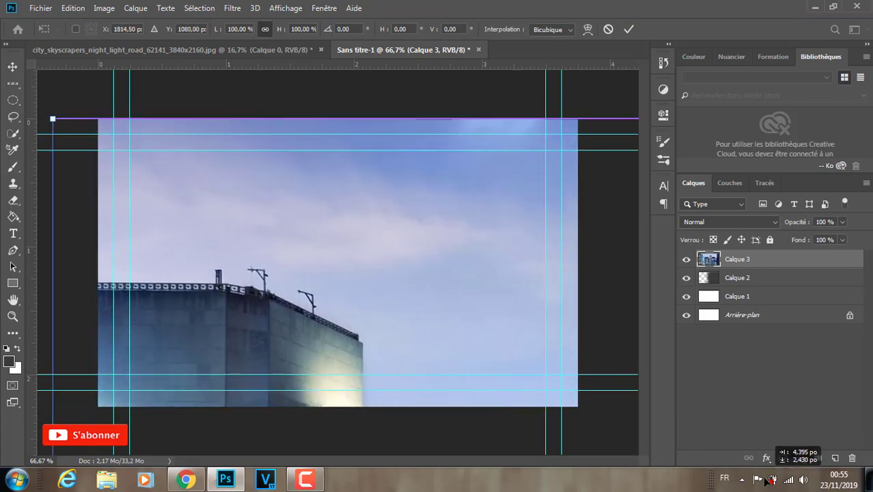
{"action": "left_click_drag", "start_coordinate": [843, 473], "coordinate": [387, 322]}
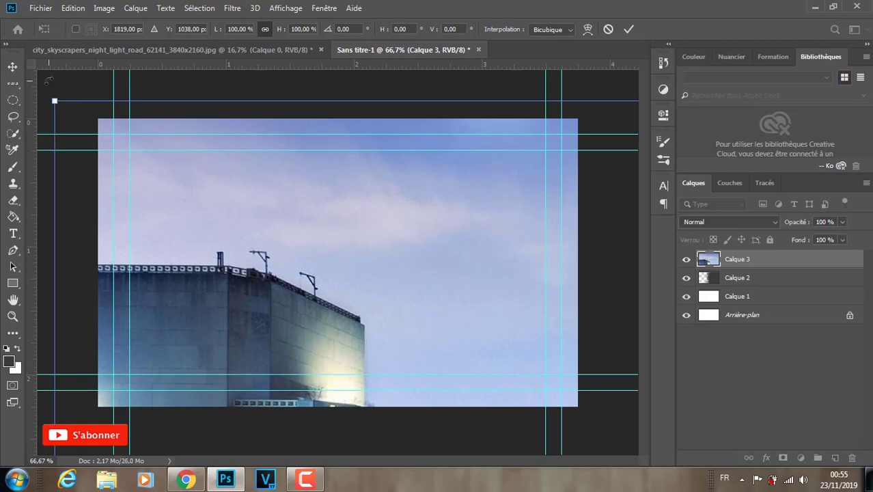
- Scale the city photo to 31,44% and position it over the card
{"action": "left_click_drag", "start_coordinate": [55, 101], "coordinate": [300, 299]}
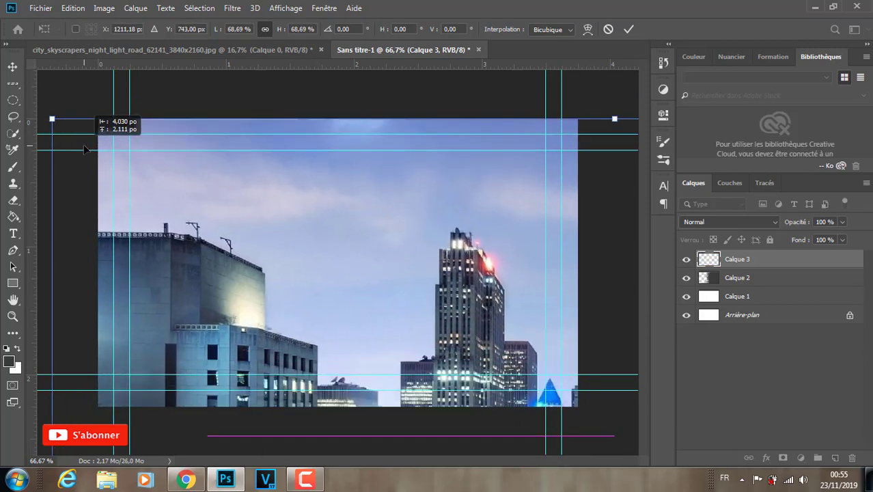
{"action": "mouse_move", "coordinate": [301, 299]}
{"action": "left_mouse_down"}
{"action": "mouse_move", "coordinate": [59, 124]}
{"action": "mouse_move", "coordinate": [608, 469]}
{"action": "left_mouse_up"}
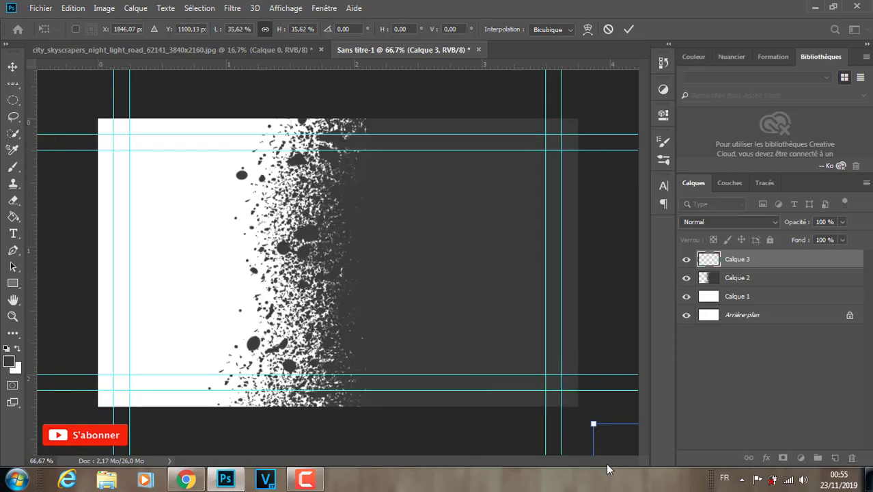
{"action": "mouse_move", "coordinate": [609, 438]}
{"action": "left_mouse_down"}
{"action": "mouse_move", "coordinate": [226, 194]}
{"action": "mouse_move", "coordinate": [137, 126]}
{"action": "mouse_move", "coordinate": [81, 109]}
{"action": "mouse_move", "coordinate": [198, 171]}
{"action": "left_mouse_up"}
{"action": "mouse_move", "coordinate": [219, 207]}
{"action": "left_mouse_down"}
{"action": "mouse_move", "coordinate": [175, 175]}
{"action": "mouse_move", "coordinate": [160, 177]}
{"action": "left_mouse_up"}
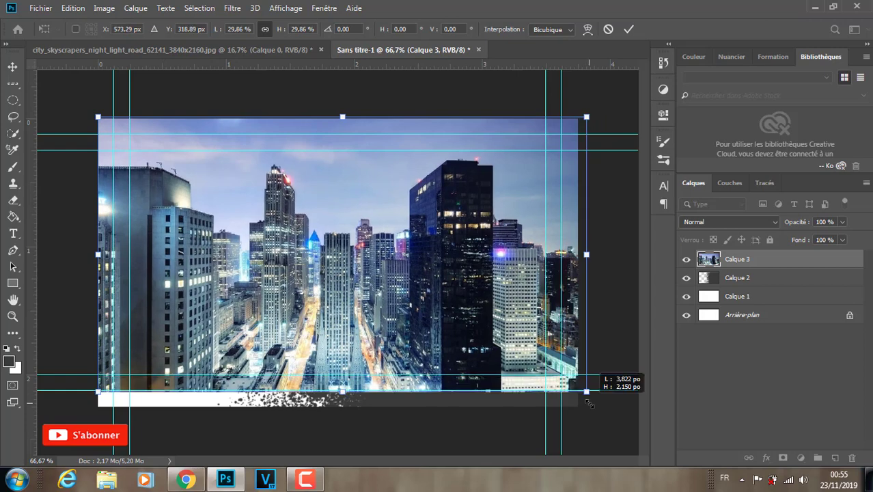
{"action": "left_click_drag", "start_coordinate": [582, 390], "coordinate": [612, 405]}
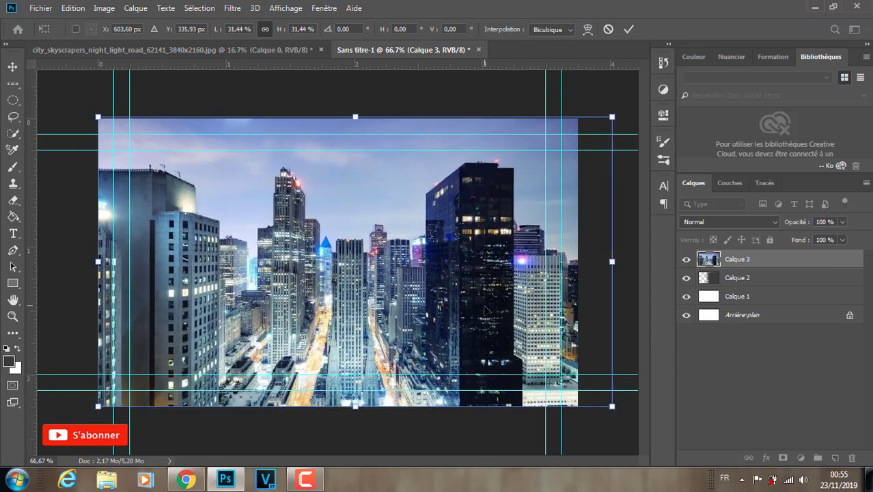
{"action": "left_click_drag", "start_coordinate": [484, 311], "coordinate": [517, 314]}
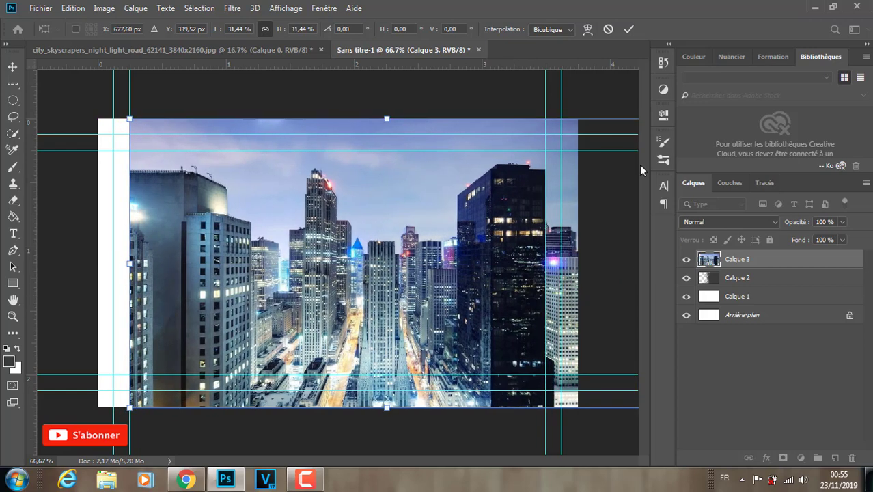
{"action": "left_click", "coordinate": [628, 29]}
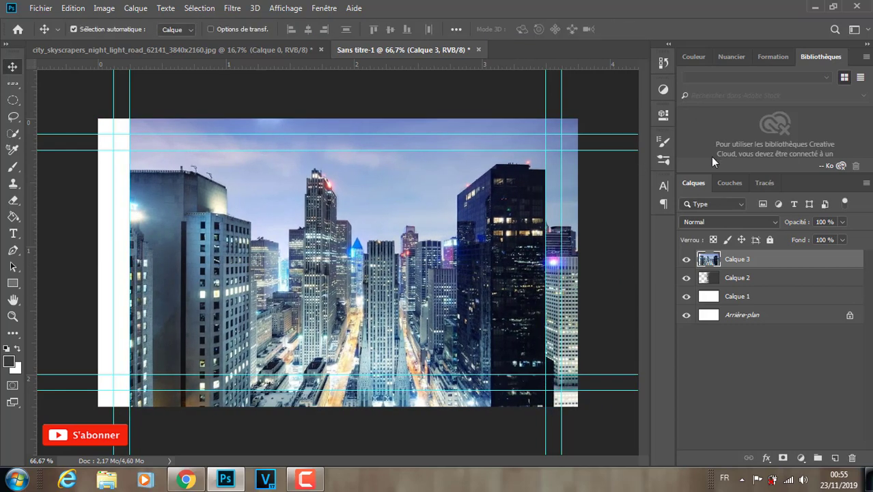
- Clip the city photo into the splatter shape and group both layers into Groupe 1
{"action": "left_click", "coordinate": [746, 267], "text": "alt"}
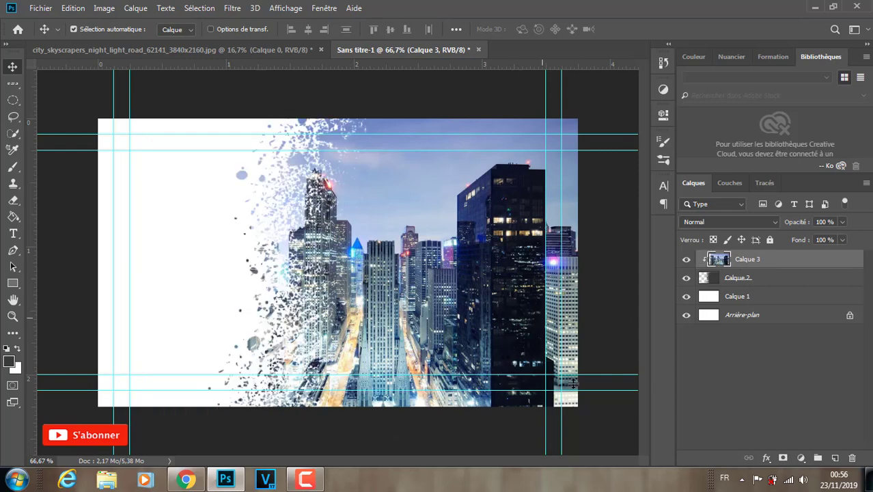
{"action": "key", "text": "b"}
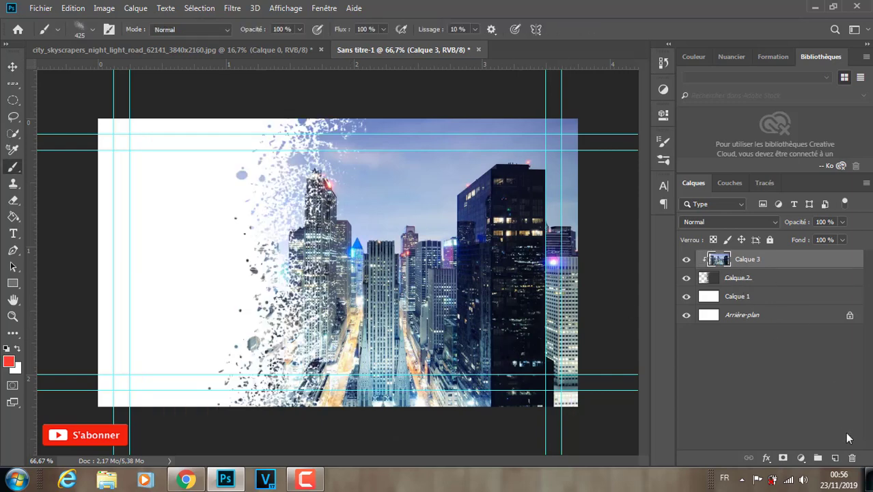
{"action": "left_click", "coordinate": [760, 280], "text": "ctrl"}
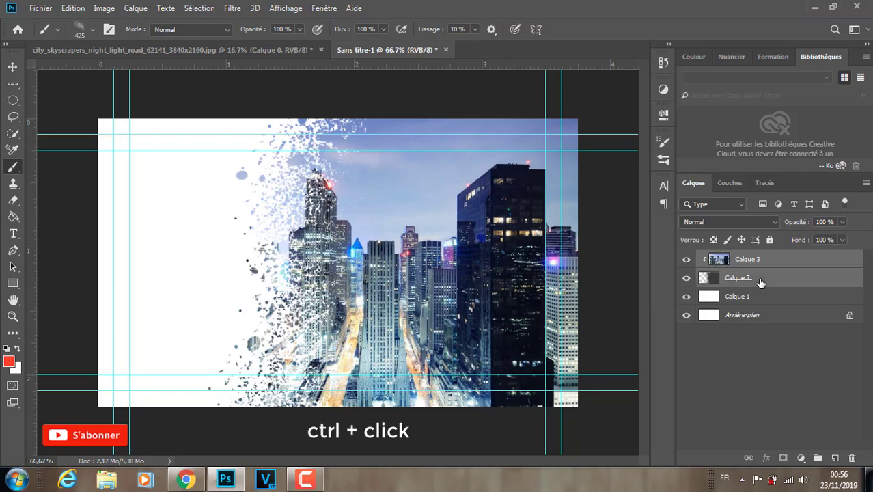
{"action": "left_click", "coordinate": [818, 459]}
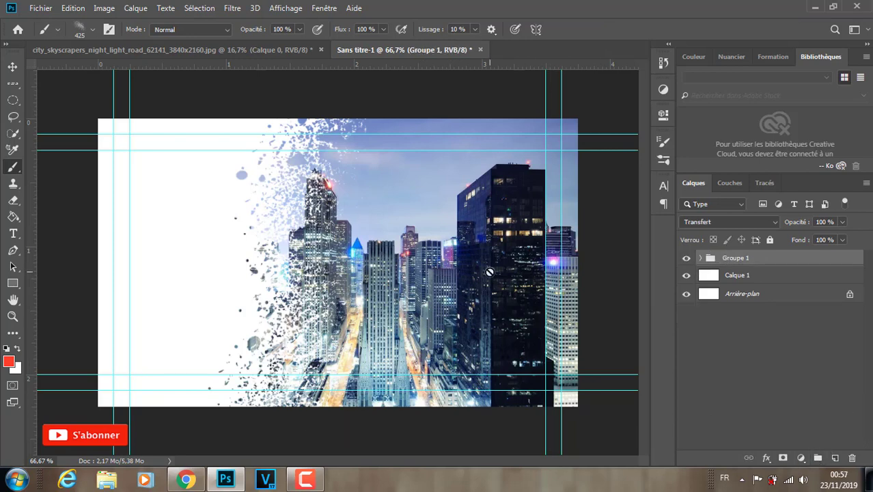
- Move the city photo down inside the splatter, then trial-merge both layers and shift them left
{"action": "left_click", "coordinate": [18, 66]}
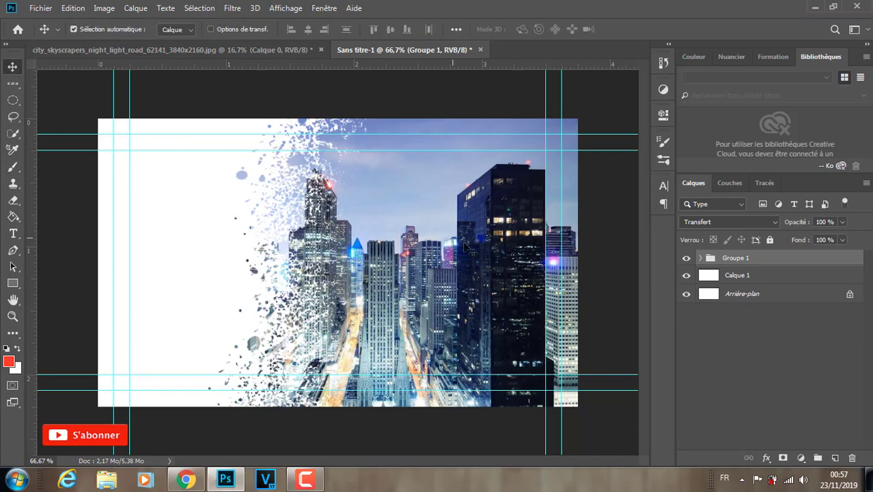
{"action": "mouse_move", "coordinate": [464, 244]}
{"action": "left_mouse_down"}
{"action": "mouse_move", "coordinate": [488, 284]}
{"action": "mouse_move", "coordinate": [487, 277]}
{"action": "left_mouse_up"}
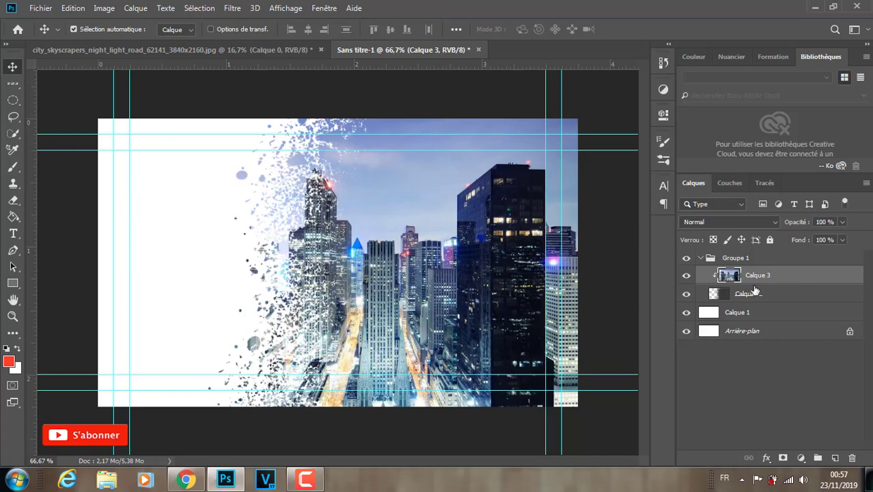
{"action": "left_click", "coordinate": [773, 295], "text": "ctrl"}
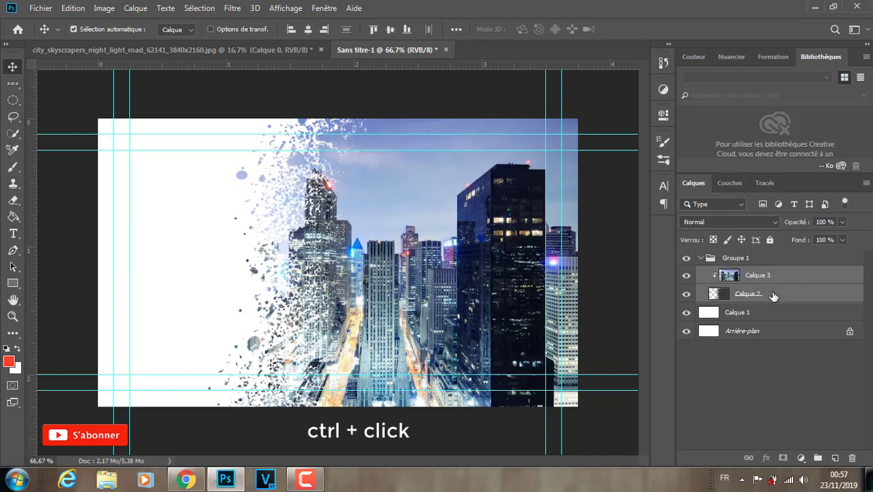
{"action": "right_click", "coordinate": [773, 295]}
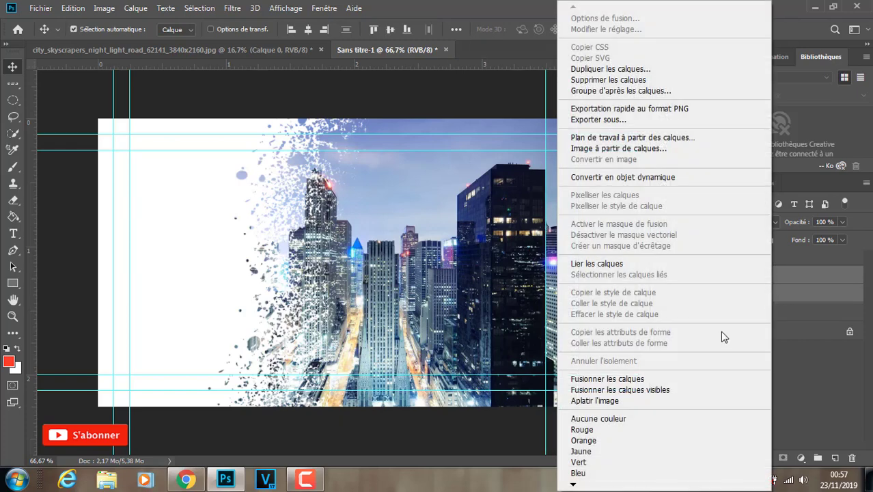
{"action": "left_click", "coordinate": [670, 379]}
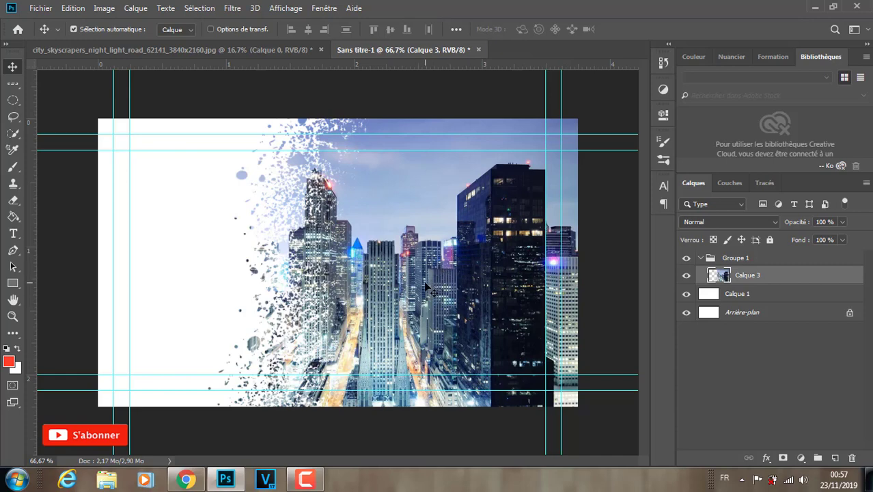
{"action": "left_click_drag", "start_coordinate": [426, 285], "coordinate": [415, 291]}
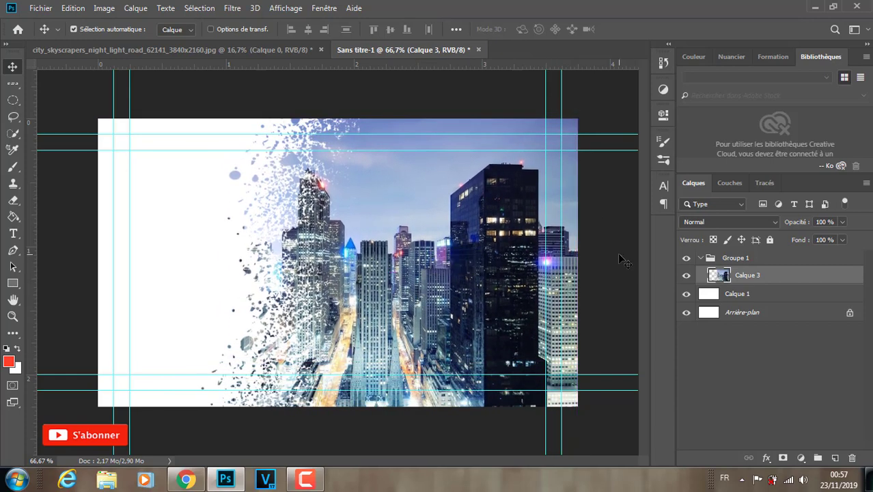
- Undo the trial merge, restoring clipped Calque 3 and Calque 2 inside Groupe 1
{"action": "left_click", "coordinate": [782, 349]}
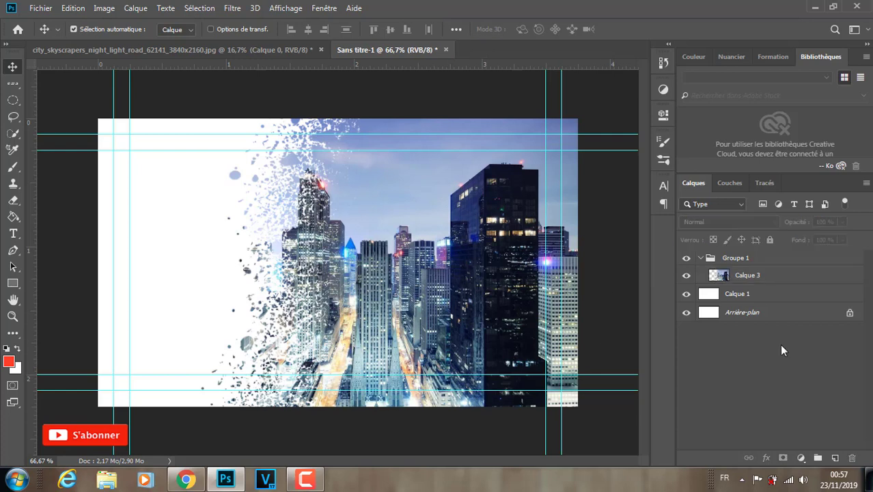
{"action": "left_click", "coordinate": [749, 259]}
{"action": "left_click", "coordinate": [700, 258]}
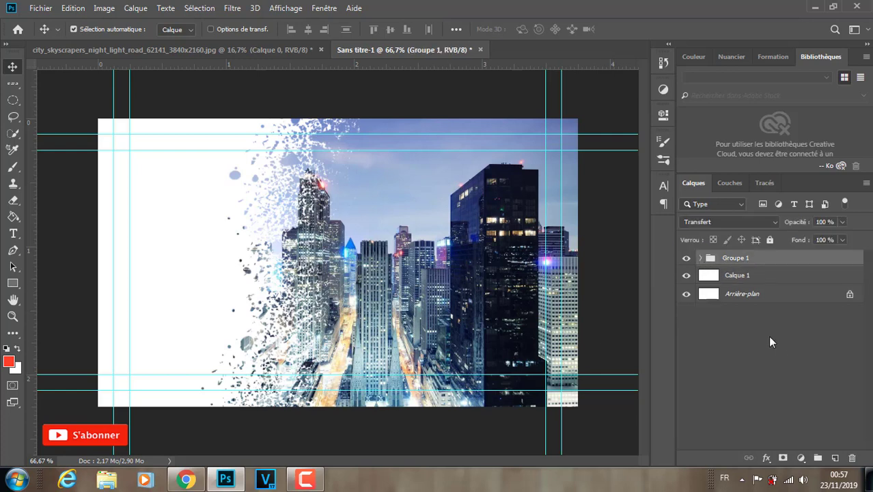
{"action": "left_click", "coordinate": [701, 258]}
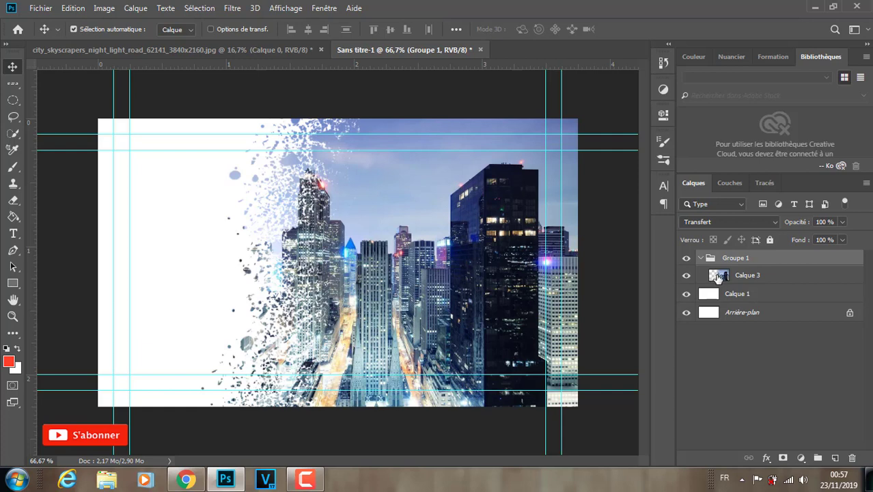
{"action": "key", "text": "ctrl+z"}
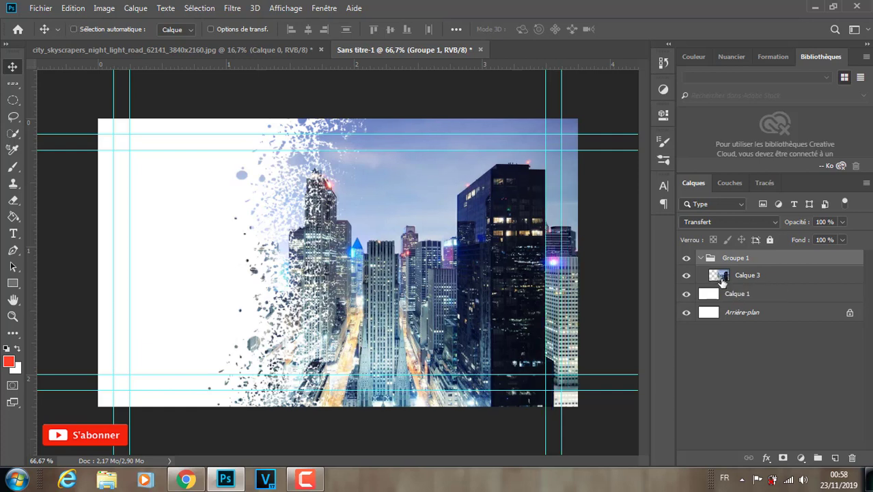
{"action": "left_click", "coordinate": [765, 276]}
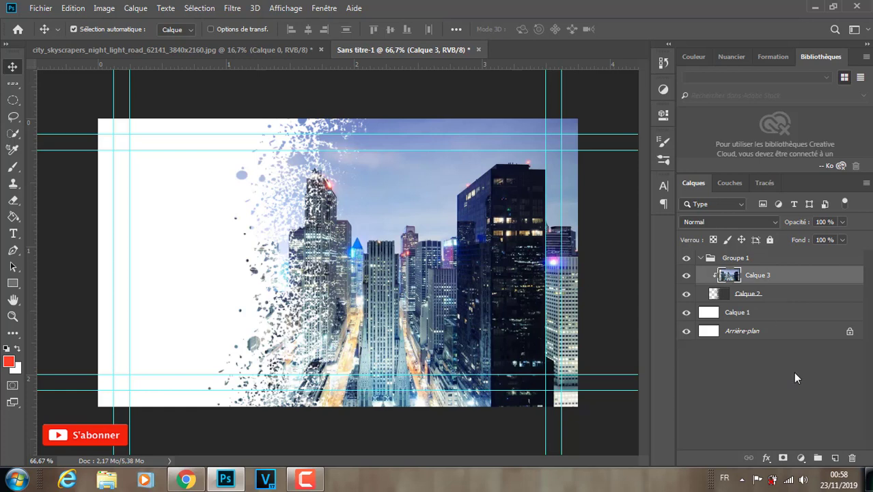
- Add a new layer clipped to the city photo, paint it red, and blend it with Incrustation
{"action": "left_click", "coordinate": [832, 458]}
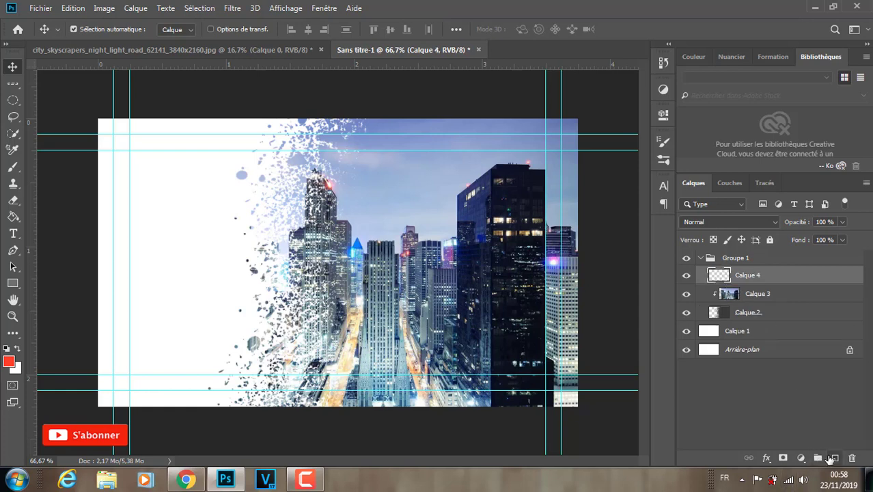
{"action": "left_click", "coordinate": [743, 280], "text": "alt"}
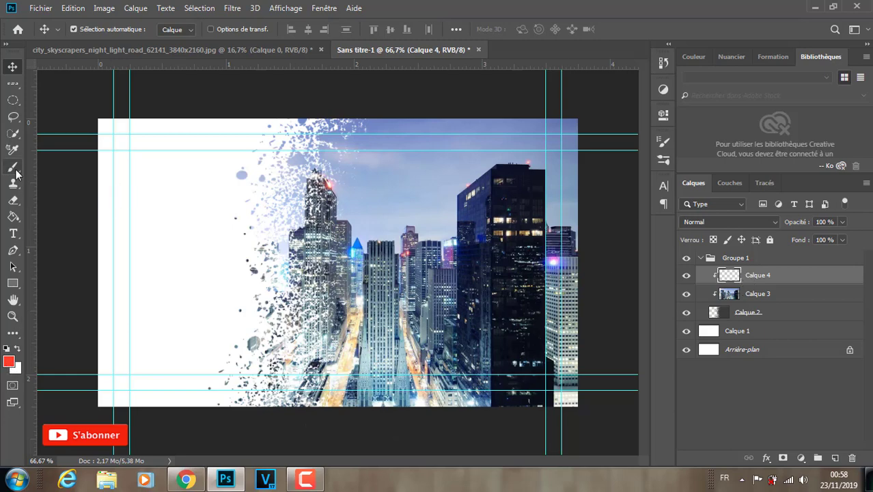
{"action": "left_click", "coordinate": [13, 168]}
{"action": "mouse_move", "coordinate": [505, 287]}
{"action": "left_mouse_down"}
{"action": "mouse_move", "coordinate": [495, 417]}
{"action": "mouse_move", "coordinate": [287, 75]}
{"action": "mouse_move", "coordinate": [300, 205]}
{"action": "mouse_move", "coordinate": [334, 260]}
{"action": "mouse_move", "coordinate": [308, 62]}
{"action": "mouse_move", "coordinate": [317, 430]}
{"action": "mouse_move", "coordinate": [176, 321]}
{"action": "mouse_move", "coordinate": [238, 371]}
{"action": "mouse_move", "coordinate": [419, 381]}
{"action": "mouse_move", "coordinate": [471, 321]}
{"action": "mouse_move", "coordinate": [478, 198]}
{"action": "mouse_move", "coordinate": [536, 102]}
{"action": "mouse_move", "coordinate": [448, 123]}
{"action": "mouse_move", "coordinate": [372, 198]}
{"action": "mouse_move", "coordinate": [352, 253]}
{"action": "mouse_move", "coordinate": [465, 185]}
{"action": "mouse_move", "coordinate": [601, 144]}
{"action": "mouse_move", "coordinate": [522, 205]}
{"action": "mouse_move", "coordinate": [438, 331]}
{"action": "mouse_move", "coordinate": [322, 273]}
{"action": "mouse_move", "coordinate": [322, 389]}
{"action": "left_mouse_up"}
{"action": "mouse_move", "coordinate": [526, 389]}
{"action": "left_mouse_down"}
{"action": "mouse_move", "coordinate": [556, 244]}
{"action": "mouse_move", "coordinate": [553, 129]}
{"action": "left_mouse_up"}
{"action": "left_click", "coordinate": [736, 222]}
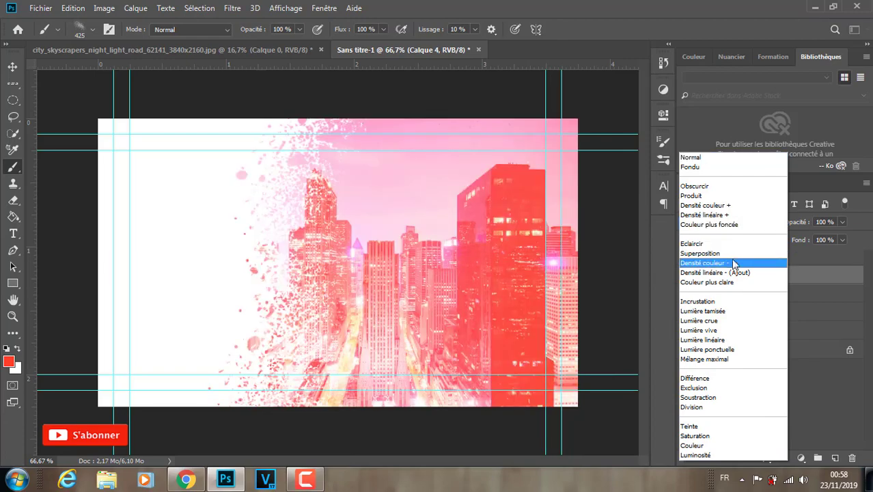
{"action": "left_click", "coordinate": [730, 303]}
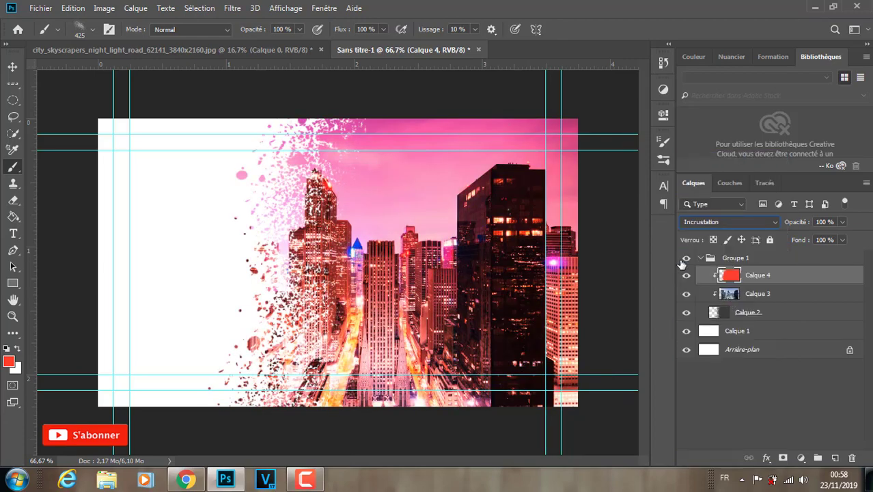
- Merge Calque 4, Calque 3 and Calque 2 into one layer and nudge it slightly right
{"action": "left_click", "coordinate": [11, 68]}
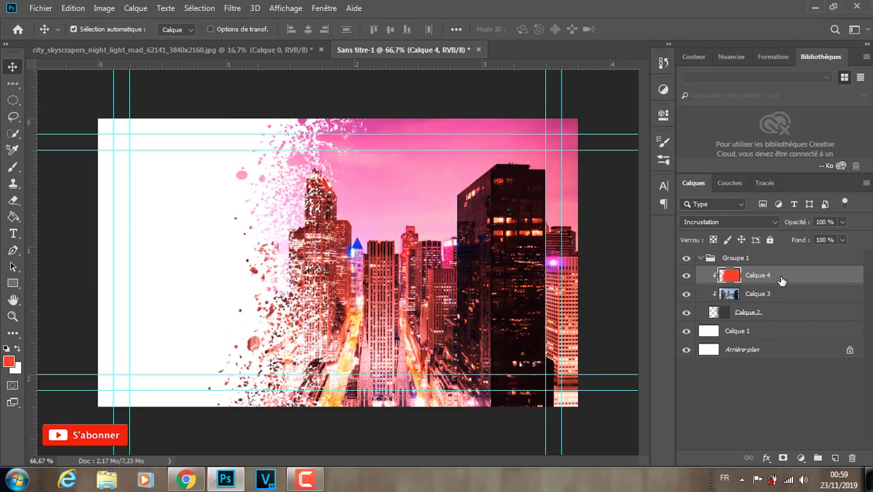
{"action": "left_click", "coordinate": [776, 294], "text": "ctrl"}
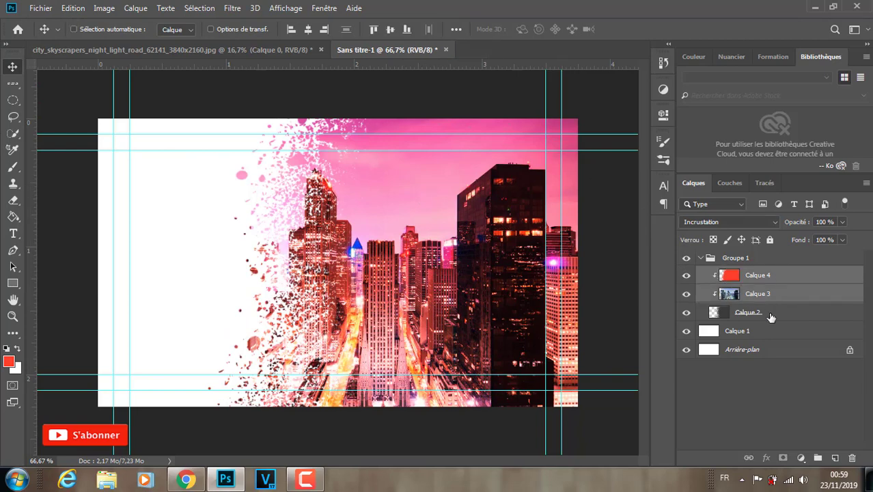
{"action": "left_click", "coordinate": [772, 313], "text": "ctrl"}
{"action": "right_click", "coordinate": [770, 317]}
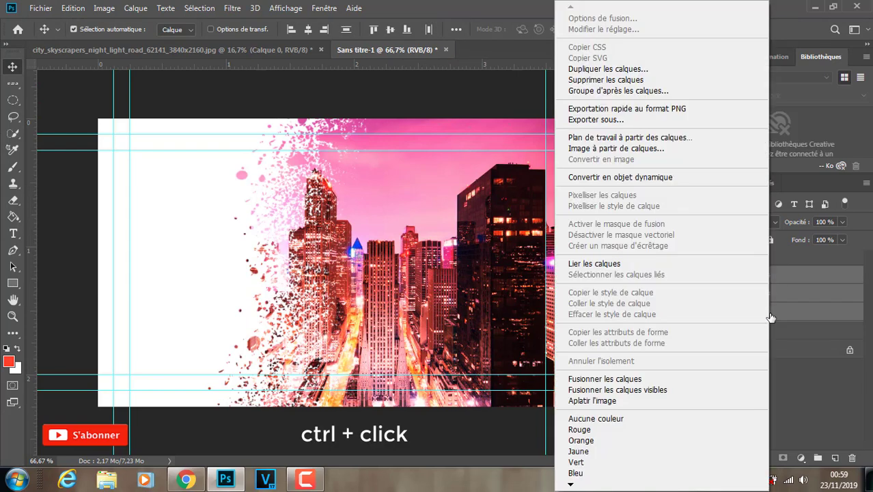
{"action": "left_click", "coordinate": [699, 379]}
{"action": "left_click_drag", "start_coordinate": [424, 287], "coordinate": [437, 283]}
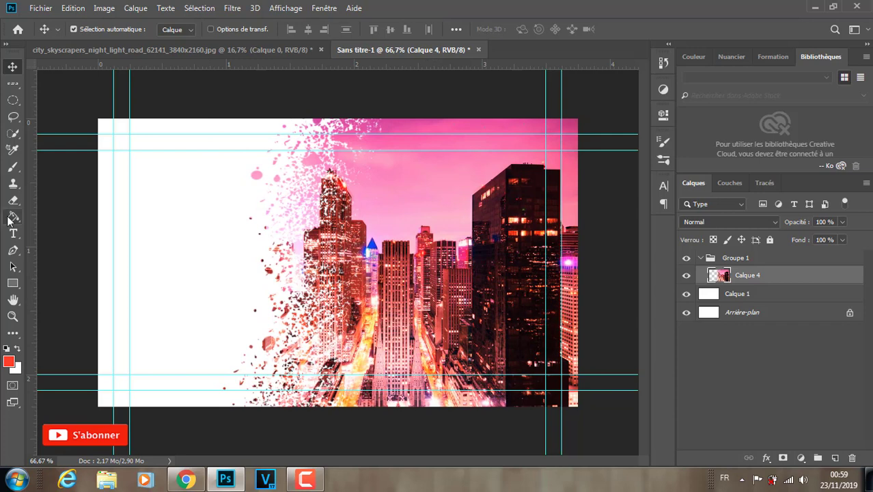
{"action": "left_click", "coordinate": [13, 233]}
- Type the heading on the card's left side, correcting LZ STUDIO to MZ STUDIO
{"action": "left_click", "coordinate": [155, 183]}
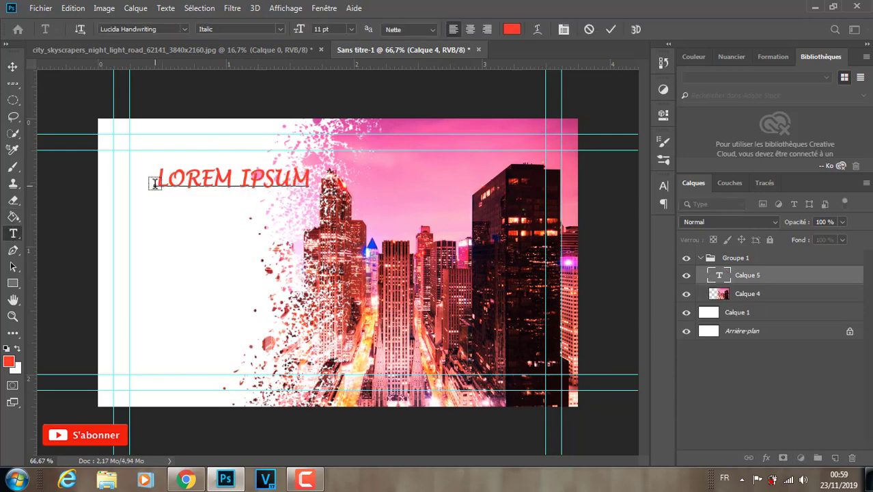
{"action": "type", "text": "LZ ST"}
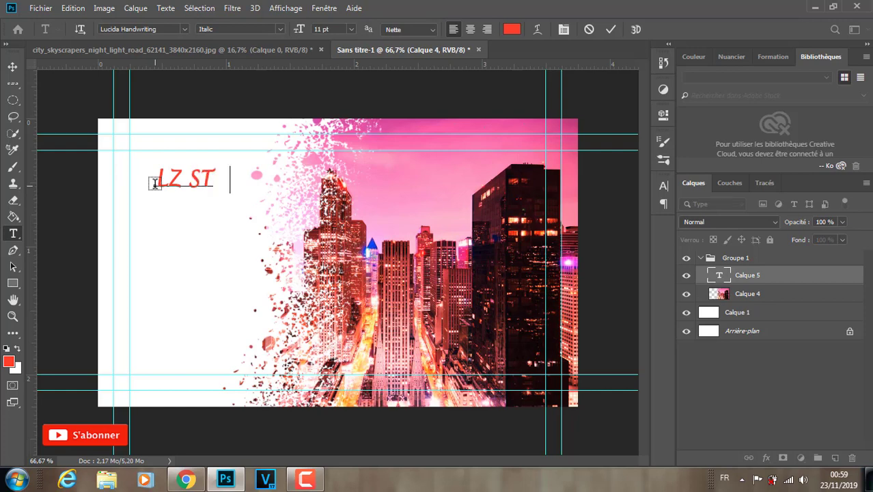
{"action": "type", "text": "UDIO"}
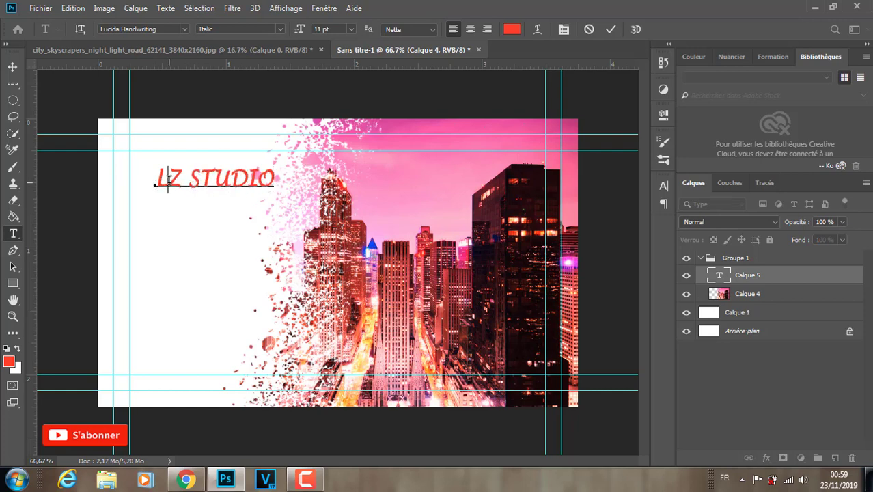
{"action": "key", "text": "BackSpace"}
{"action": "type", "text": "M"}
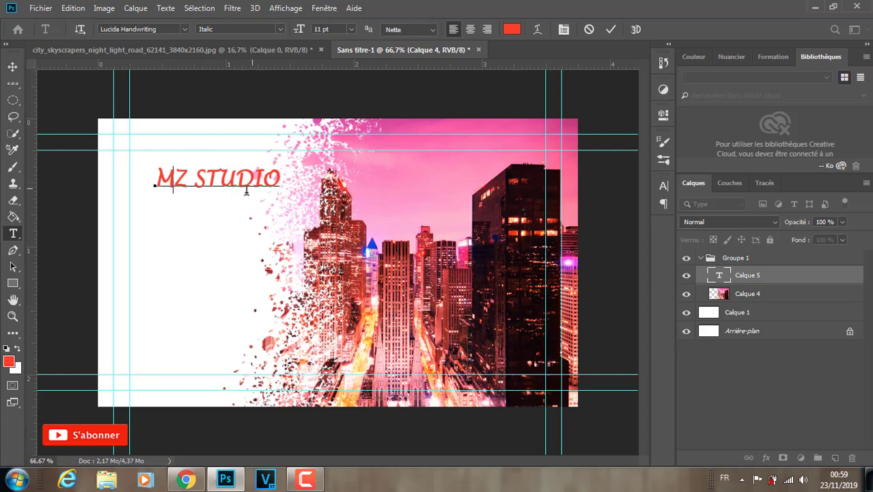
- Make the whole MZ STUDIO heading black (000000) and commit the text
{"action": "triple_click", "coordinate": [250, 178]}
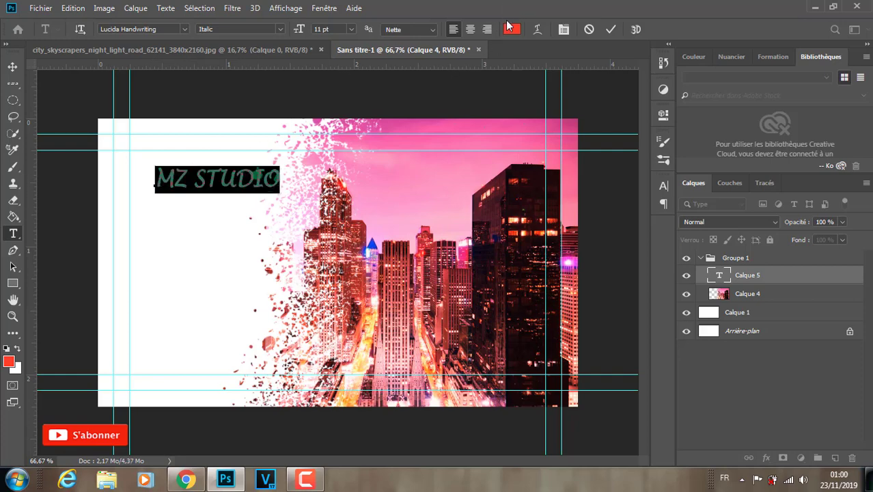
{"action": "left_click", "coordinate": [512, 30]}
{"action": "type", "text": "000000"}
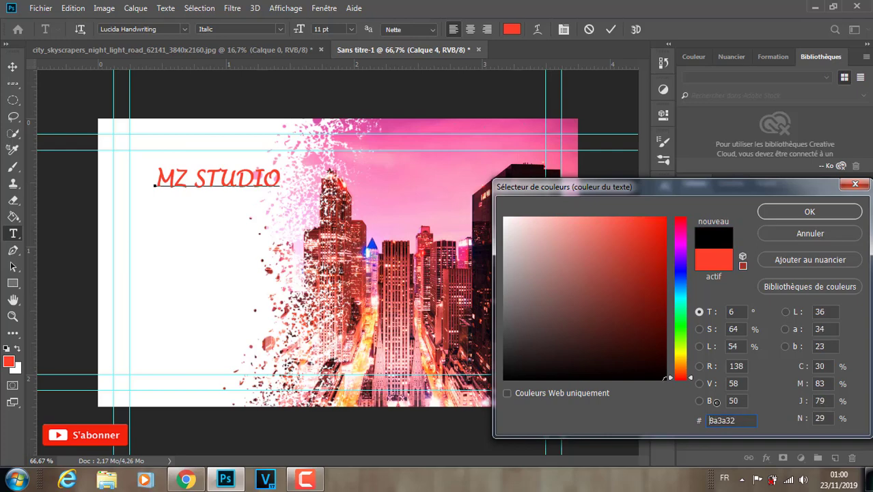
{"action": "left_click", "coordinate": [781, 216]}
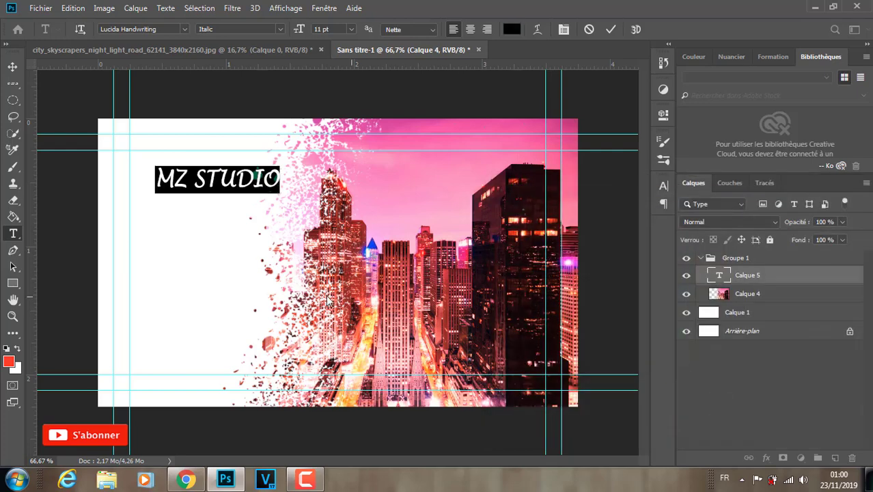
{"action": "left_click", "coordinate": [610, 28]}
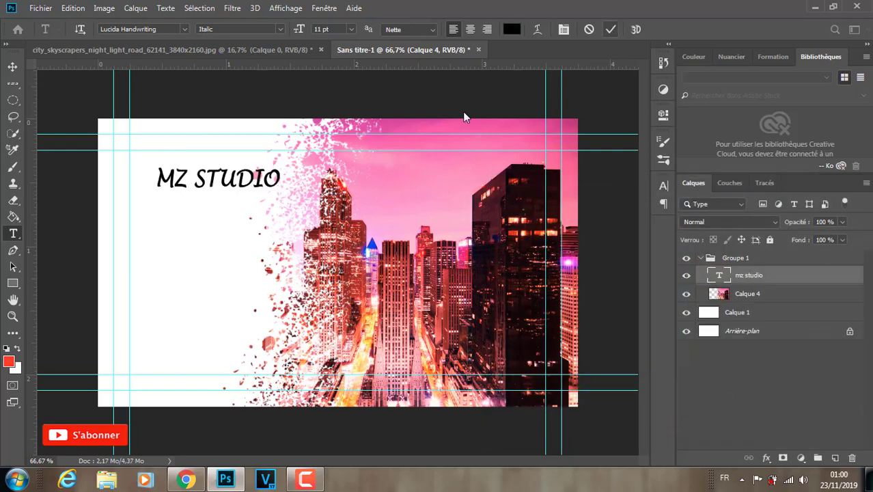
- Type GRAPHIC DESIGNER below the heading, fixing the typo, and shift it left
{"action": "left_click", "coordinate": [164, 223]}
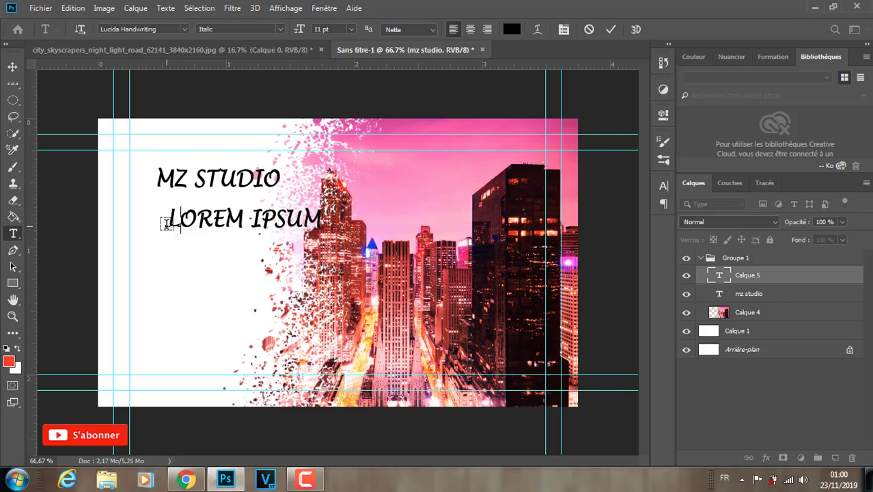
{"action": "type", "text": "GRA"}
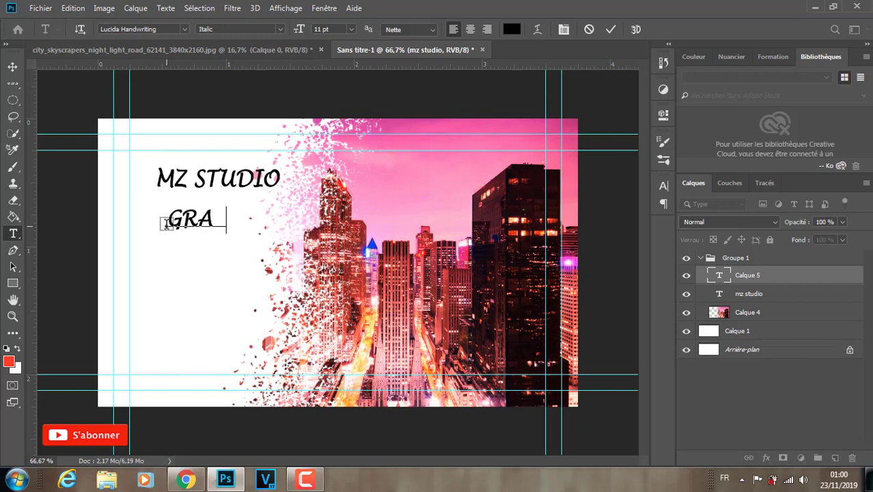
{"action": "type", "text": "PHI"}
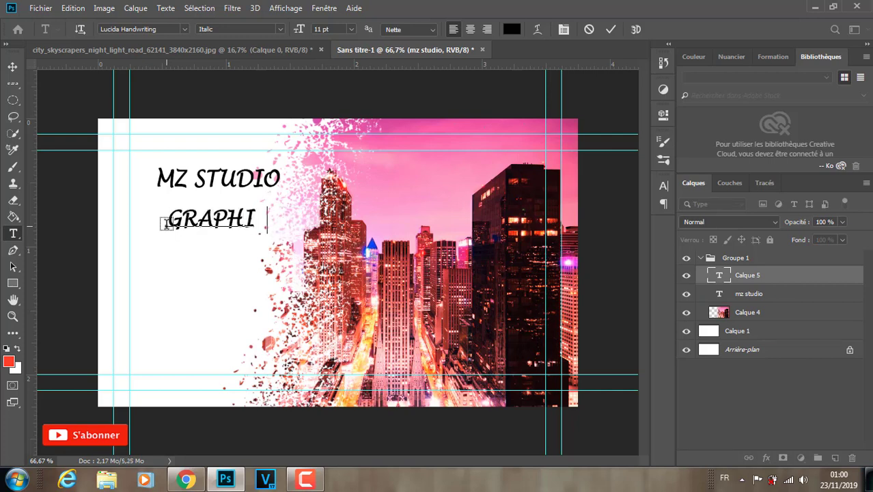
{"action": "type", "text": "C DE"}
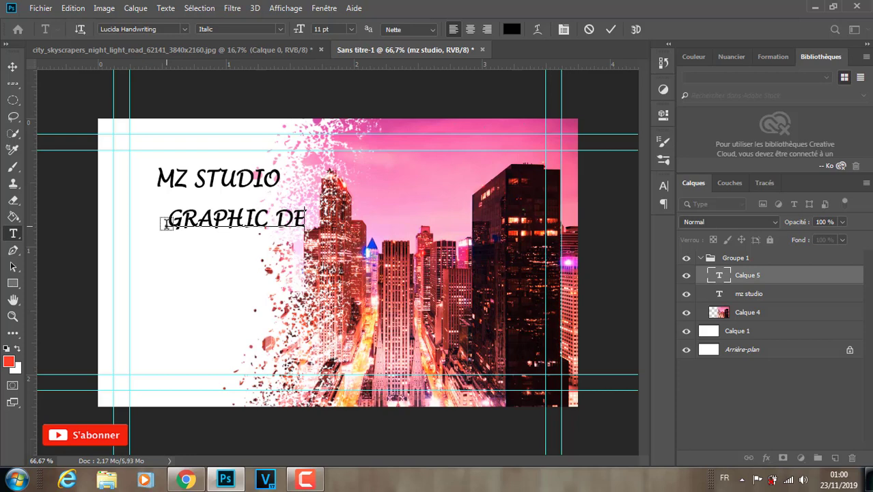
{"action": "type", "text": "SI"}
{"action": "type", "text": "GN"}
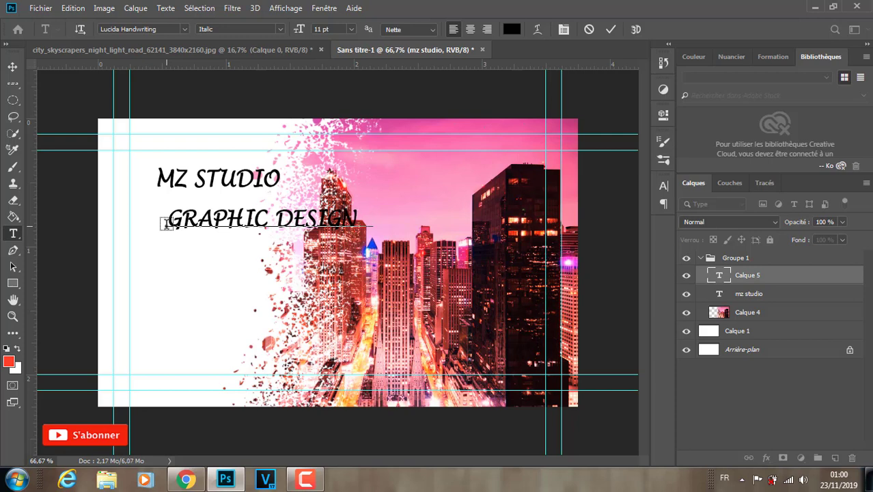
{"action": "type", "text": "R"}
{"action": "key", "text": "BackSpace"}
{"action": "type", "text": "ER"}
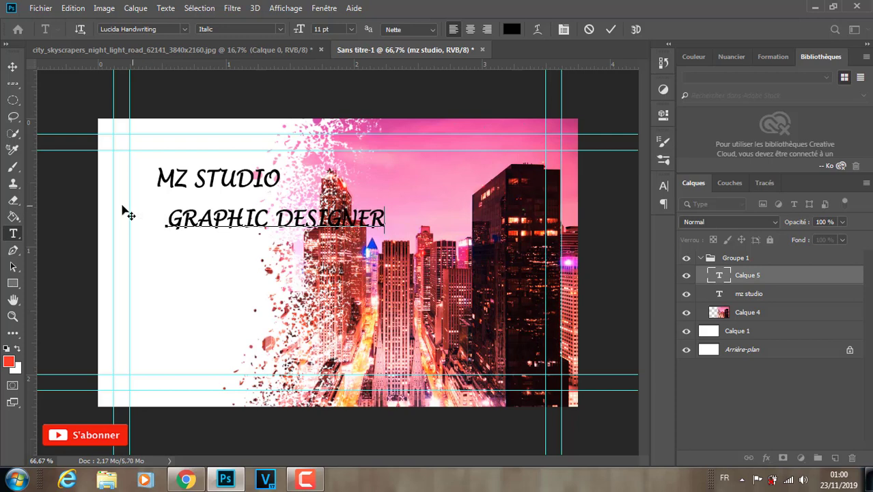
{"action": "left_click_drag", "start_coordinate": [286, 239], "coordinate": [243, 239]}
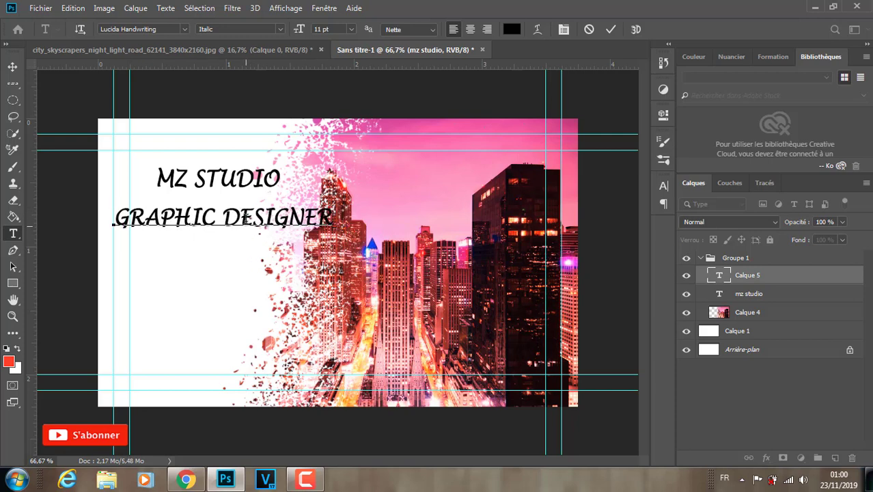
- Set the GRAPHIC DESIGNER line to 6 pt and commit it
{"action": "double_click", "coordinate": [247, 217]}
{"action": "triple_click", "coordinate": [247, 217]}
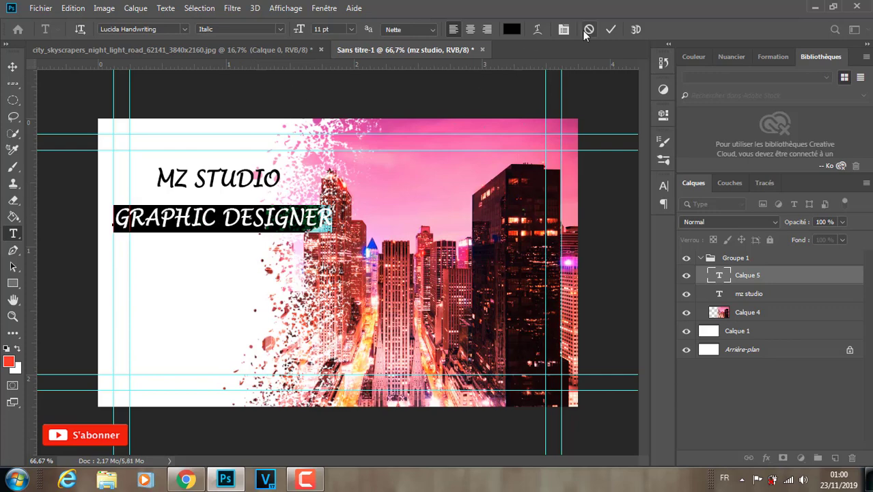
{"action": "left_click", "coordinate": [564, 30]}
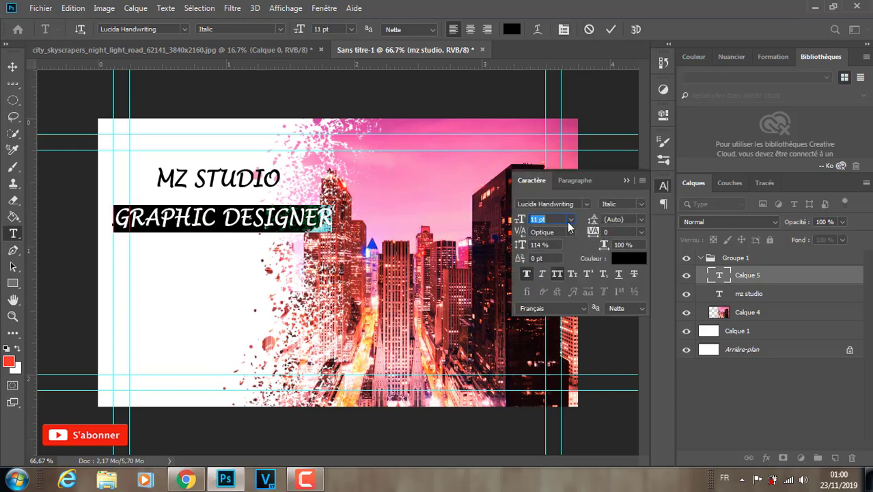
{"action": "left_click", "coordinate": [570, 219]}
{"action": "left_click", "coordinate": [539, 249]}
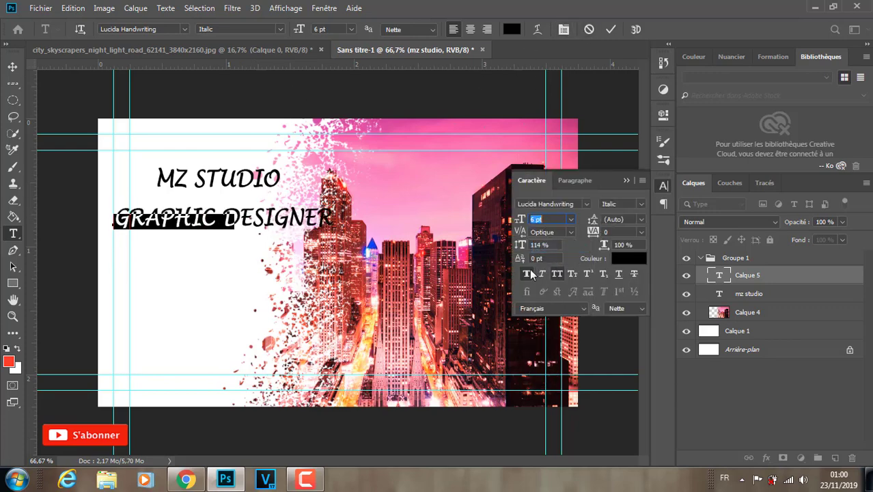
{"action": "left_click", "coordinate": [610, 29]}
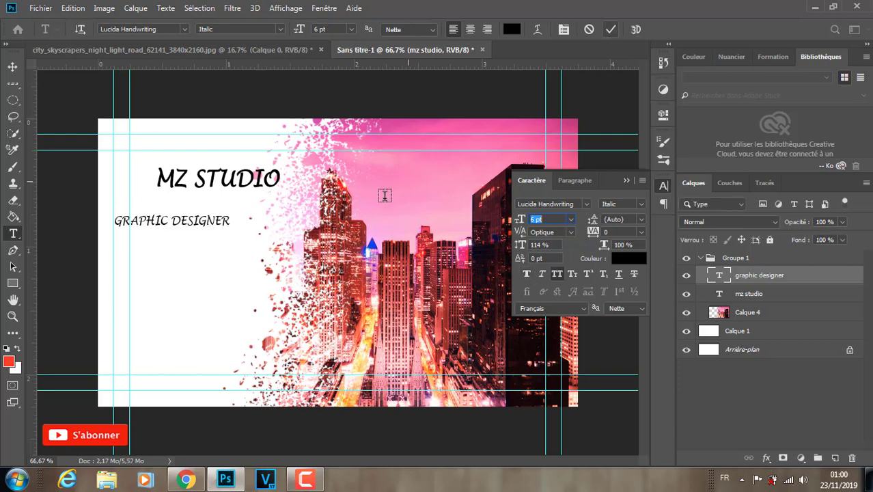
{"action": "left_click", "coordinate": [12, 67]}
- Tuck GRAPHIC DESIGNER just beneath MZ STUDIO at top left and reposition the city skyline
{"action": "left_click_drag", "start_coordinate": [170, 230], "coordinate": [207, 219]}
{"action": "mouse_move", "coordinate": [216, 186]}
{"action": "left_mouse_down"}
{"action": "mouse_move", "coordinate": [210, 195]}
{"action": "mouse_move", "coordinate": [202, 168]}
{"action": "left_mouse_up"}
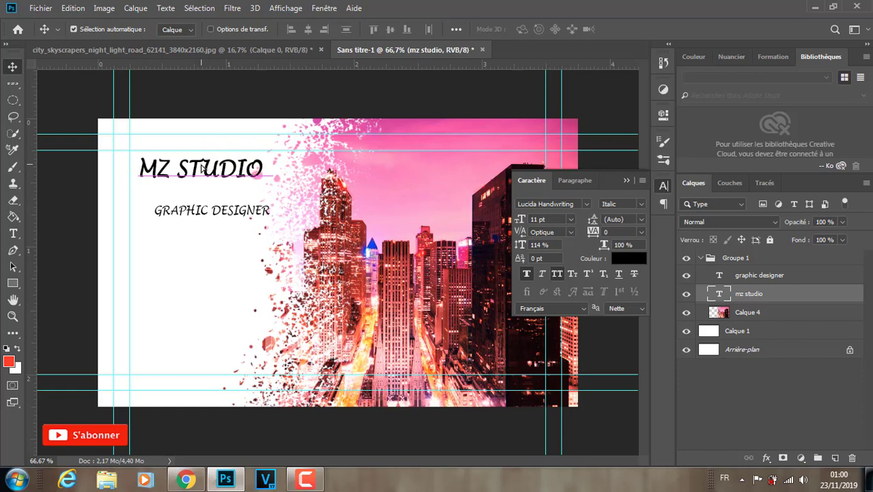
{"action": "left_click_drag", "start_coordinate": [224, 212], "coordinate": [208, 195]}
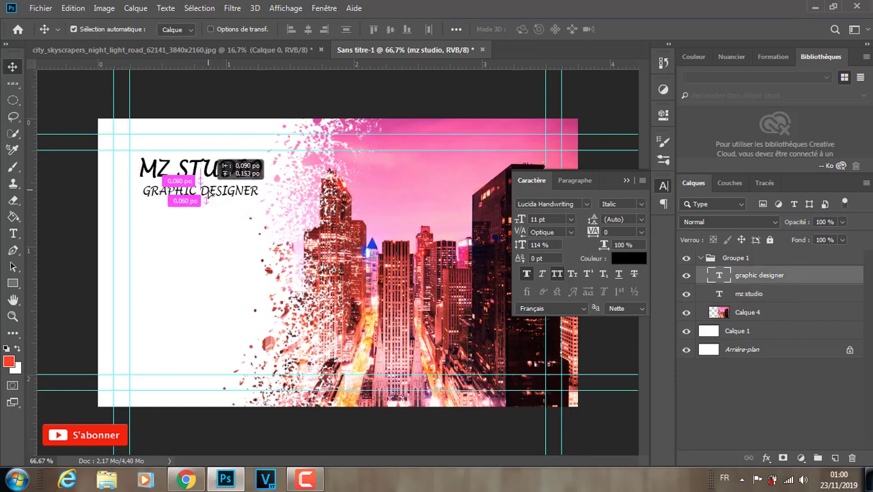
{"action": "left_click_drag", "start_coordinate": [208, 194], "coordinate": [205, 193]}
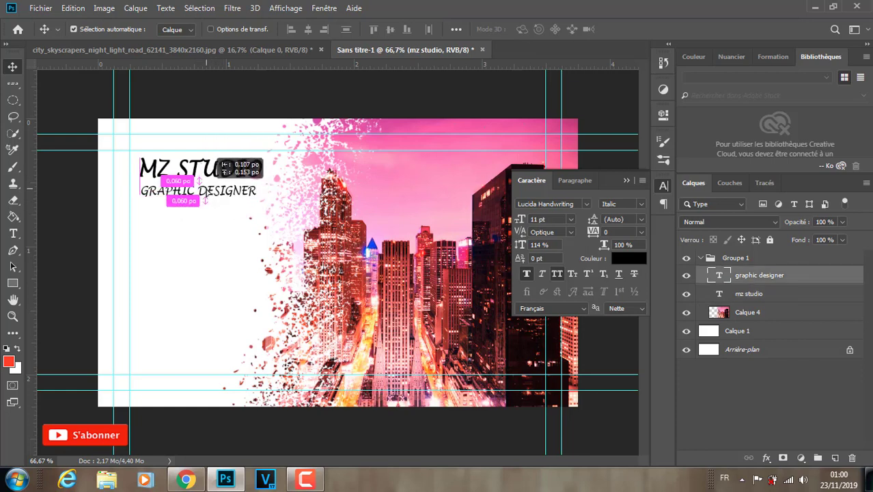
{"action": "left_click_drag", "start_coordinate": [435, 255], "coordinate": [452, 256]}
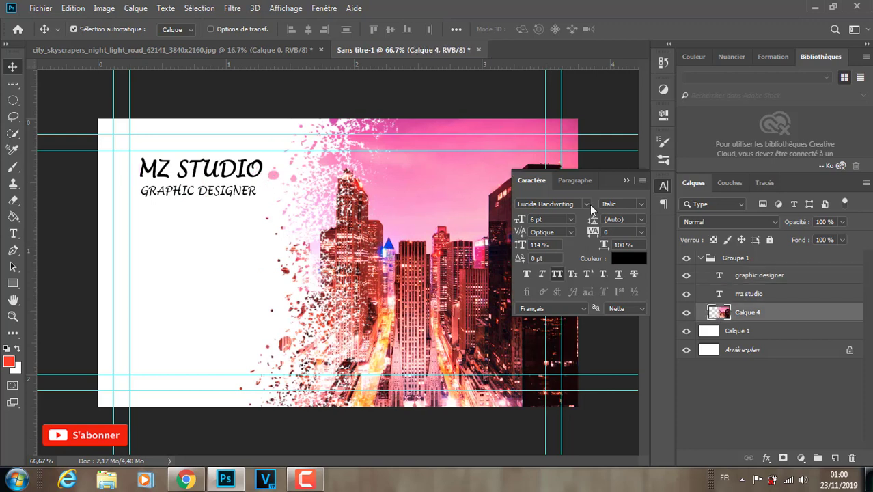
{"action": "left_click_drag", "start_coordinate": [518, 273], "coordinate": [514, 276]}
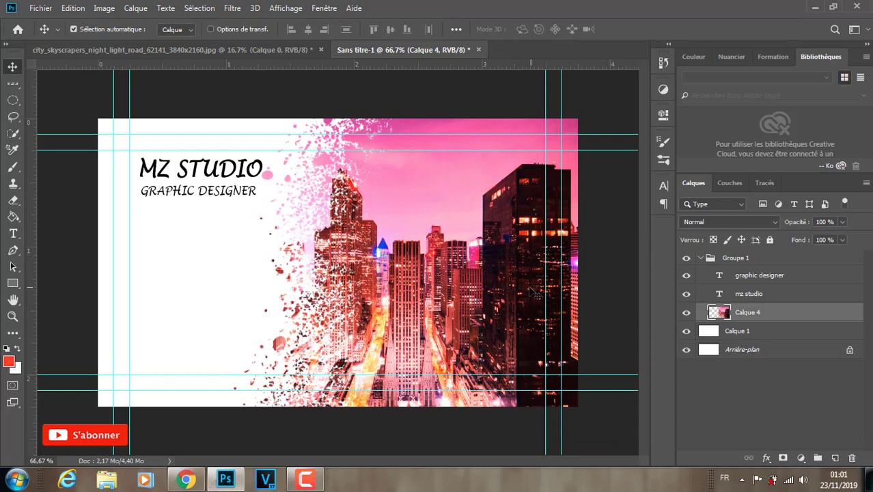
{"action": "left_click", "coordinate": [700, 258]}
{"action": "left_click", "coordinate": [700, 258]}
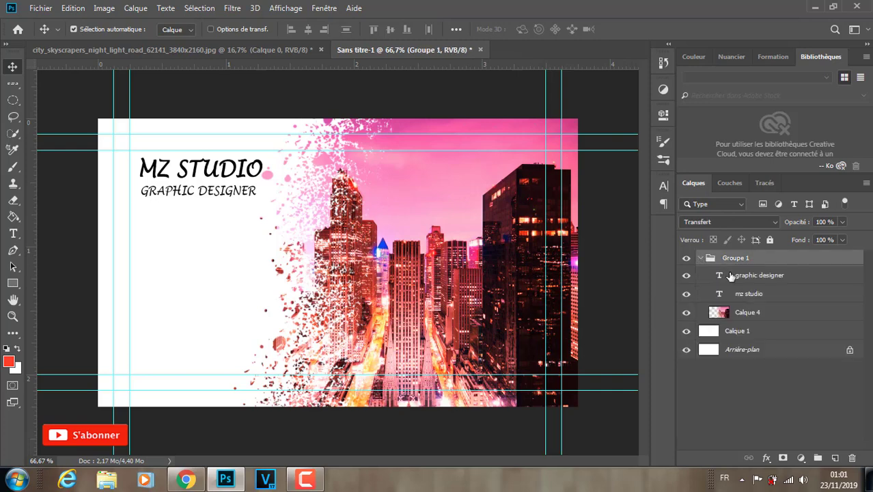
{"action": "right_click", "coordinate": [743, 312]}
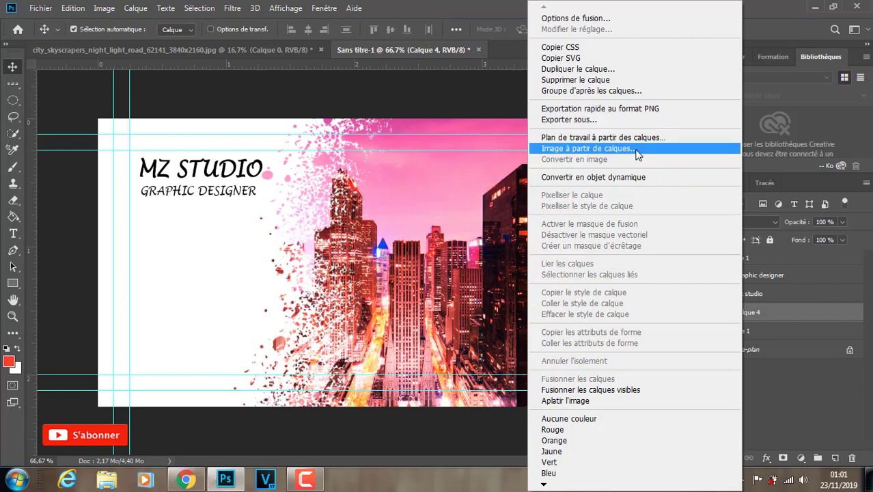
{"action": "left_click", "coordinate": [597, 70]}
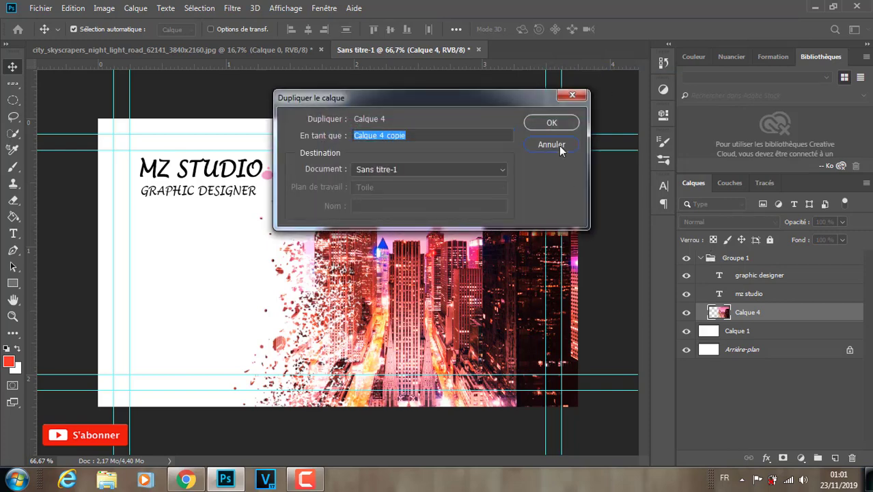
{"action": "left_click", "coordinate": [558, 145]}
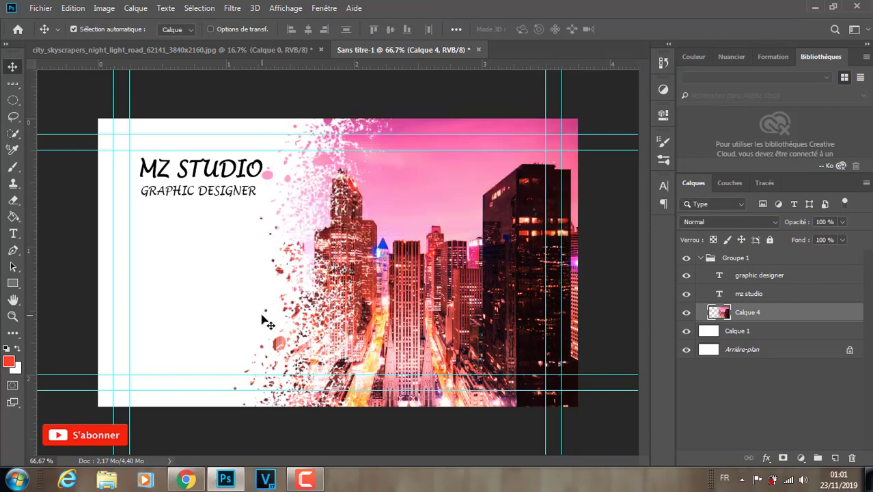
{"action": "left_click", "coordinate": [750, 330]}
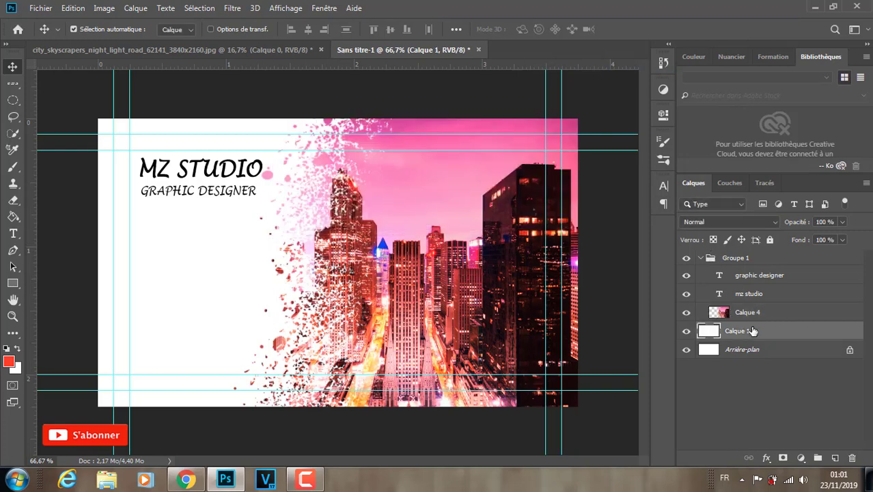
- Fill Calque 1 with dark grey 454544 and nudge the title text slightly up and left
{"action": "left_click", "coordinate": [9, 362]}
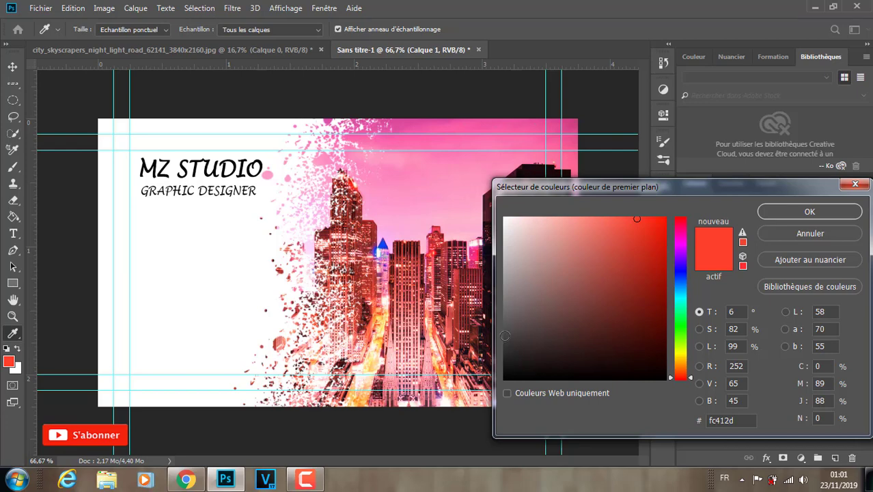
{"action": "left_click", "coordinate": [504, 333]}
{"action": "left_click", "coordinate": [792, 211]}
{"action": "key", "text": "v"}
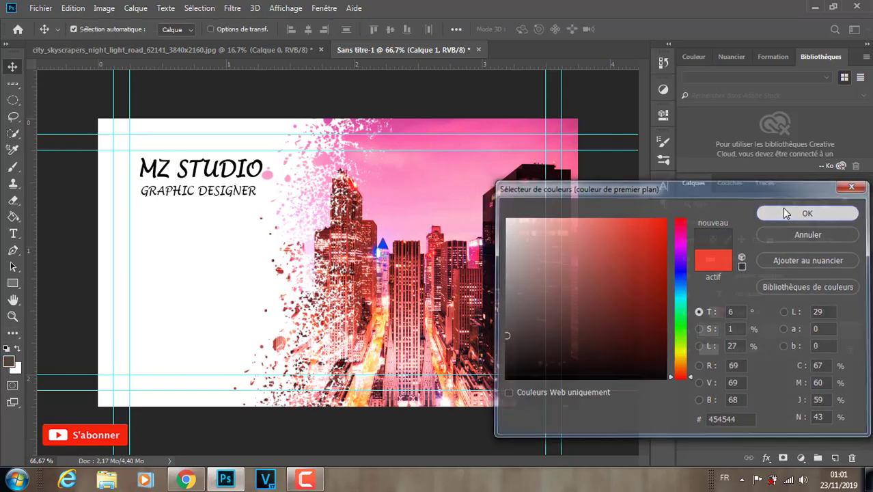
{"action": "left_click", "coordinate": [73, 8]}
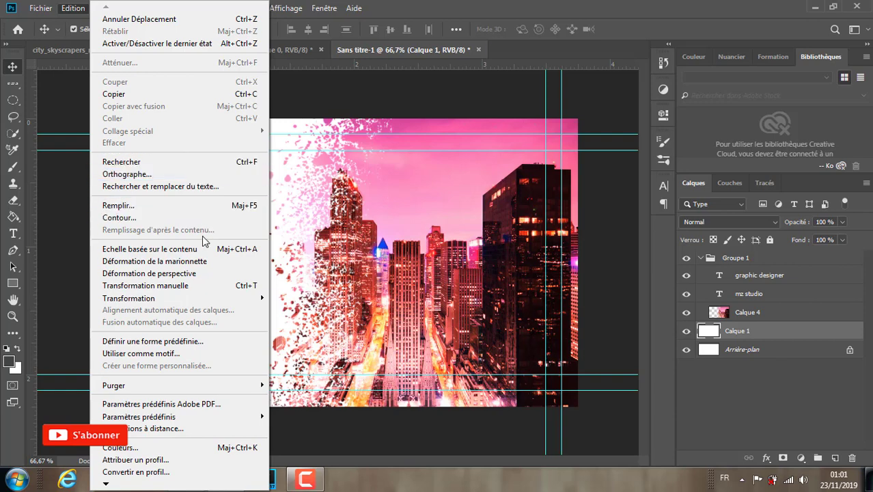
{"action": "left_click", "coordinate": [201, 207]}
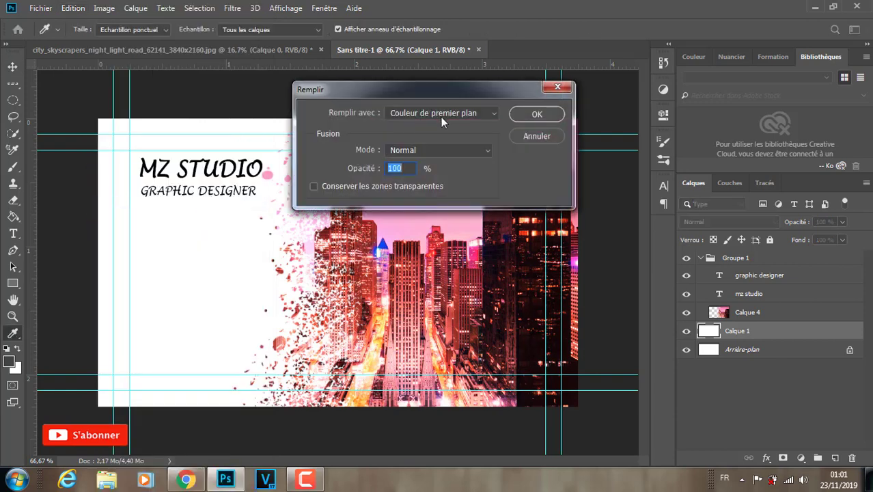
{"action": "left_click", "coordinate": [533, 115]}
{"action": "key", "text": "v"}
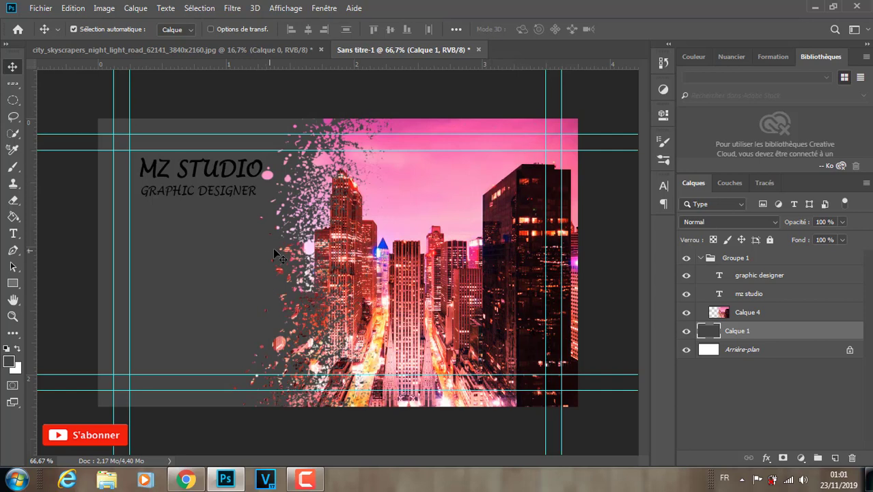
{"action": "left_click_drag", "start_coordinate": [233, 195], "coordinate": [229, 173]}
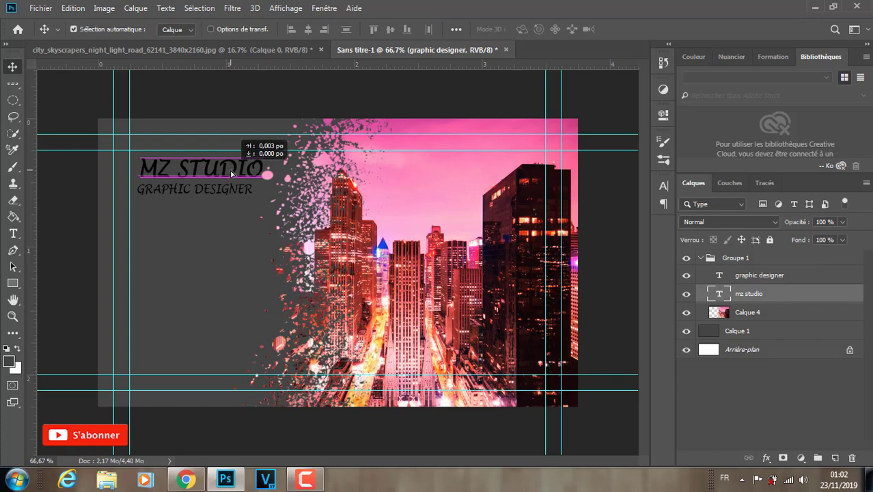
- Set the foreground colour to a lighter grey, #636363
{"action": "left_click", "coordinate": [232, 193]}
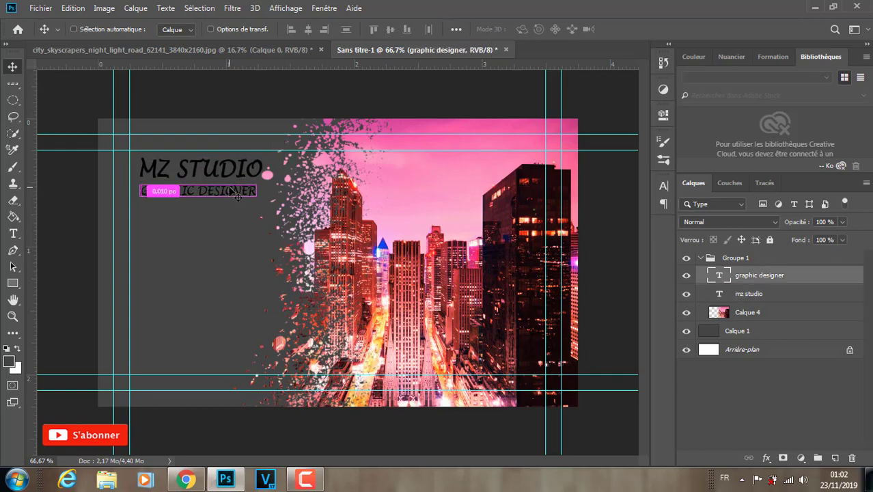
{"action": "left_click", "coordinate": [12, 363]}
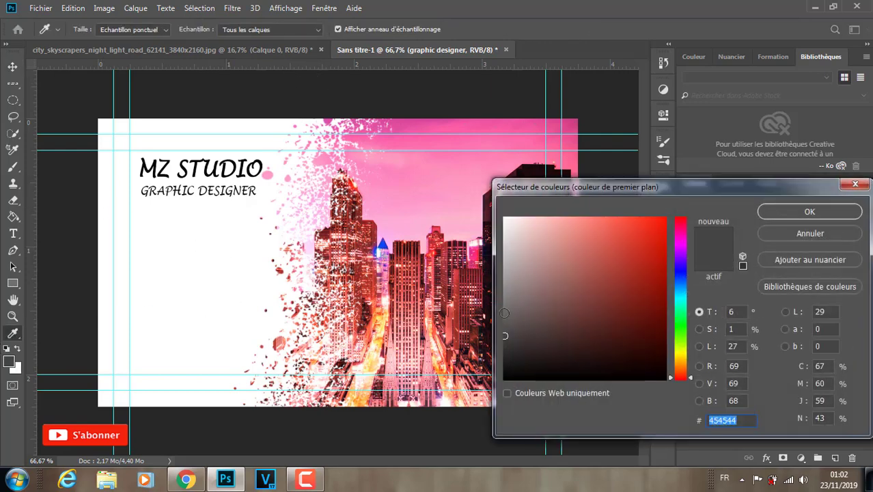
{"action": "left_click", "coordinate": [504, 317]}
{"action": "left_click", "coordinate": [784, 218]}
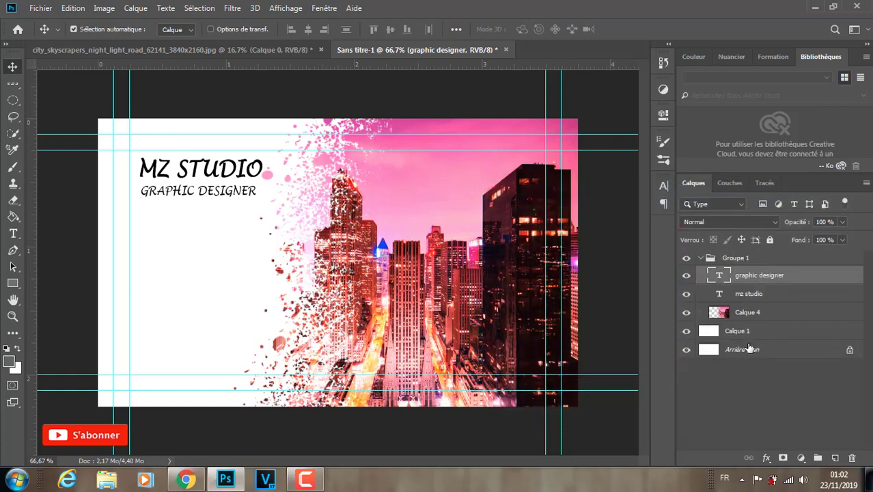
- Fill Calque 1 with the lighter grey and place the location, mail, globe and phone icons under the title
{"action": "left_click", "coordinate": [742, 332]}
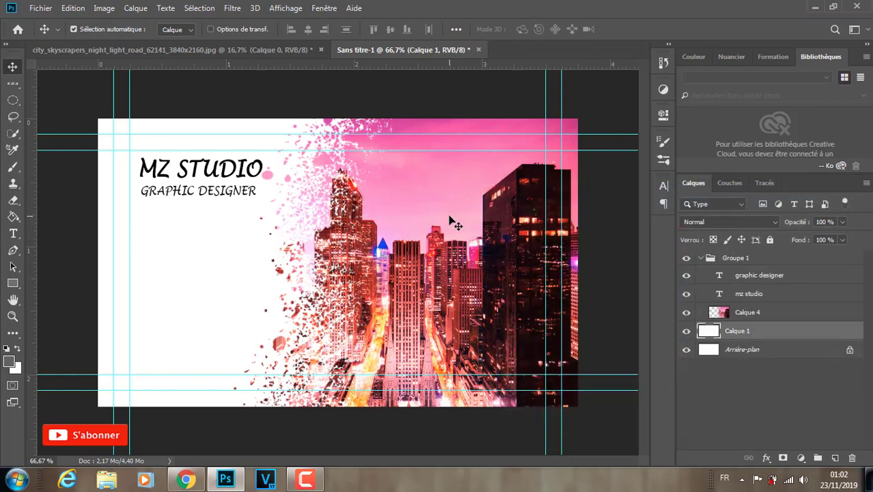
{"action": "left_click", "coordinate": [73, 7]}
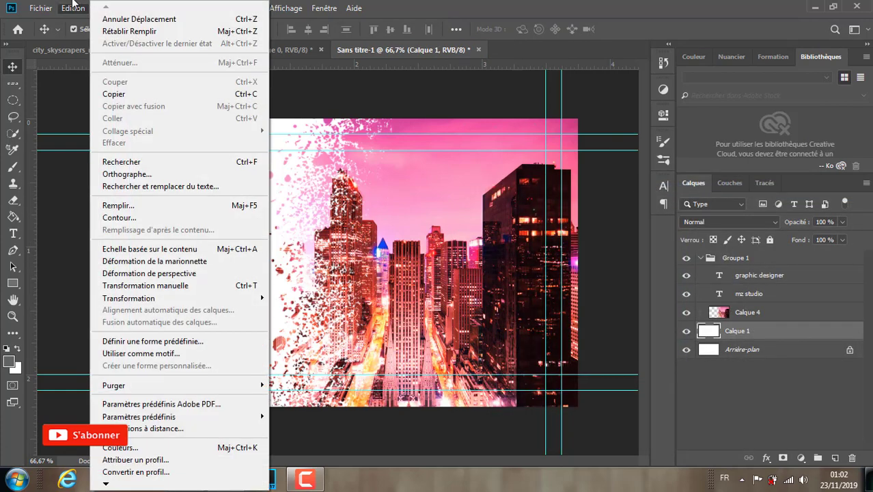
{"action": "left_click", "coordinate": [194, 206]}
{"action": "left_click", "coordinate": [536, 114]}
{"action": "key", "text": "v"}
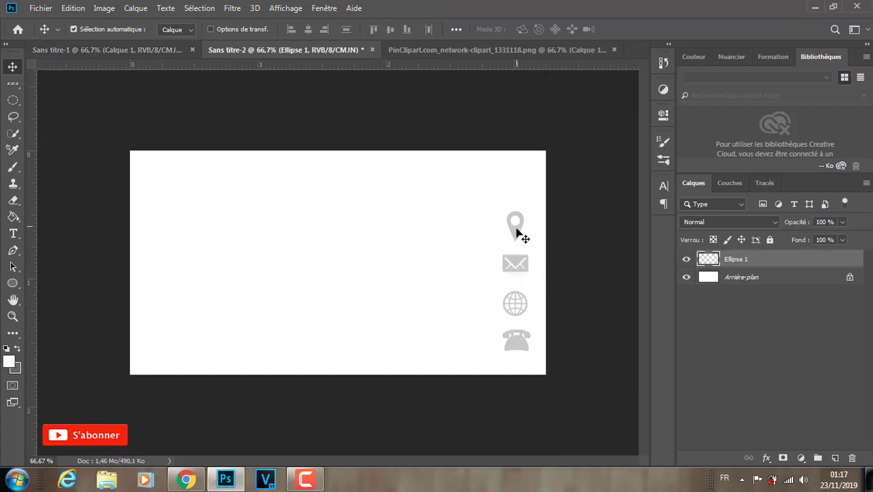
{"action": "mouse_move", "coordinate": [516, 232]}
{"action": "left_mouse_down"}
{"action": "mouse_move", "coordinate": [61, 50]}
{"action": "mouse_move", "coordinate": [156, 265]}
{"action": "left_mouse_up"}
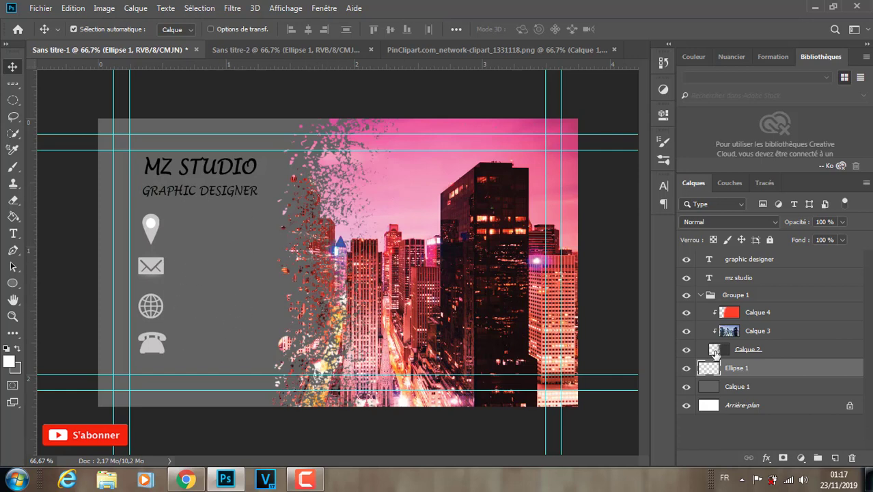
- Scale the Ellipse 1 contact icon column to 94.13% and nudge it into line under the title
{"action": "left_click", "coordinate": [779, 352]}
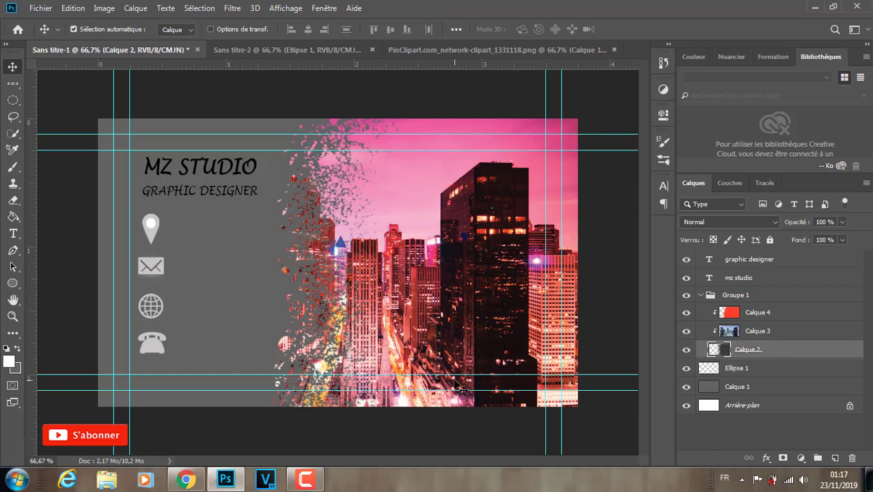
{"action": "left_click", "coordinate": [12, 167]}
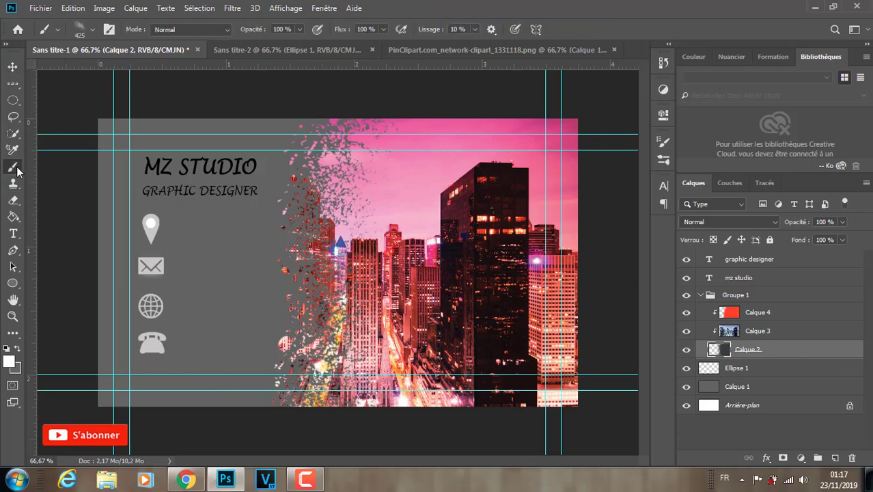
{"action": "key", "text": "v"}
{"action": "left_click", "coordinate": [145, 236]}
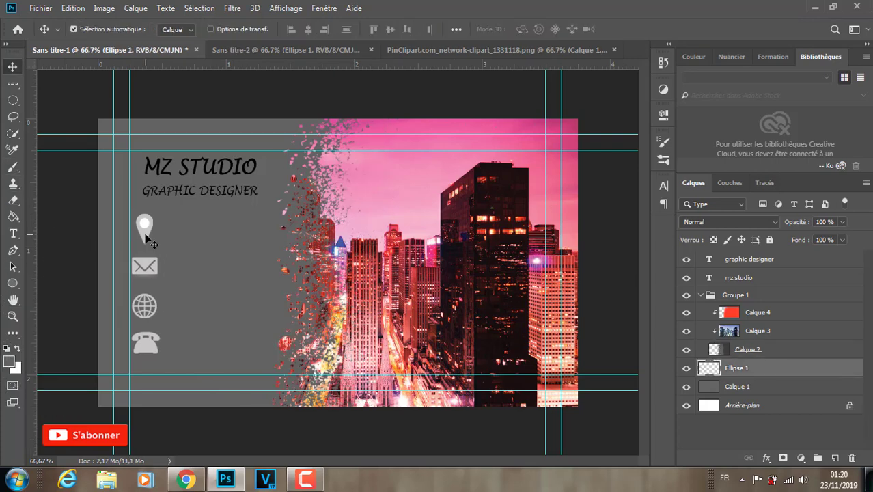
{"action": "key", "text": "ctrl+t"}
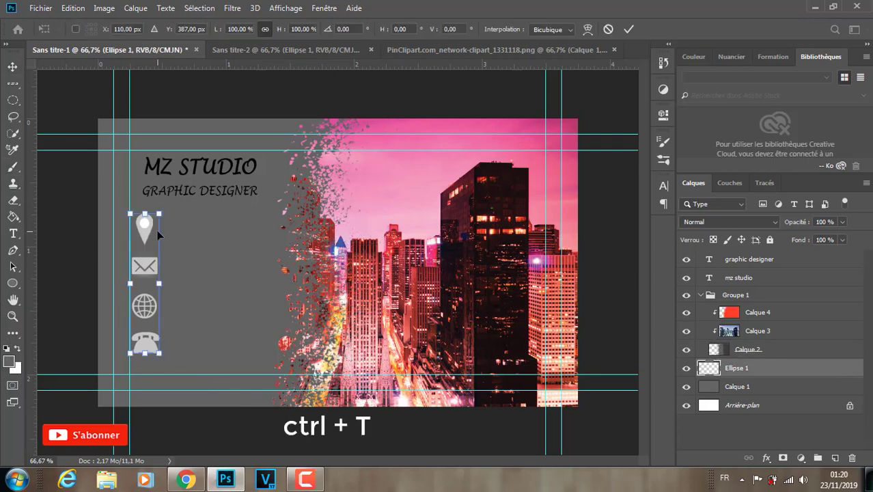
{"action": "left_click_drag", "start_coordinate": [160, 214], "coordinate": [157, 222]}
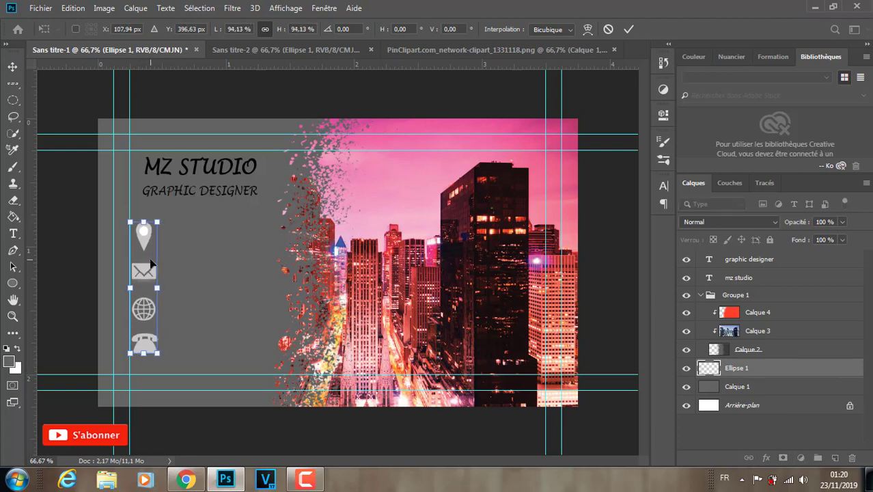
{"action": "left_click_drag", "start_coordinate": [151, 263], "coordinate": [153, 262]}
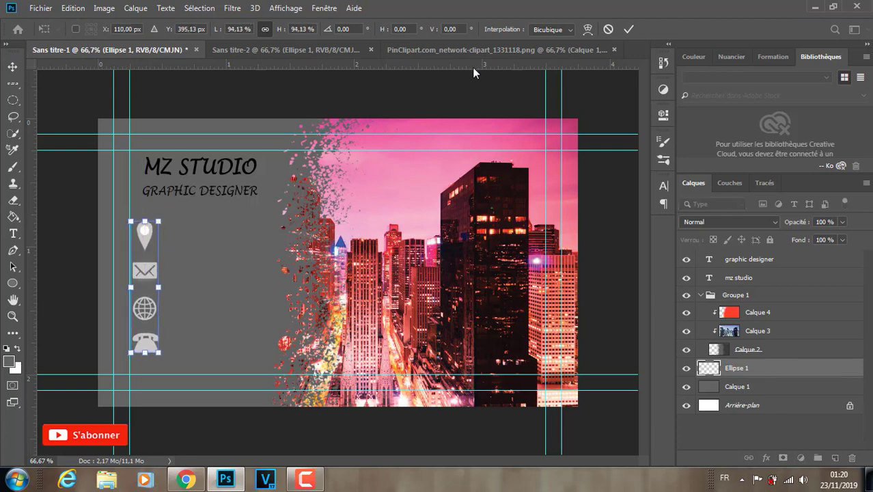
{"action": "left_click", "coordinate": [631, 30]}
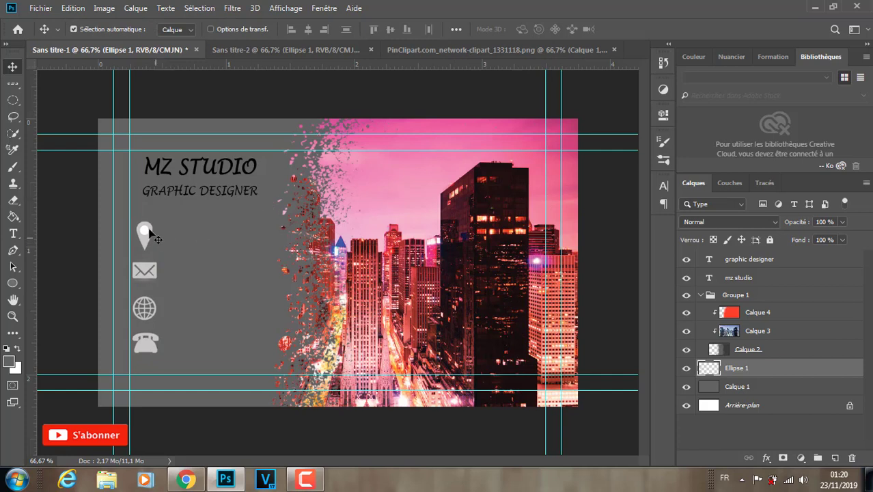
- Add a white text line beside the location icon, enter the phone number, and commit it
{"action": "left_click", "coordinate": [13, 234]}
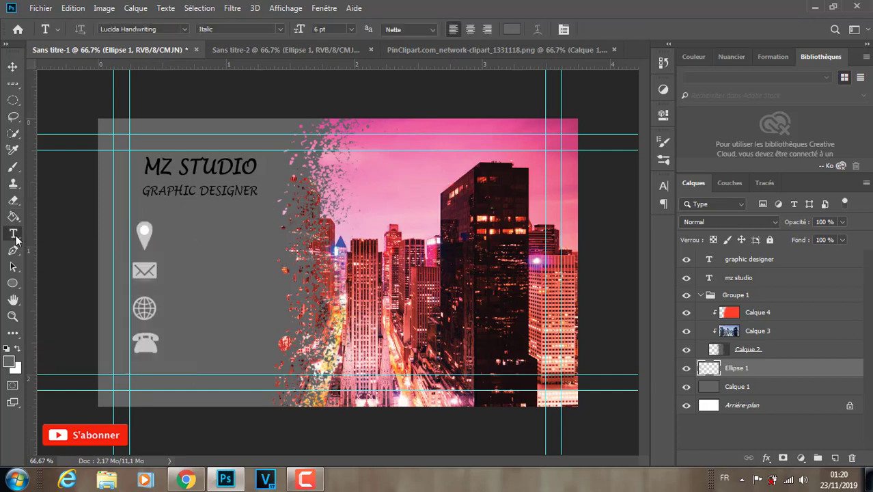
{"action": "left_click", "coordinate": [165, 238]}
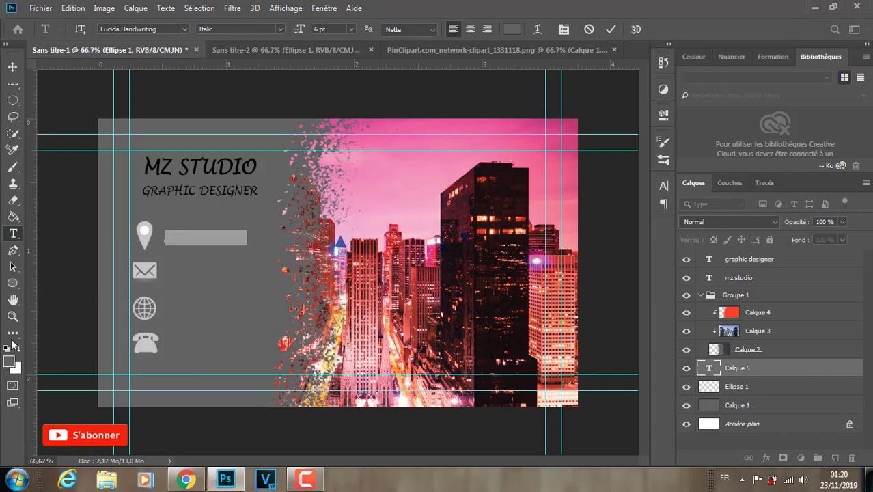
{"action": "left_click", "coordinate": [18, 367]}
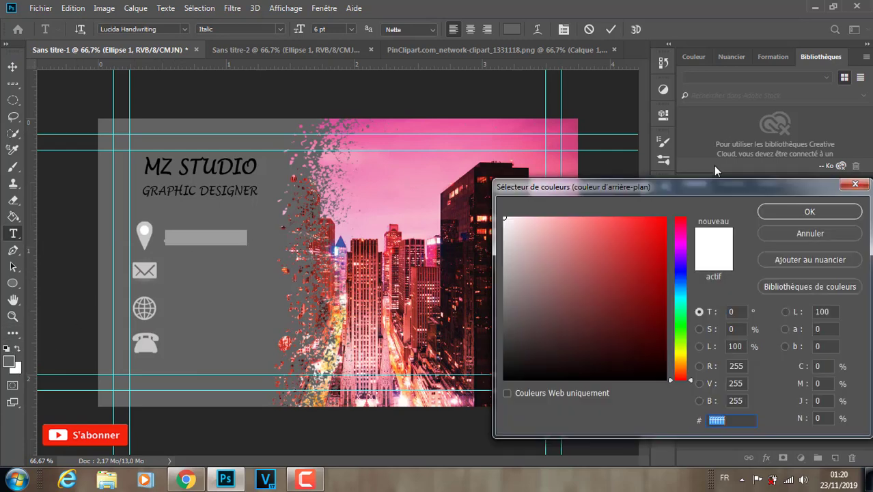
{"action": "left_click", "coordinate": [789, 212]}
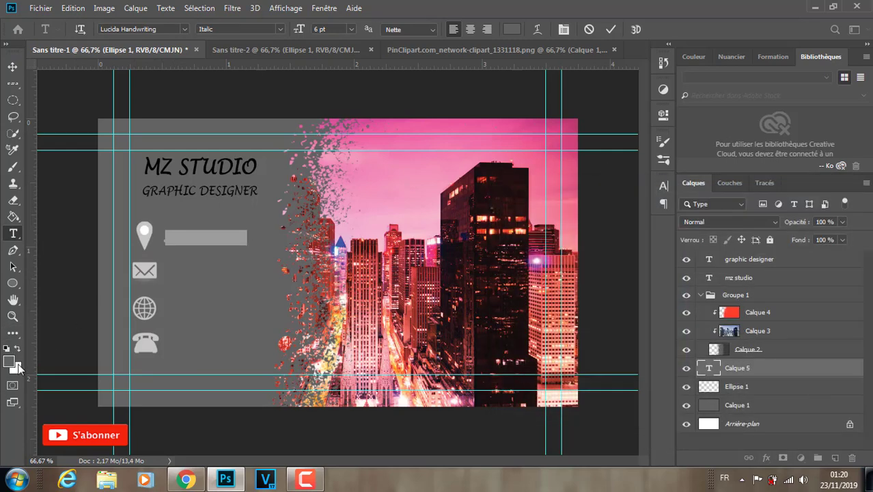
{"action": "left_click", "coordinate": [17, 349]}
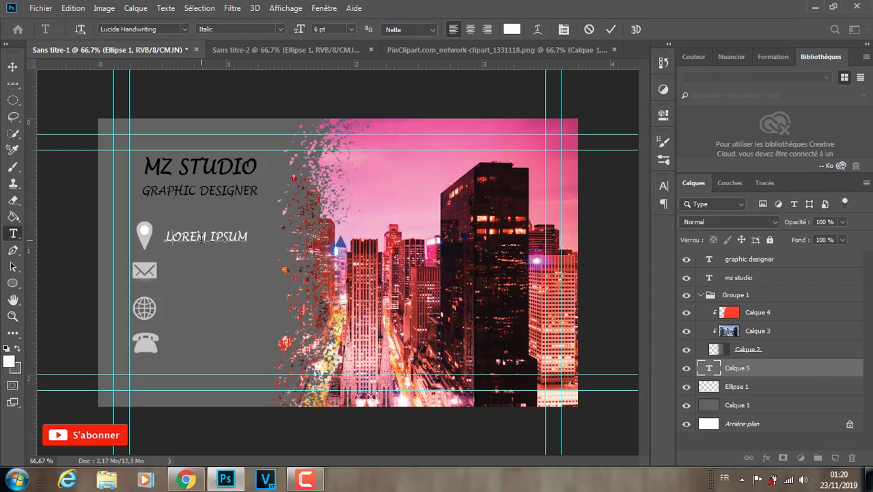
{"action": "key", "text": "BackSpace"}
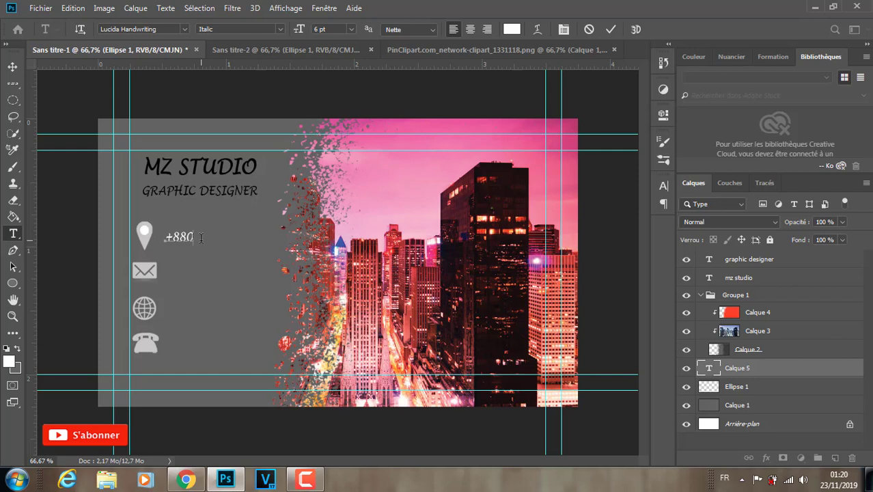
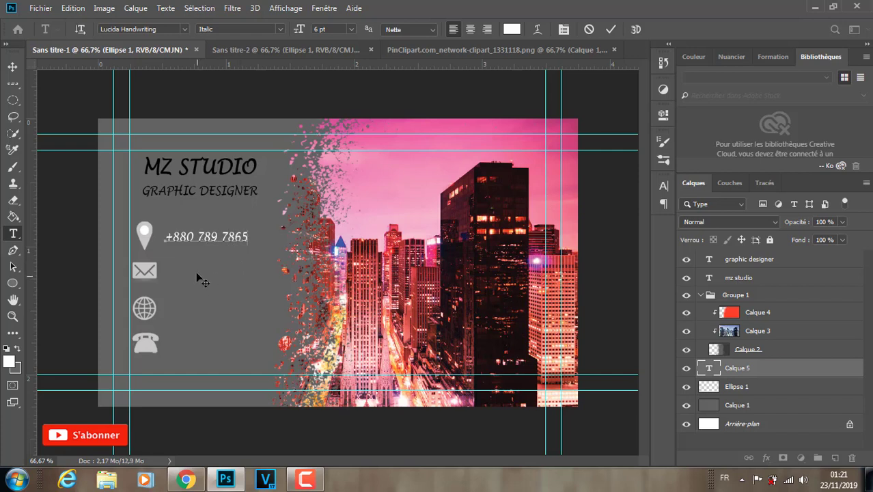
{"action": "left_click", "coordinate": [610, 29]}
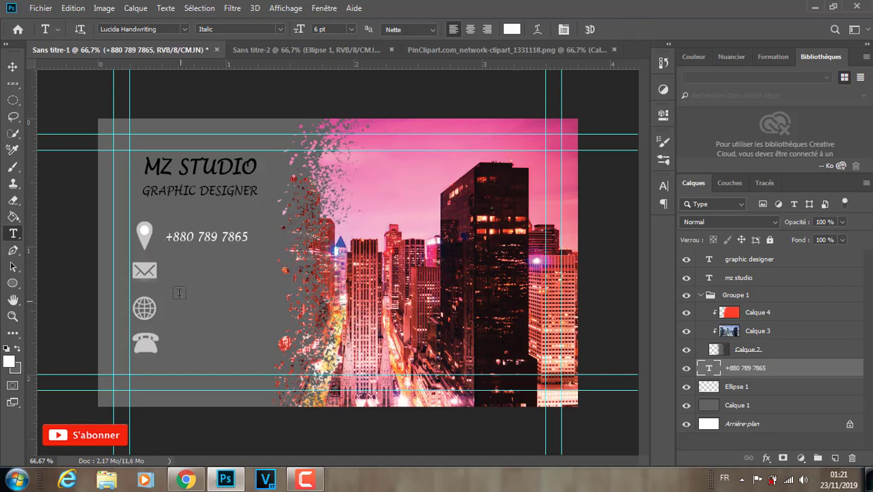
- Type the placeholder e-mail address beside the envelope icon, nudge it into place and commit it
{"action": "left_click", "coordinate": [167, 270]}
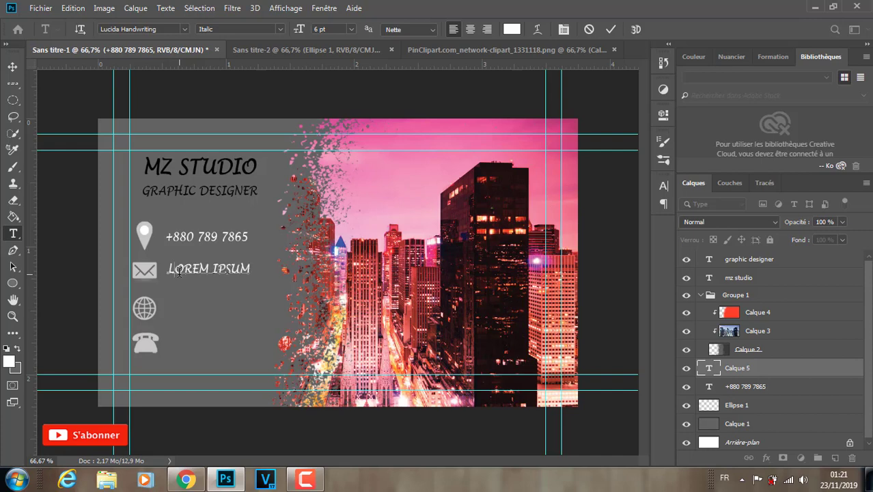
{"action": "type", "text": "EXA"}
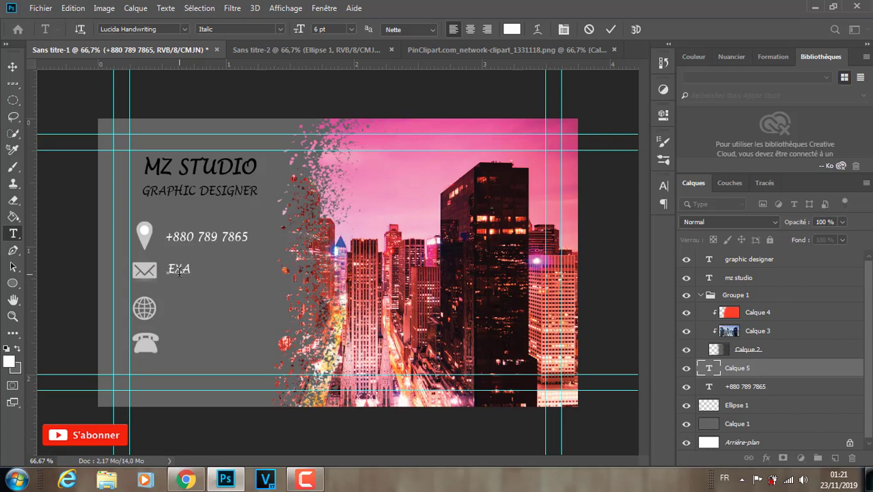
{"action": "type", "text": "MPLE"}
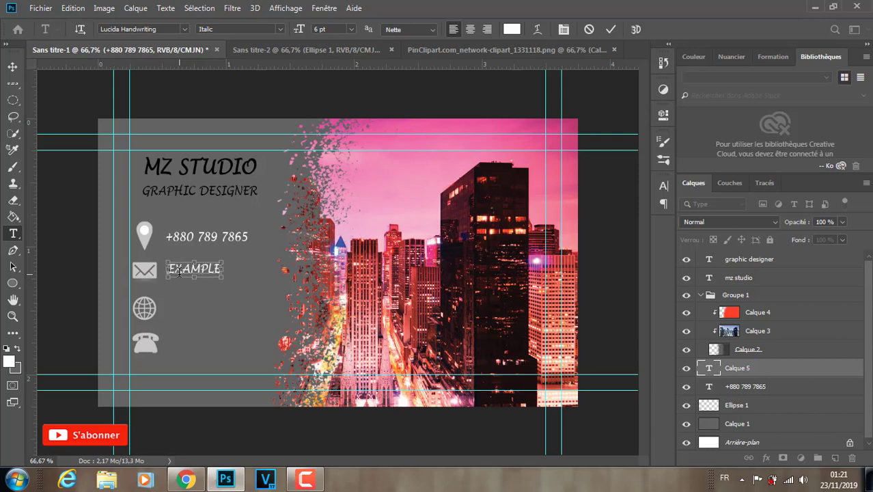
{"action": "type", "text": " XA"}
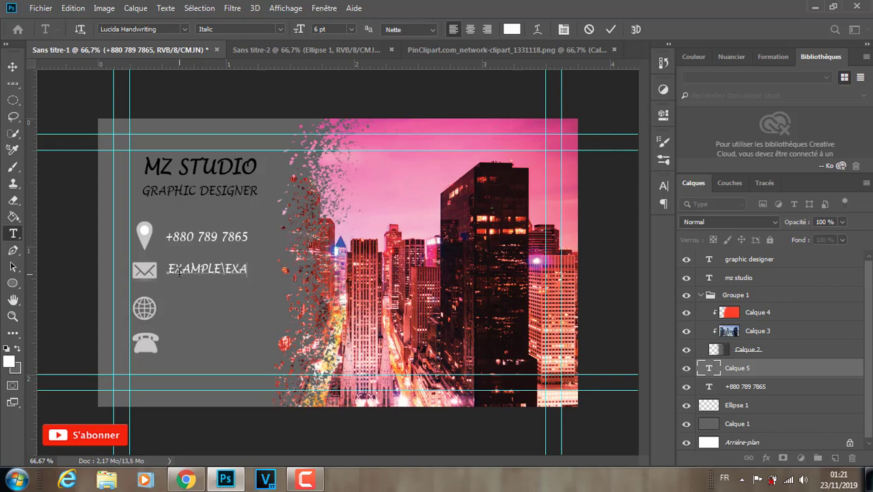
{"action": "type", "text": "M"}
{"action": "key", "text": "BackSpace"}
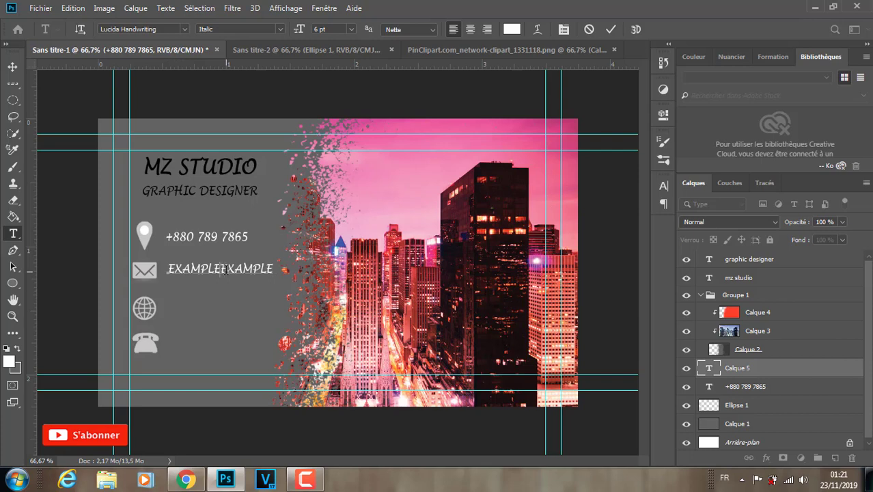
{"action": "left_click", "coordinate": [225, 269]}
{"action": "type", "text": "@"}
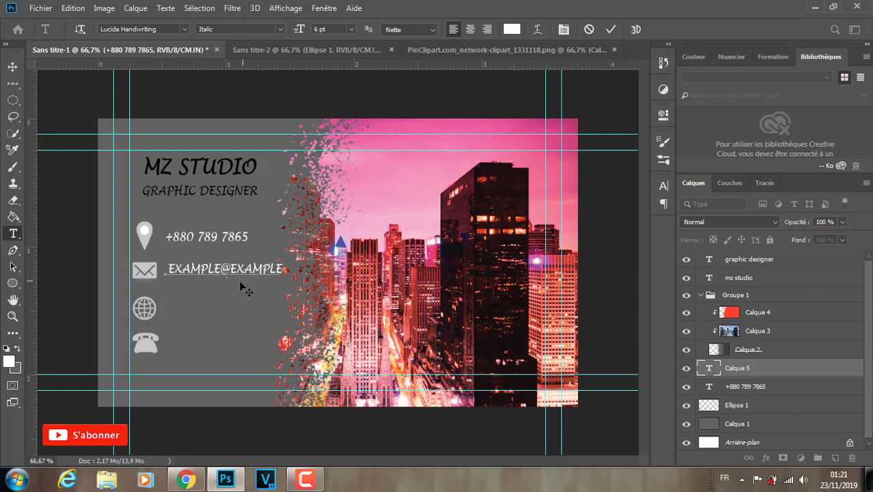
{"action": "left_click_drag", "start_coordinate": [243, 285], "coordinate": [237, 290]}
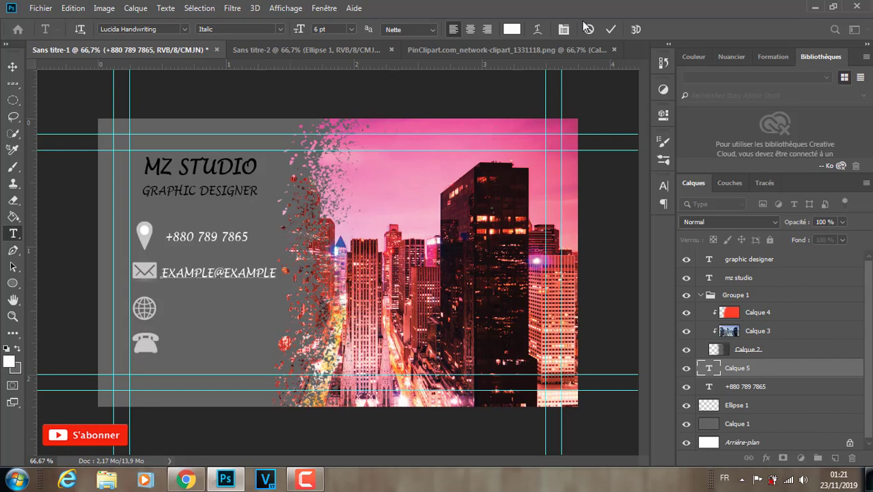
{"action": "left_click", "coordinate": [610, 29]}
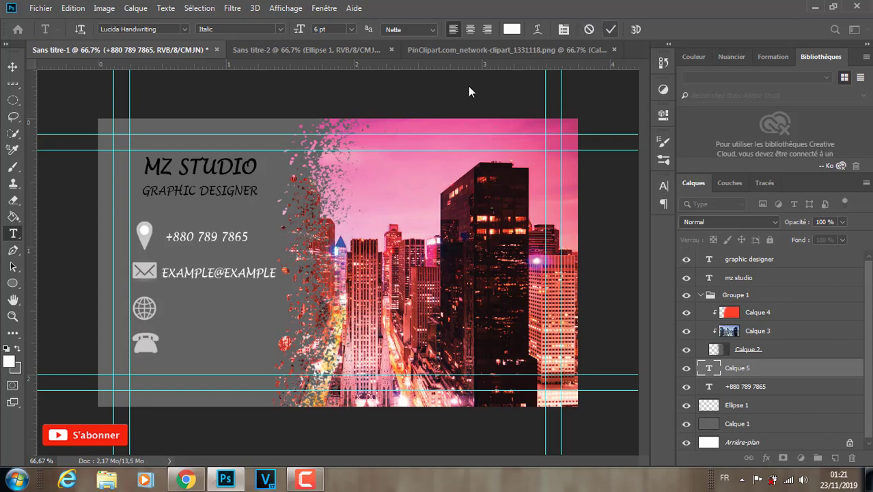
- Move the phone number down beside the telephone icon and commit it
{"action": "left_click", "coordinate": [225, 236]}
{"action": "left_click_drag", "start_coordinate": [236, 247], "coordinate": [237, 358]}
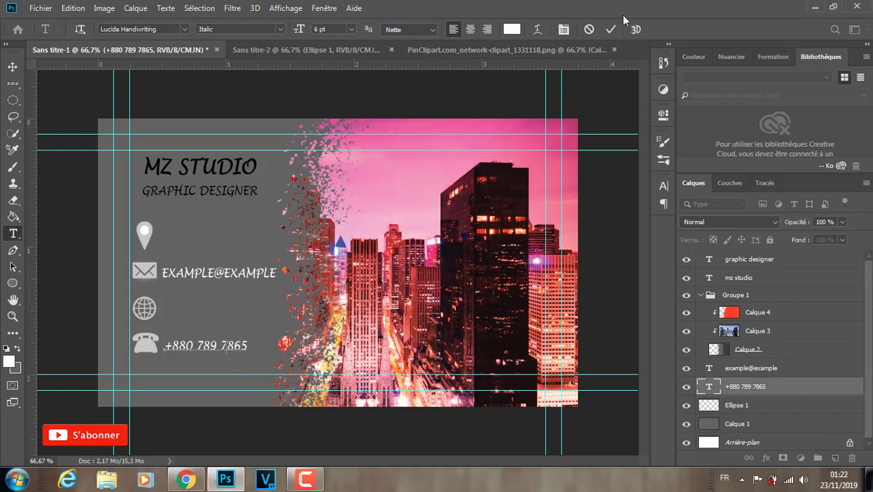
{"action": "left_click", "coordinate": [611, 29]}
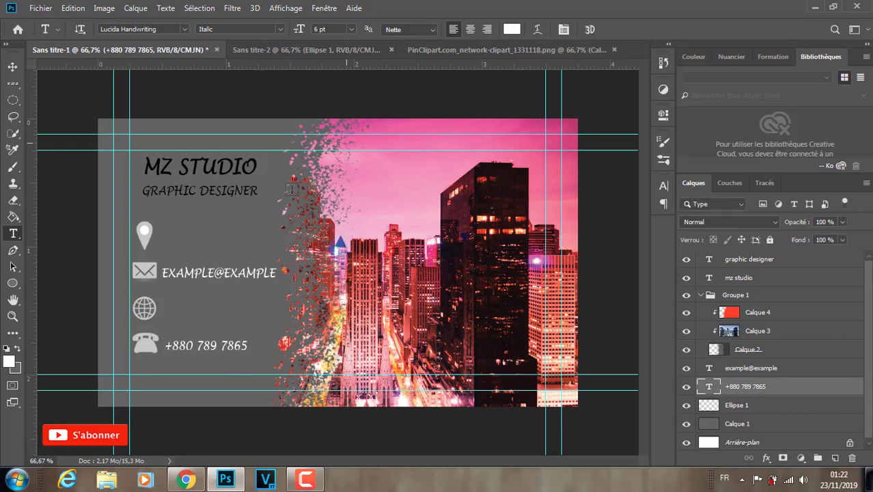
- Add 'RUE , LOT , VILLE' beside the location pin and start a 'www' line beside the globe
{"action": "left_click", "coordinate": [165, 240]}
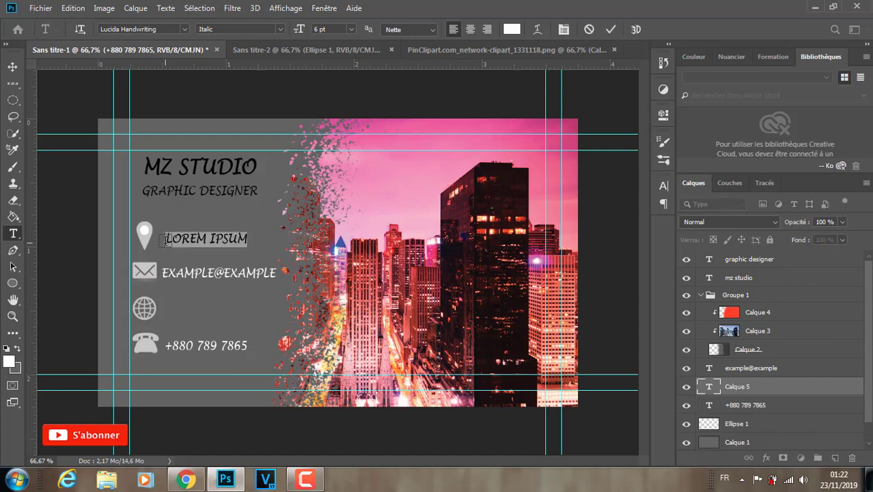
{"action": "left_click", "coordinate": [166, 240]}
{"action": "type", "text": "RUE . LOT ."}
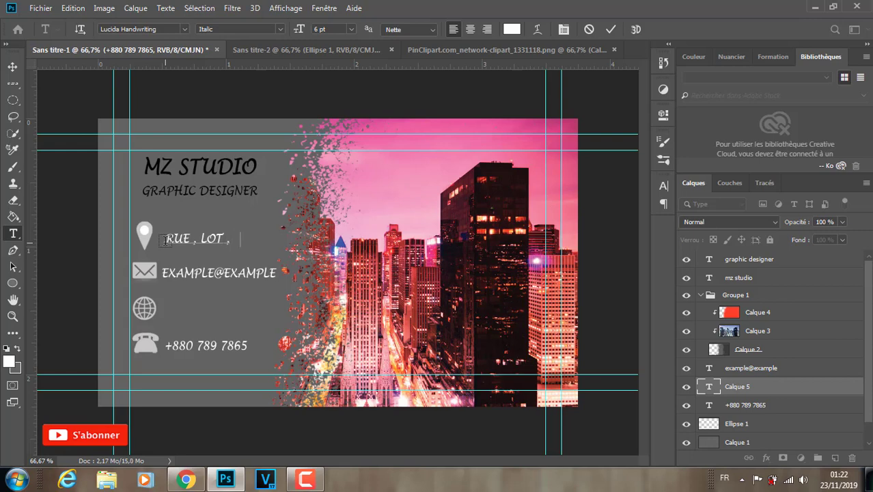
{"action": "type", "text": "LLE"}
{"action": "left_click", "coordinate": [611, 29]}
{"action": "left_click", "coordinate": [163, 311]}
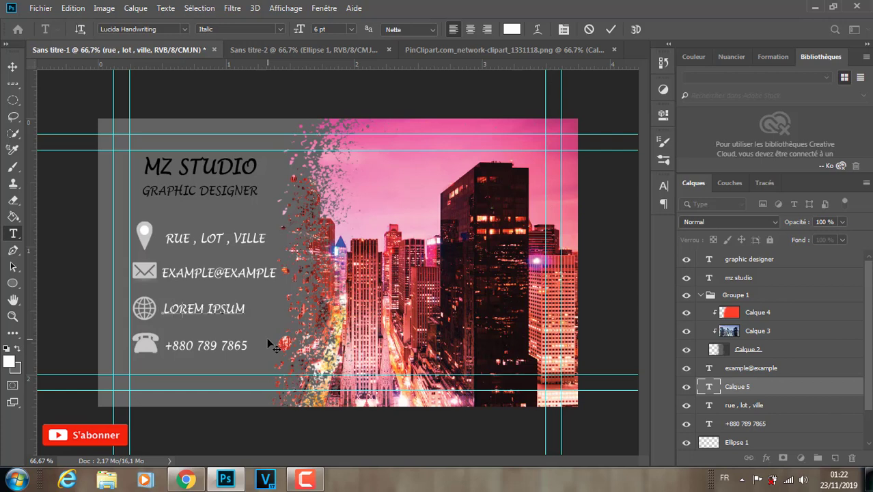
{"action": "type", "text": "www"}
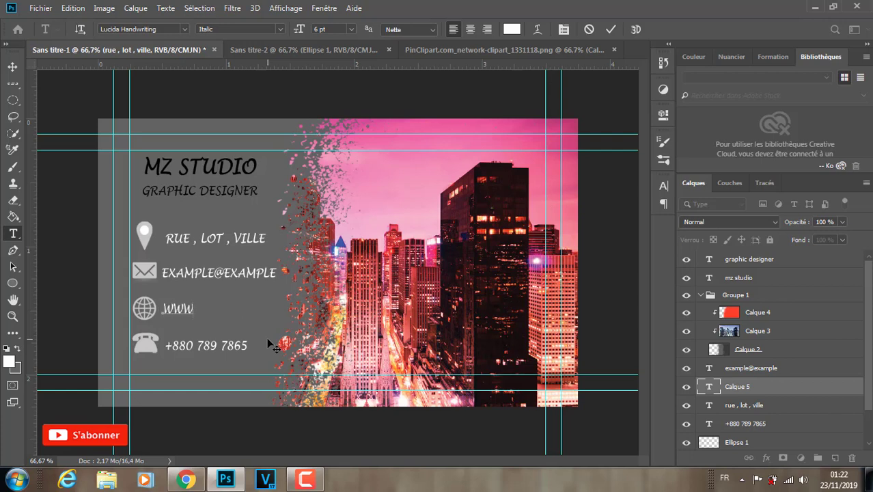
{"action": "type", "text": ":"}
{"action": "key", "text": "BackSpace"}
{"action": "type", "text": "."}
{"action": "type", "text": "ec"}
{"action": "type", "text": ".com"}
{"action": "left_click", "coordinate": [212, 309]}
{"action": "type", "text": "ooo"}
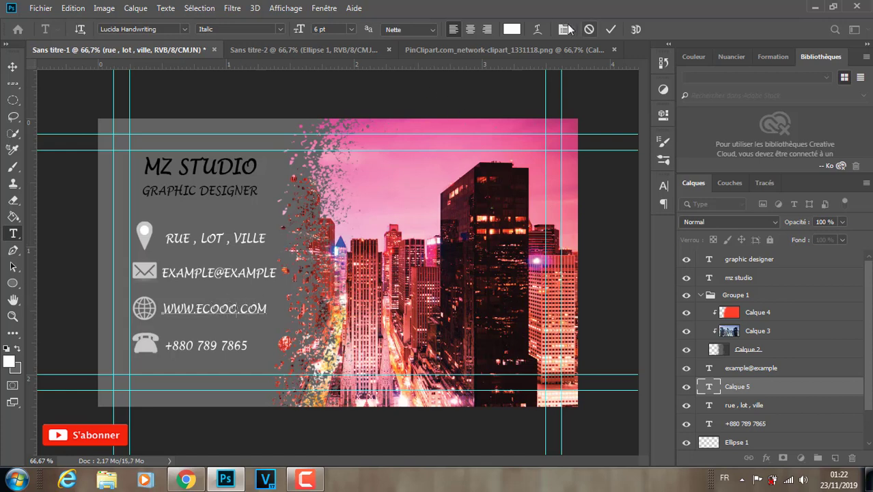
{"action": "left_click", "coordinate": [611, 29]}
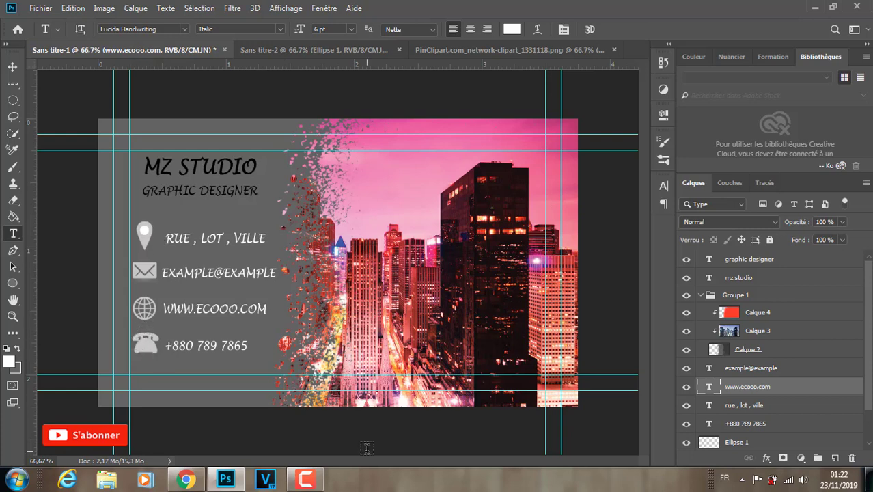
- Make Calque 2 active, choose the Brush tool, and reset colours to black and white
{"action": "left_click", "coordinate": [776, 351]}
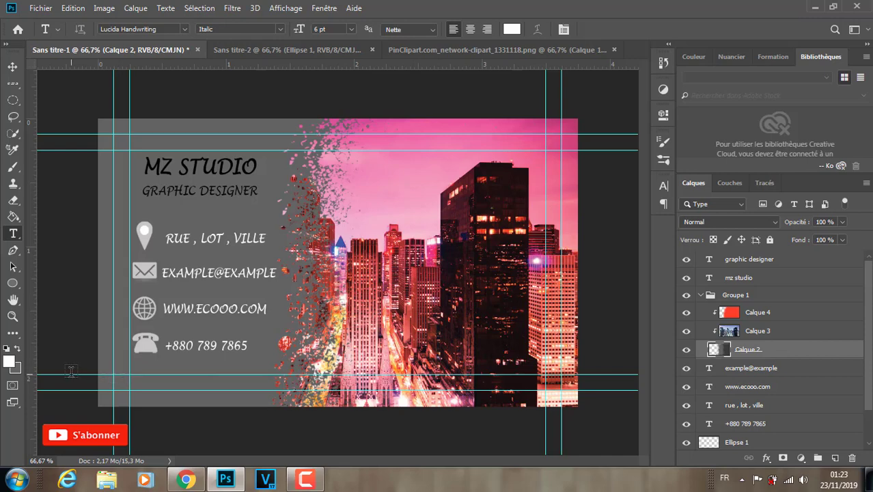
{"action": "left_click", "coordinate": [19, 350]}
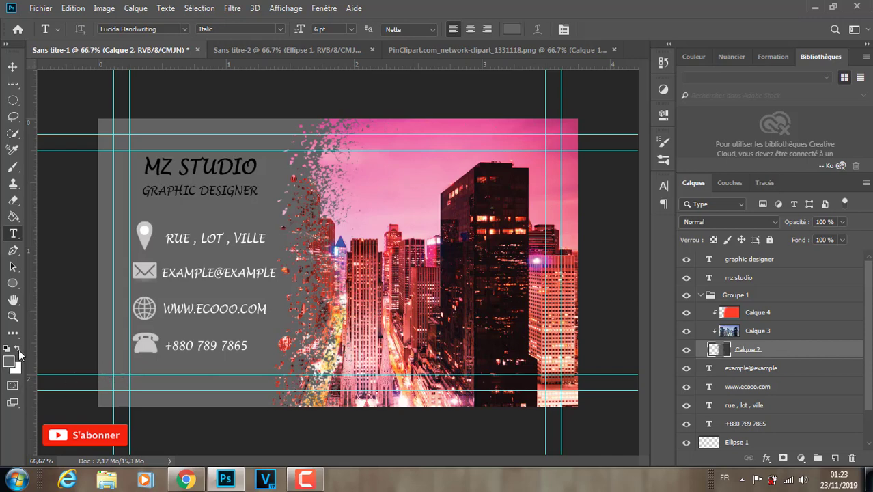
{"action": "left_click", "coordinate": [9, 365]}
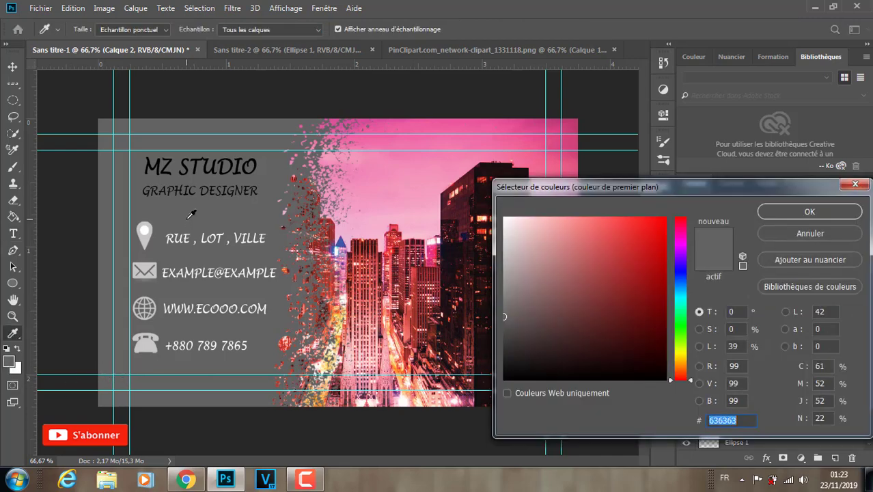
{"action": "left_click", "coordinate": [782, 215]}
{"action": "key", "text": "t"}
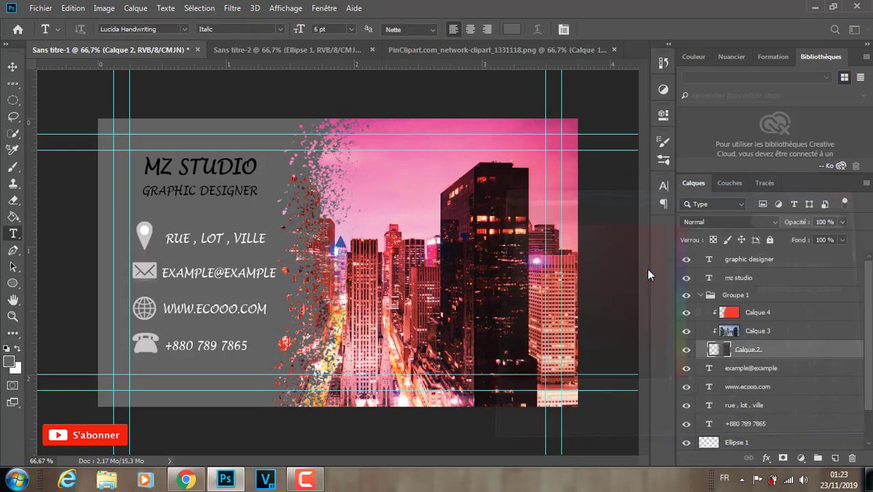
{"action": "left_click", "coordinate": [15, 171]}
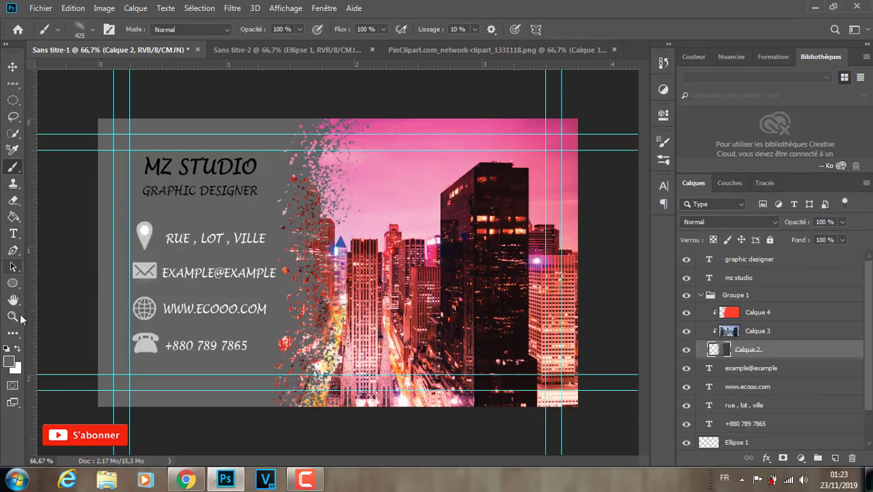
{"action": "left_click", "coordinate": [7, 349]}
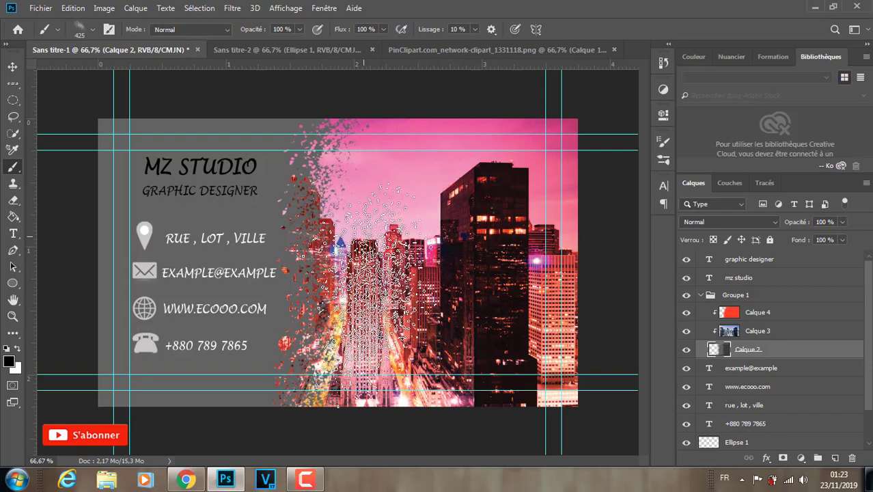
- Paint splatter on the Calque 2 mask along the photo's left edge to reveal more buildings
{"action": "mouse_move", "coordinate": [365, 368]}
{"action": "left_mouse_down"}
{"action": "mouse_move", "coordinate": [407, 273]}
{"action": "mouse_move", "coordinate": [328, 254]}
{"action": "left_mouse_up"}
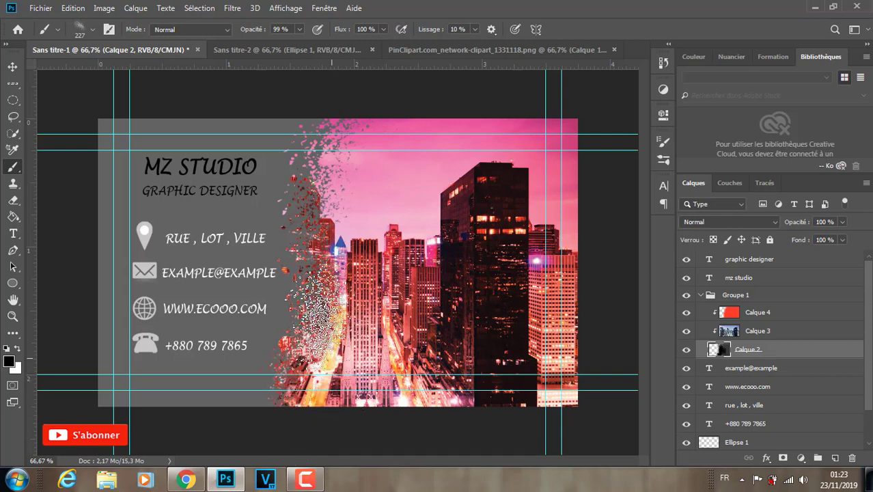
{"action": "left_click_drag", "start_coordinate": [311, 263], "coordinate": [342, 133]}
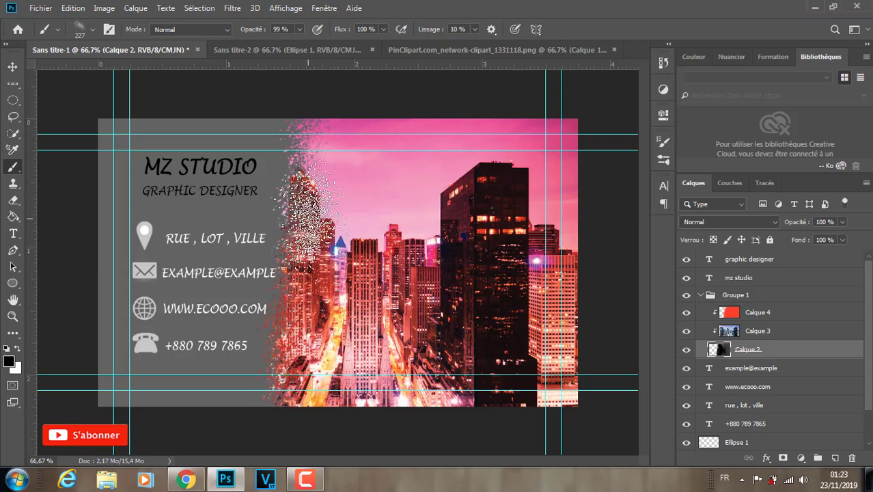
{"action": "mouse_move", "coordinate": [321, 136]}
{"action": "left_mouse_down"}
{"action": "mouse_move", "coordinate": [316, 120]}
{"action": "mouse_move", "coordinate": [296, 130]}
{"action": "mouse_move", "coordinate": [322, 121]}
{"action": "left_mouse_up"}
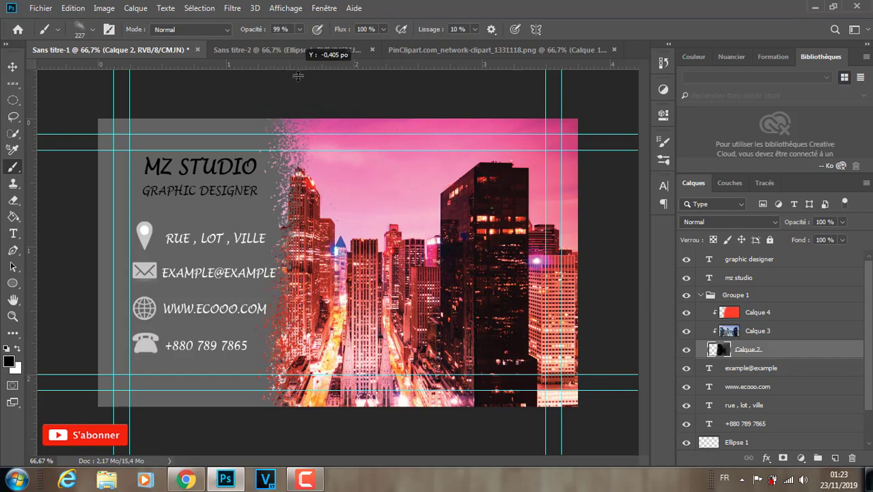
{"action": "left_click_drag", "start_coordinate": [304, 66], "coordinate": [314, 79]}
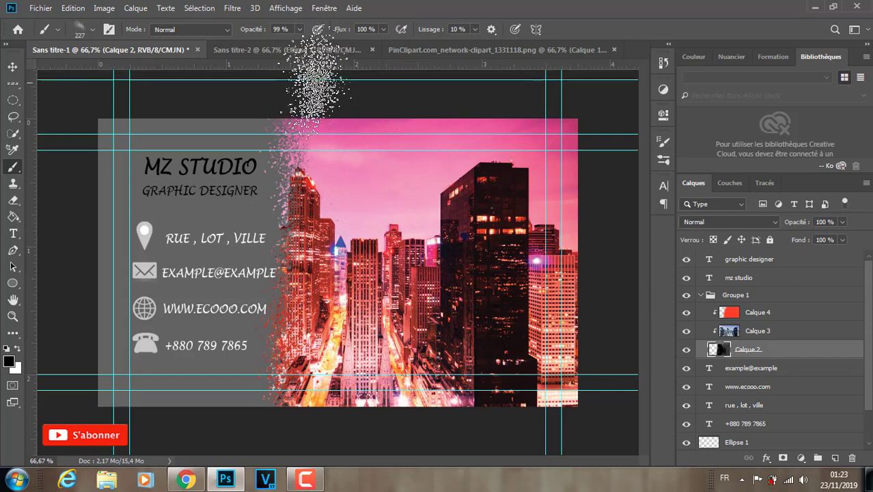
{"action": "key", "text": "ctrl+z"}
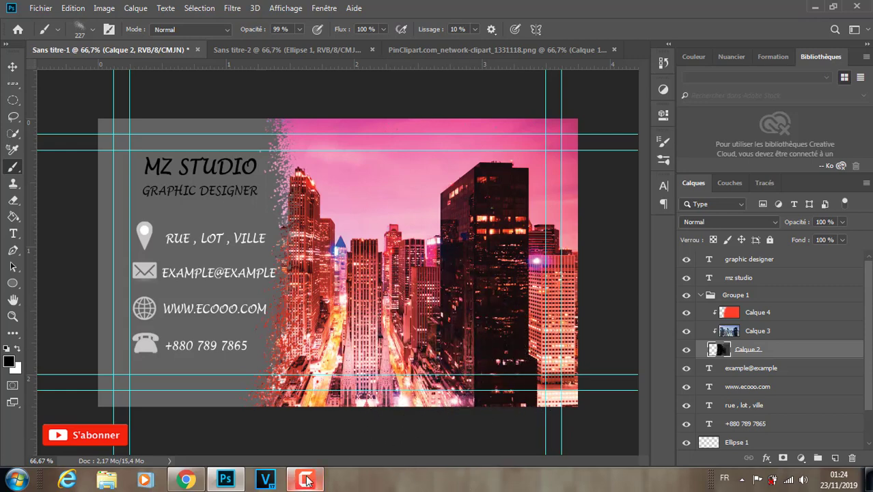
{"action": "left_click", "coordinate": [305, 478]}
{"action": "left_click", "coordinate": [807, 422]}
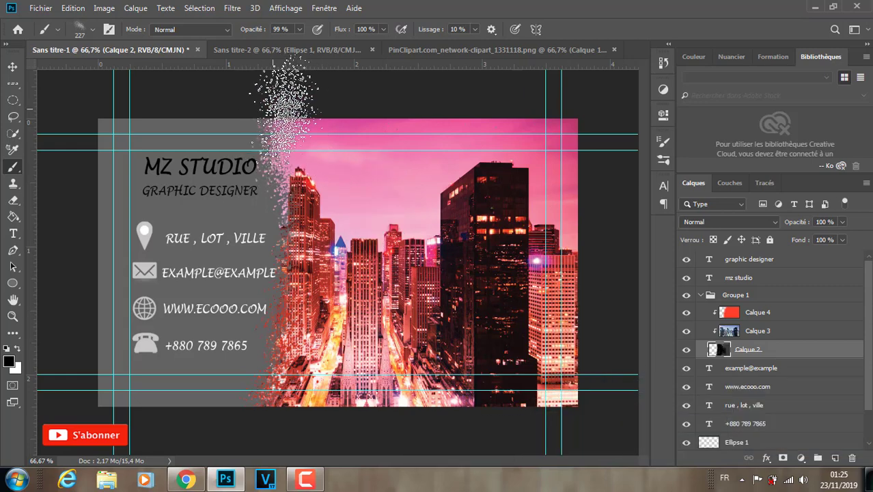
{"action": "left_click_drag", "start_coordinate": [273, 103], "coordinate": [283, 427]}
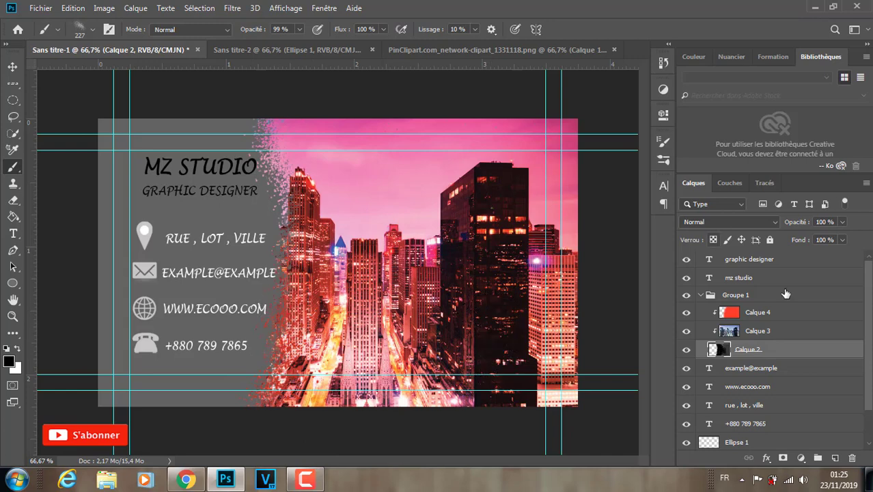
{"action": "left_click", "coordinate": [12, 67]}
{"action": "left_click_drag", "start_coordinate": [212, 259], "coordinate": [211, 262]}
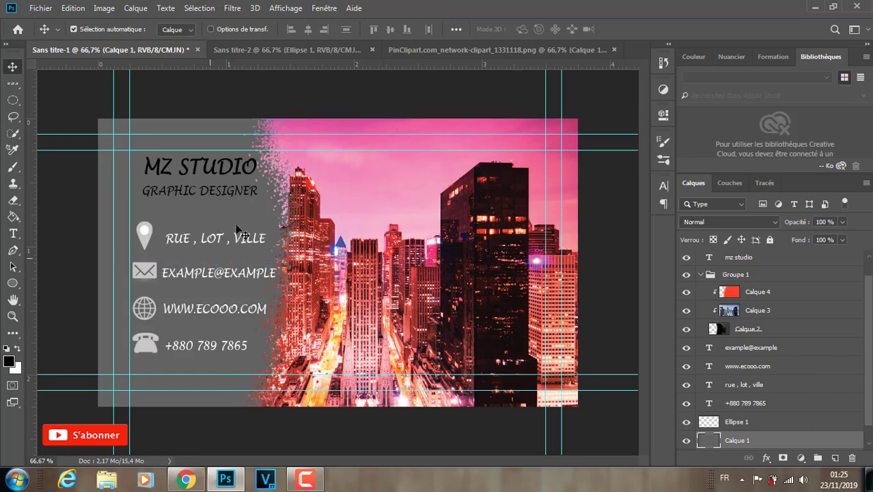
- Nudge the Calque 2 skyline seven arrow-key steps right, then select Calque 1
{"action": "left_click", "coordinate": [772, 329]}
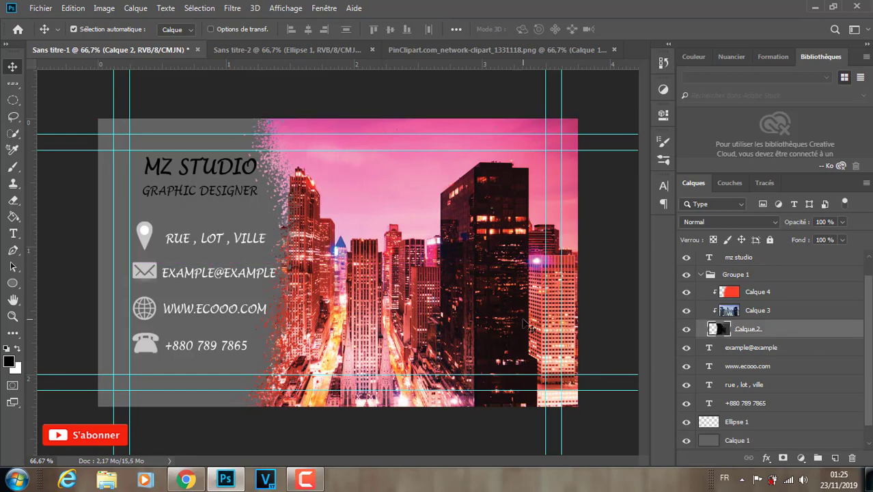
{"action": "key", "text": "Right"}
{"action": "key", "text": "Right"}
{"action": "key", "text": "Right"}
{"action": "key", "text": "Right"}
{"action": "key", "text": "Right"}
{"action": "key", "text": "Right"}
{"action": "key", "text": "Right"}
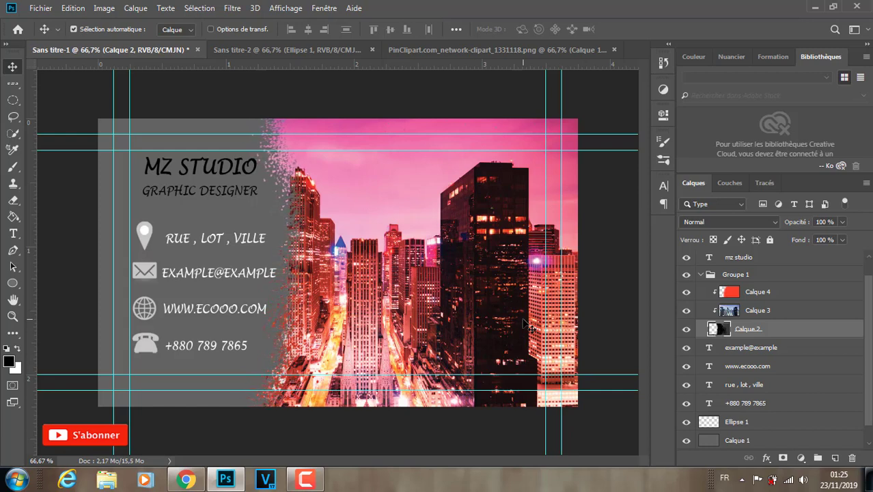
{"action": "key", "text": "Right"}
{"action": "key", "text": "Right"}
{"action": "key", "text": "Right"}
{"action": "key", "text": "Right"}
{"action": "key", "text": "Right"}
{"action": "key", "text": "Right"}
{"action": "key", "text": "Right"}
{"action": "key", "text": "Right"}
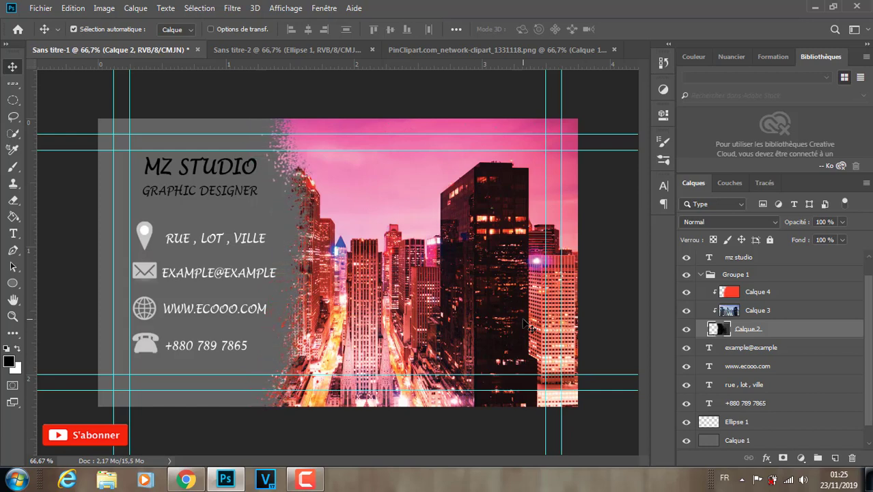
{"action": "key", "text": "Right"}
{"action": "key", "text": "Right"}
{"action": "key", "text": "Right"}
{"action": "key", "text": "Right"}
{"action": "key", "text": "Right"}
{"action": "key", "text": "Right"}
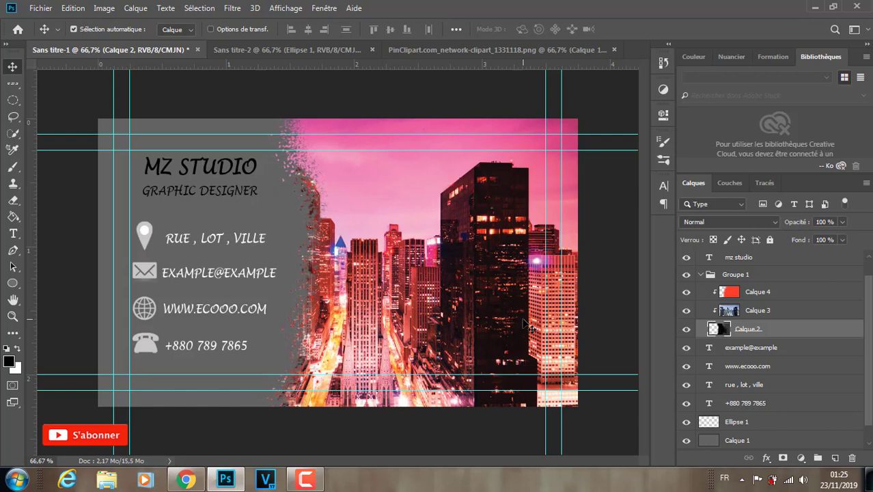
{"action": "key", "text": "Right"}
{"action": "key", "text": "Right"}
{"action": "key", "text": "Right"}
{"action": "key", "text": "Right"}
{"action": "key", "text": "Right"}
{"action": "key", "text": "Right"}
{"action": "key", "text": "Right"}
{"action": "key", "text": "Right"}
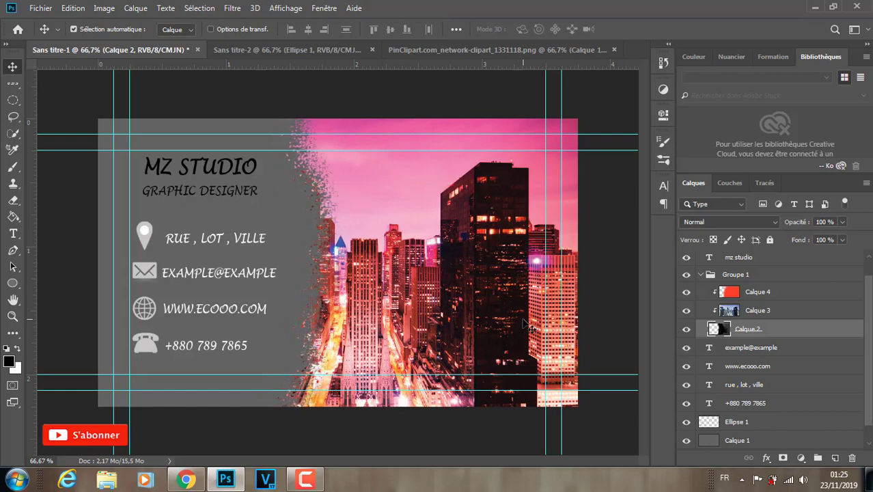
{"action": "key", "text": "Right"}
{"action": "key", "text": "Right"}
{"action": "key", "text": "Right"}
{"action": "key", "text": "Right"}
{"action": "key", "text": "Right"}
{"action": "key", "text": "Right"}
{"action": "key", "text": "Right"}
{"action": "key", "text": "Right"}
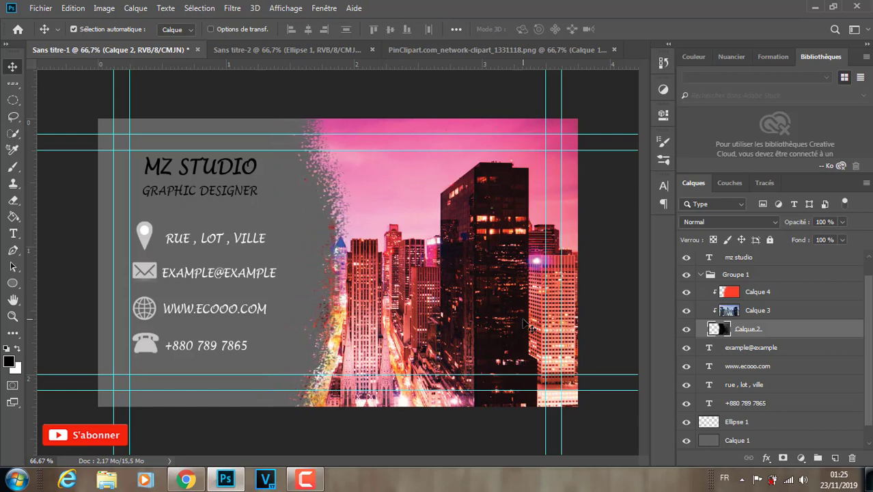
{"action": "key", "text": "Right"}
{"action": "key", "text": "Right"}
{"action": "key", "text": "Right"}
{"action": "key", "text": "Right"}
{"action": "key", "text": "Right"}
{"action": "key", "text": "Right"}
{"action": "key", "text": "Right"}
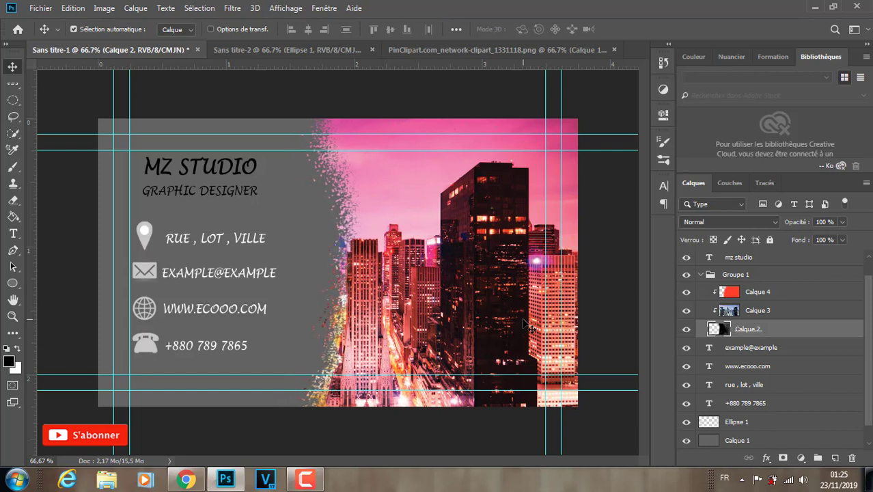
{"action": "key", "text": "Right"}
{"action": "key", "text": "Right"}
{"action": "key", "text": "Right"}
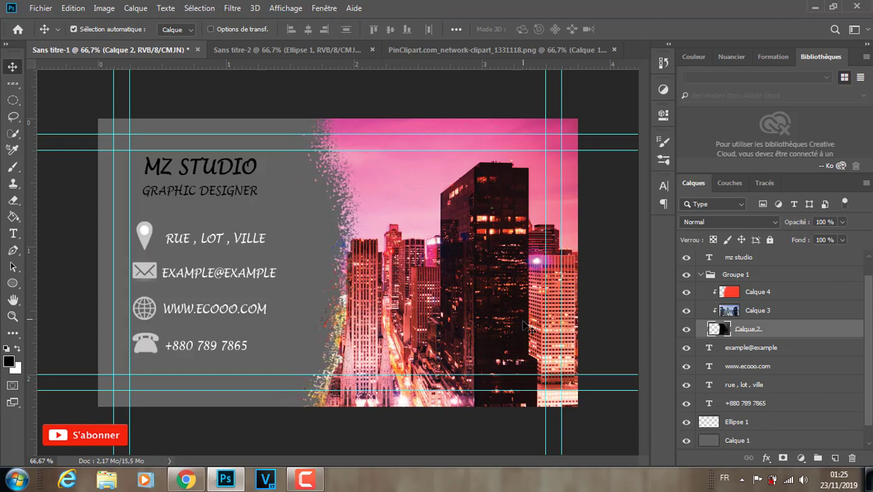
{"action": "left_click", "coordinate": [737, 440]}
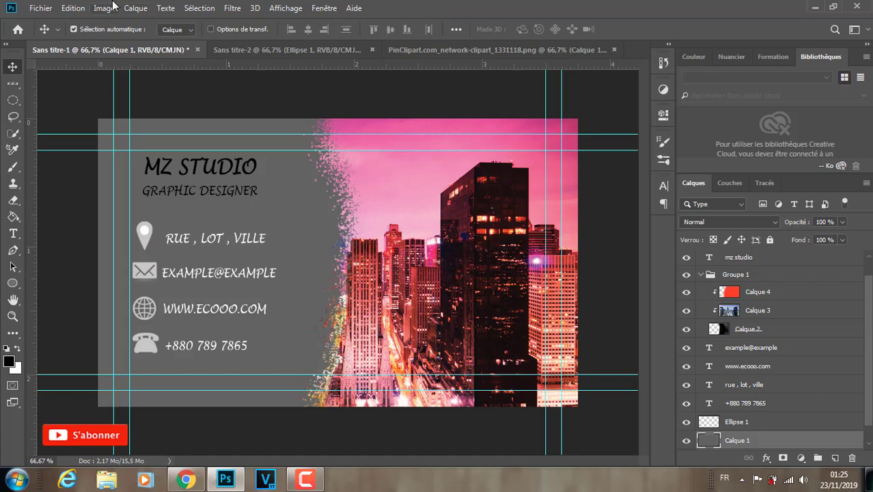
- Set the foreground to dark grey 2a2a2a and fill the background layer with it via Edition > Remplir
{"action": "left_click", "coordinate": [9, 363]}
{"action": "left_click", "coordinate": [505, 353]}
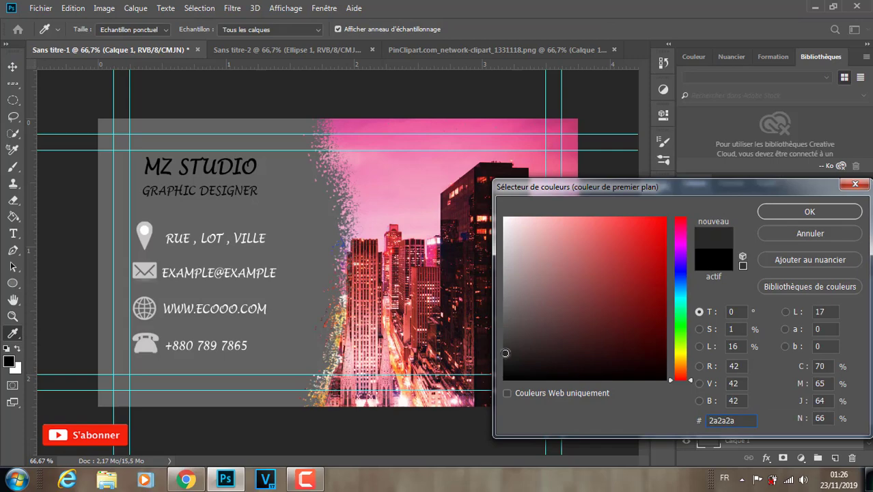
{"action": "left_click", "coordinate": [782, 212]}
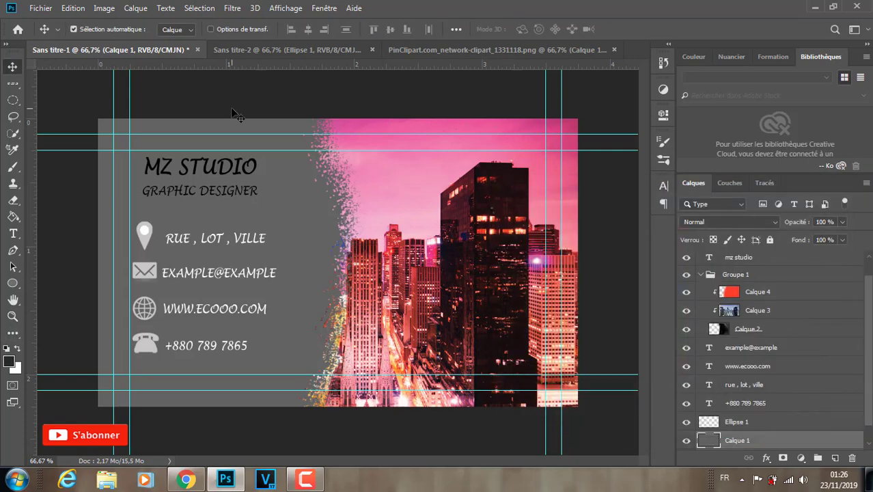
{"action": "left_click", "coordinate": [75, 8]}
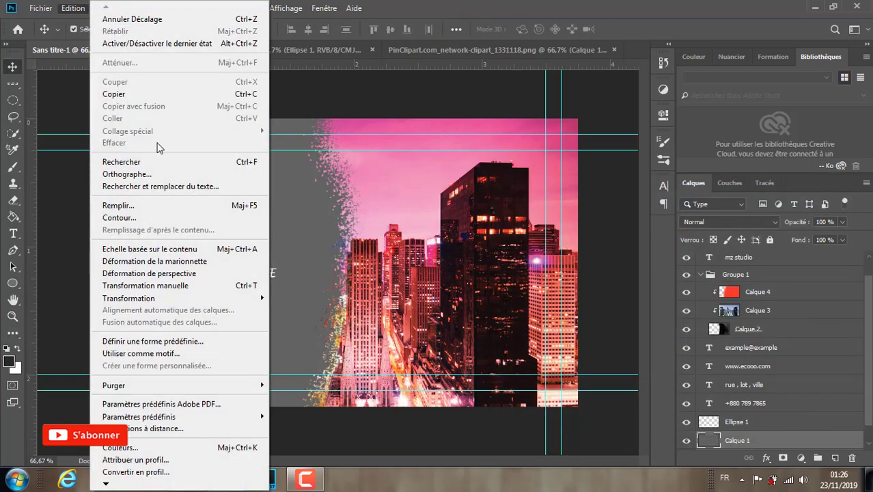
{"action": "key", "text": "alt+s"}
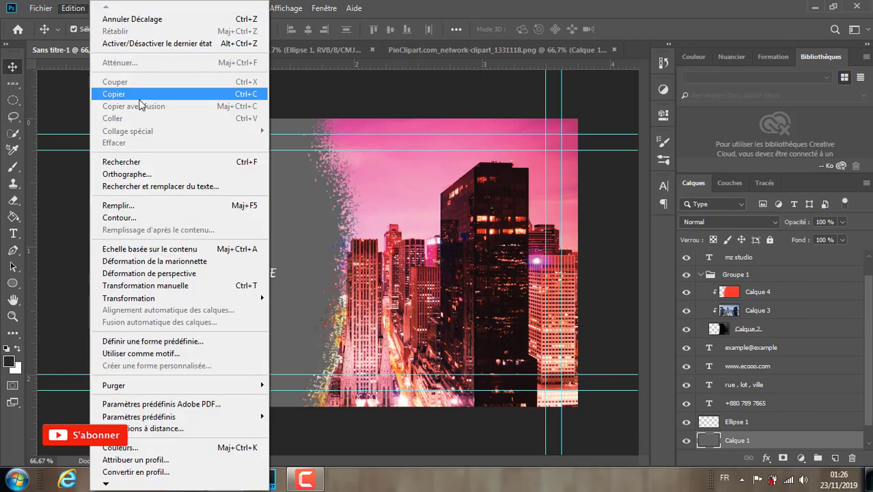
{"action": "left_click", "coordinate": [202, 205]}
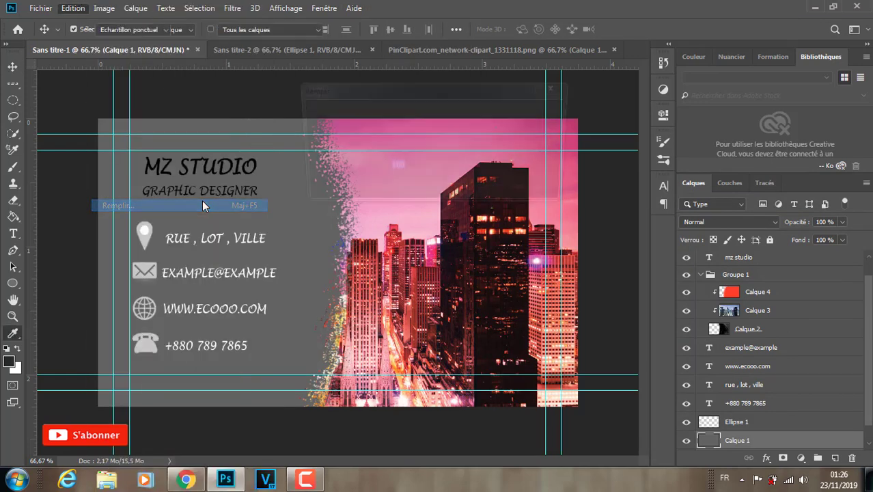
{"action": "left_click", "coordinate": [550, 118]}
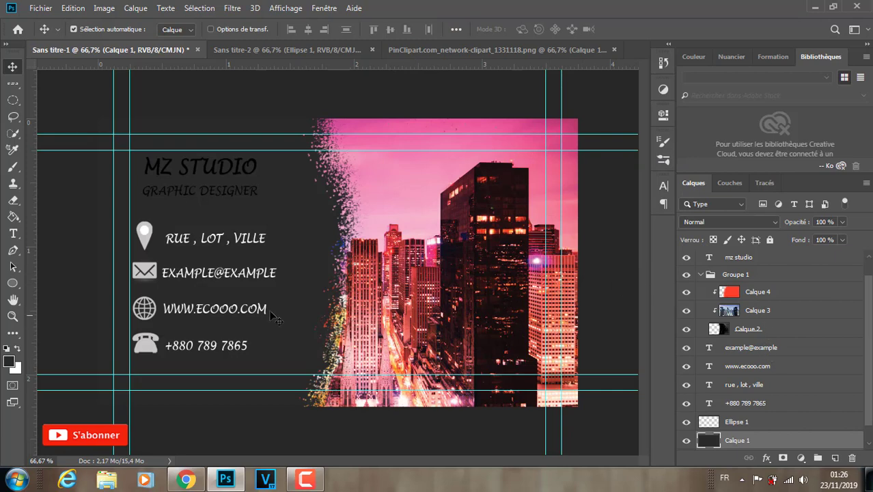
- Select the Ellipse 1 layer and scroll up the Layers panel
{"action": "left_click", "coordinate": [150, 271]}
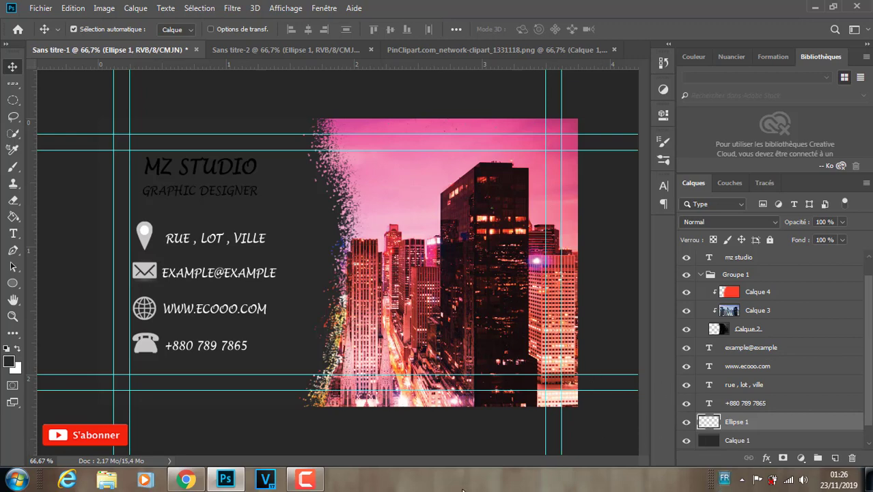
{"action": "left_click", "coordinate": [305, 478]}
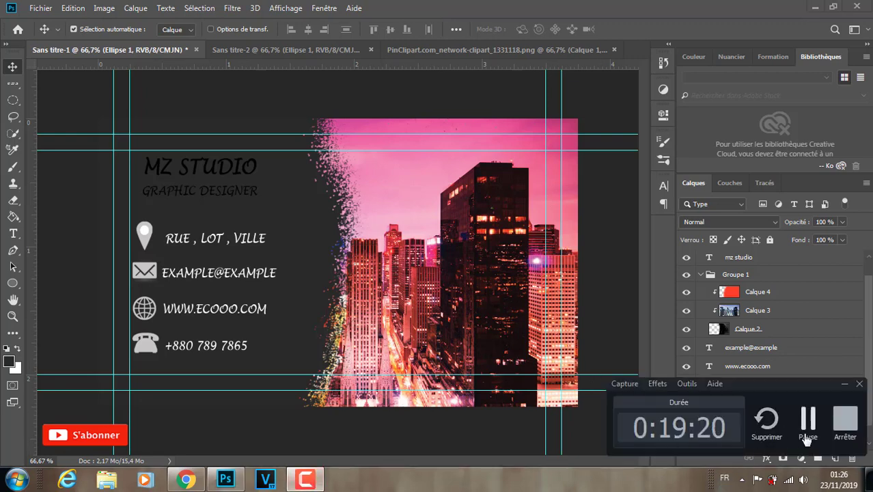
{"action": "left_click", "coordinate": [765, 459]}
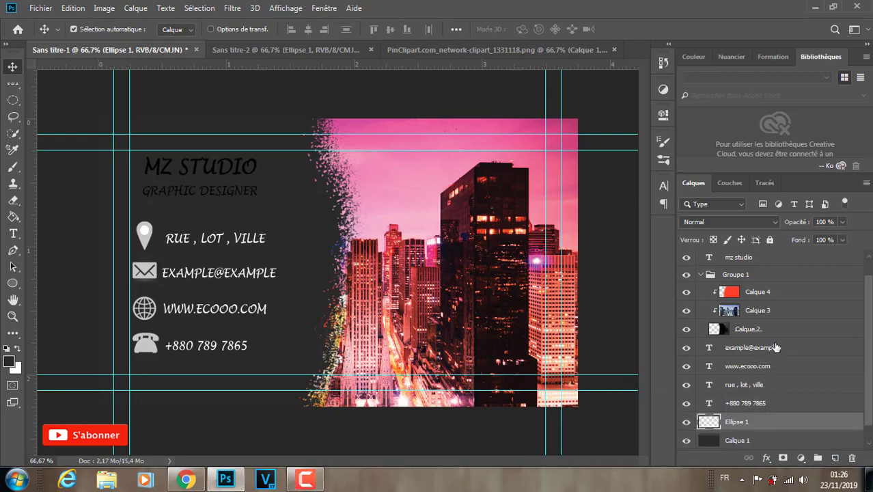
{"action": "scroll", "coordinate": [776, 344], "scroll_direction": "up", "scroll_amount": 1}
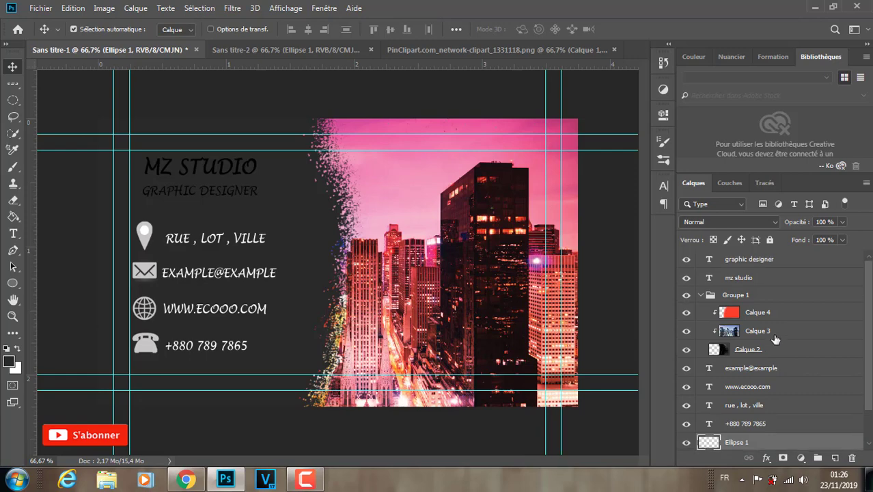
- Give the mz studio layer a pink f81580 Incrustation couleur overlay
{"action": "left_click", "coordinate": [755, 281]}
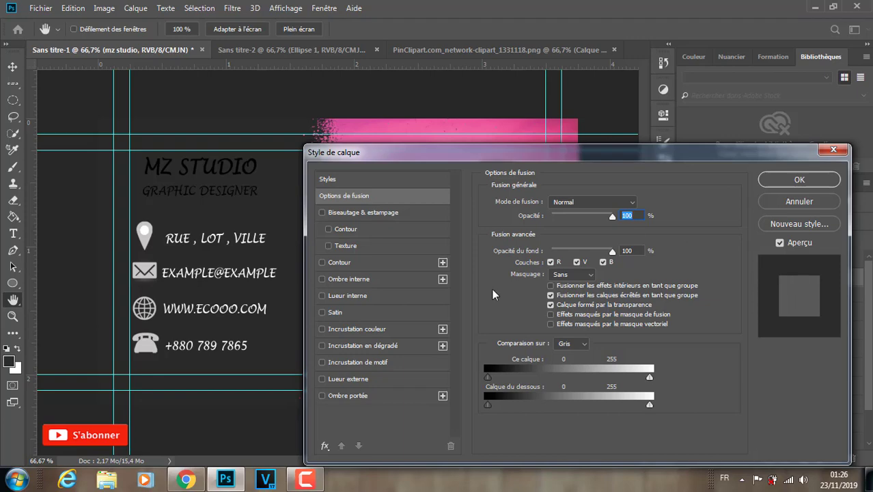
{"action": "left_click", "coordinate": [385, 327]}
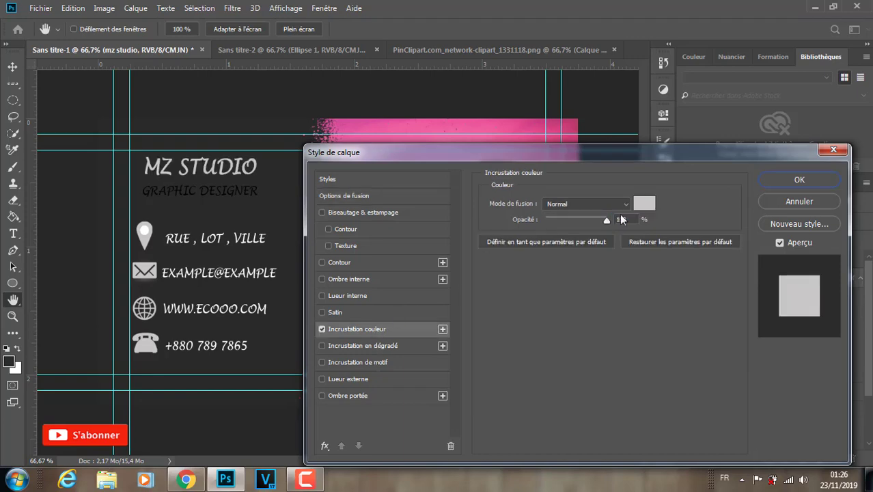
{"action": "left_click", "coordinate": [649, 203]}
{"action": "left_click_drag", "start_coordinate": [629, 259], "coordinate": [633, 224]}
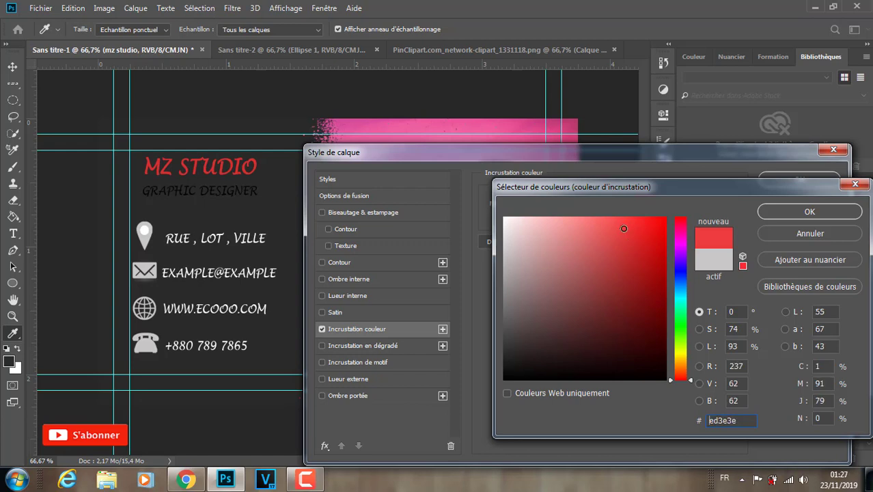
{"action": "left_click_drag", "start_coordinate": [683, 251], "coordinate": [679, 233]}
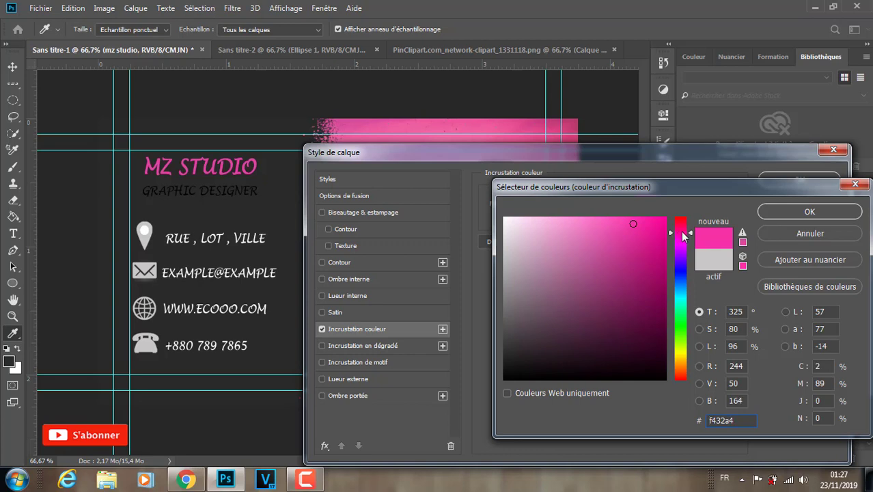
{"action": "left_click", "coordinate": [683, 230]}
{"action": "left_click_drag", "start_coordinate": [651, 223], "coordinate": [652, 221]}
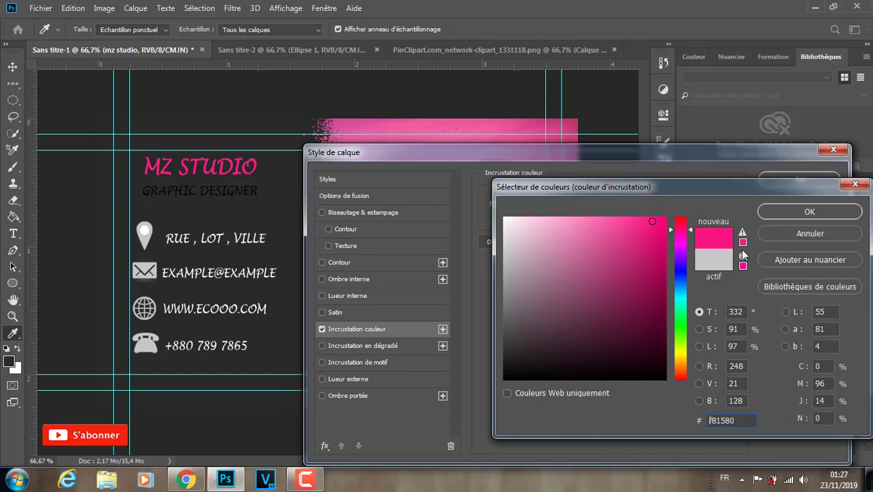
{"action": "left_click", "coordinate": [773, 217]}
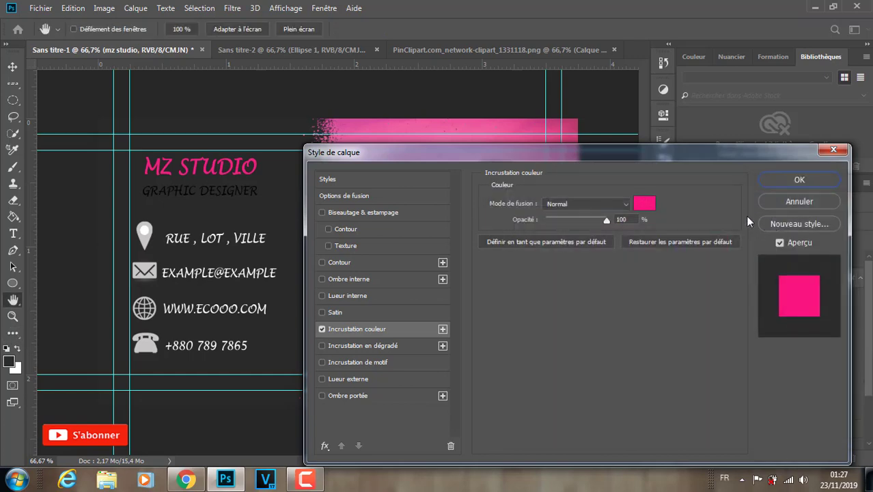
{"action": "left_click", "coordinate": [793, 184]}
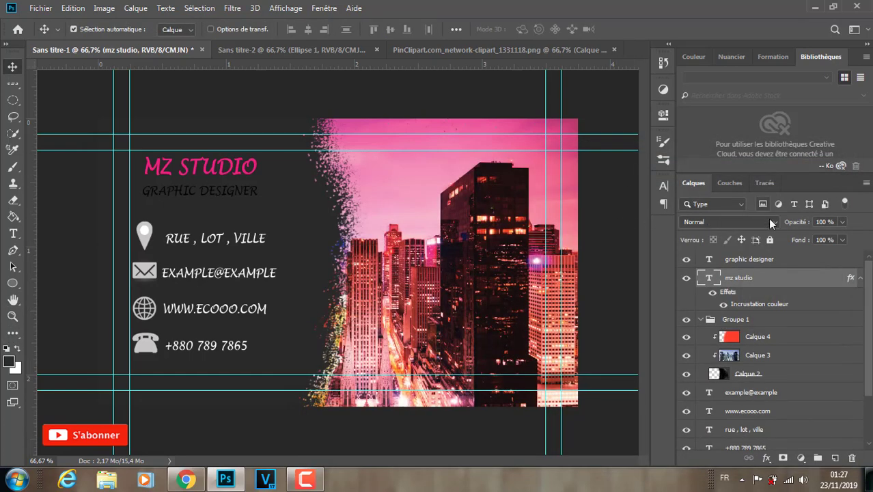
{"action": "left_click", "coordinate": [745, 262]}
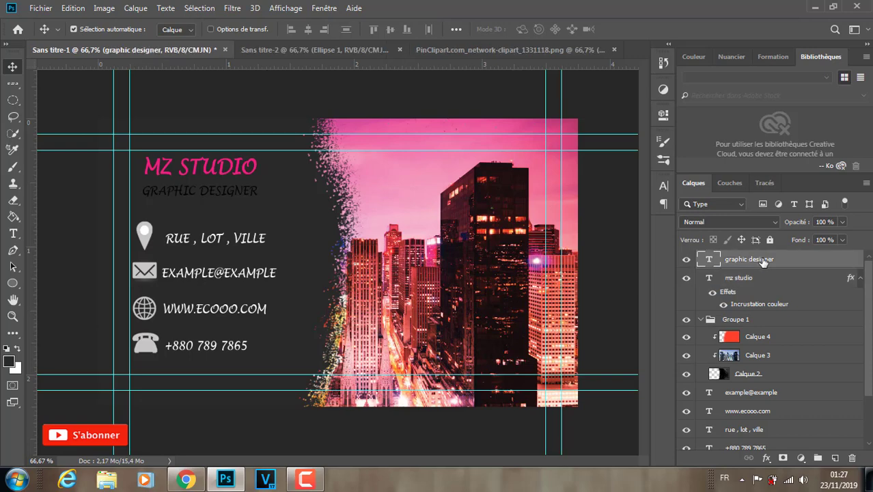
- Give graphic designer a white ffffff Incrustation couleur overlay and pull the two title lines closer
{"action": "double_click", "coordinate": [763, 261]}
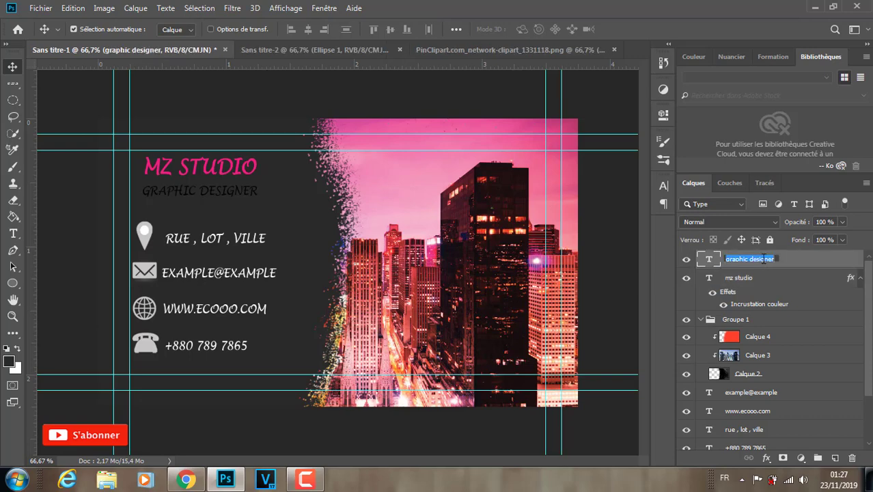
{"action": "double_click", "coordinate": [801, 268]}
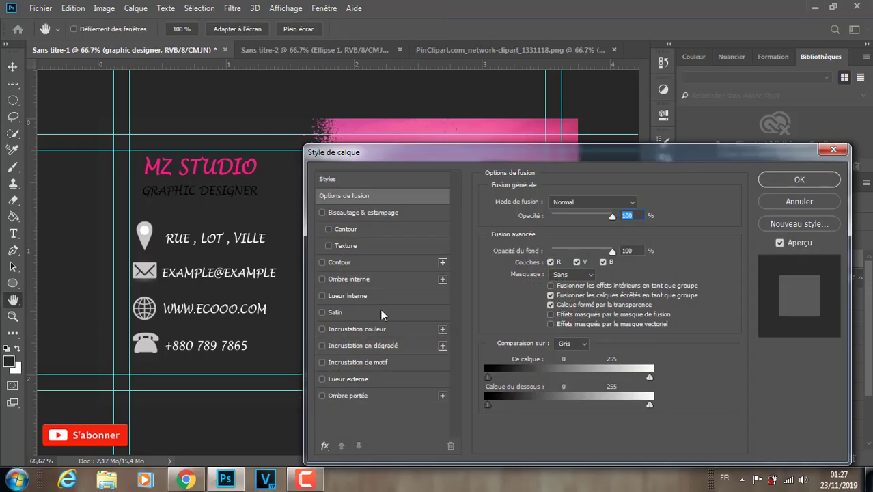
{"action": "left_click", "coordinate": [377, 329]}
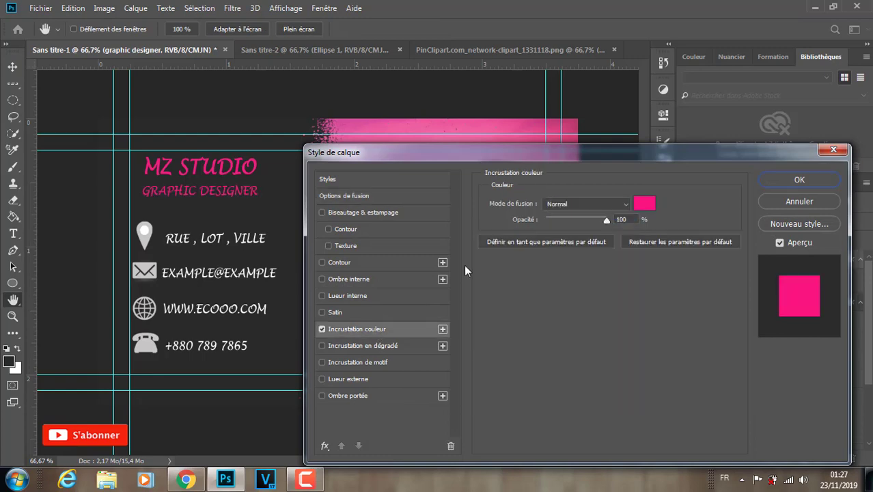
{"action": "left_click", "coordinate": [642, 205]}
{"action": "type", "text": "ffffff"}
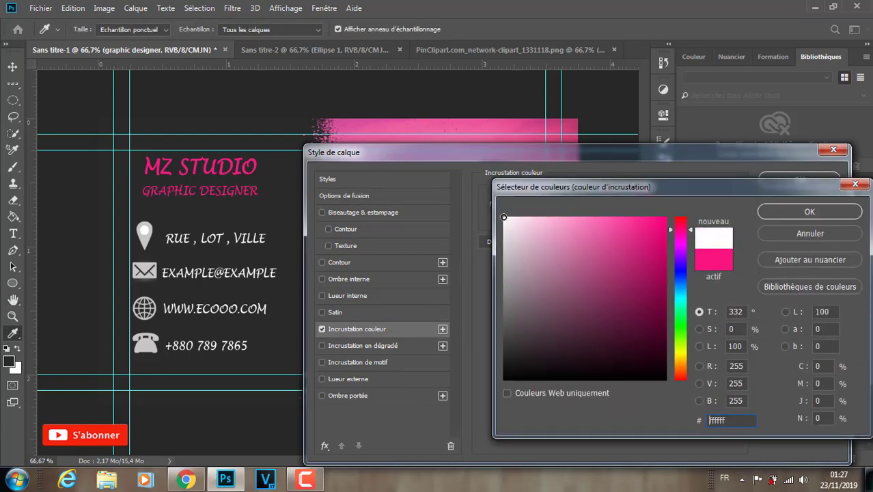
{"action": "left_click", "coordinate": [769, 213]}
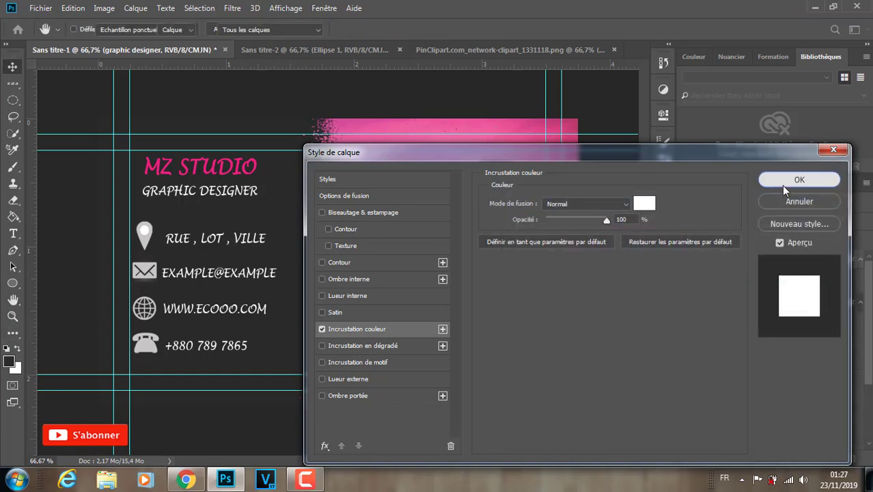
{"action": "left_click", "coordinate": [781, 185]}
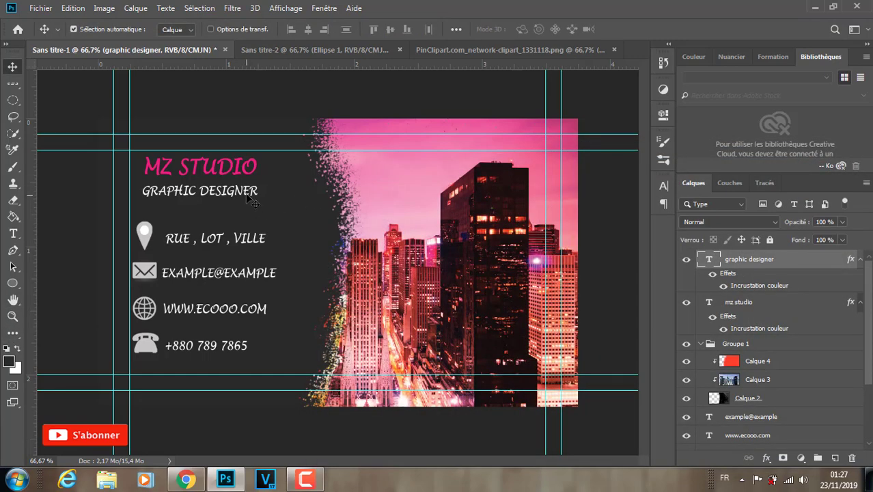
{"action": "mouse_move", "coordinate": [251, 199]}
{"action": "left_mouse_down"}
{"action": "mouse_move", "coordinate": [272, 169]}
{"action": "mouse_move", "coordinate": [254, 190]}
{"action": "mouse_move", "coordinate": [266, 191]}
{"action": "left_mouse_up"}
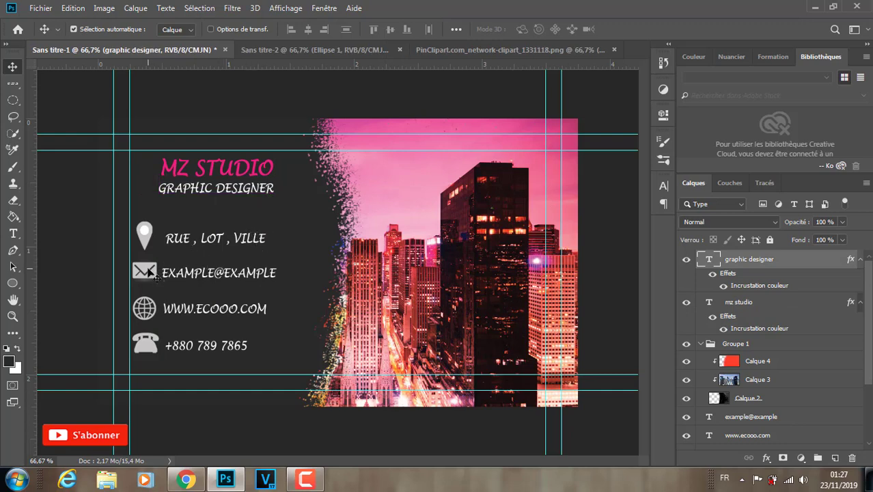
- Shift the contact icons right and align the address, e-mail and phone lines on one left edge
{"action": "left_click_drag", "start_coordinate": [149, 272], "coordinate": [156, 272]}
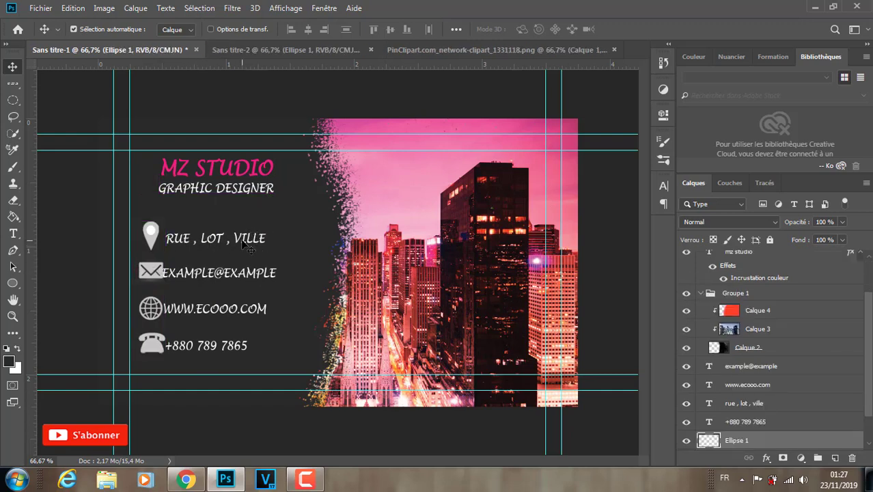
{"action": "left_click_drag", "start_coordinate": [244, 247], "coordinate": [251, 247]}
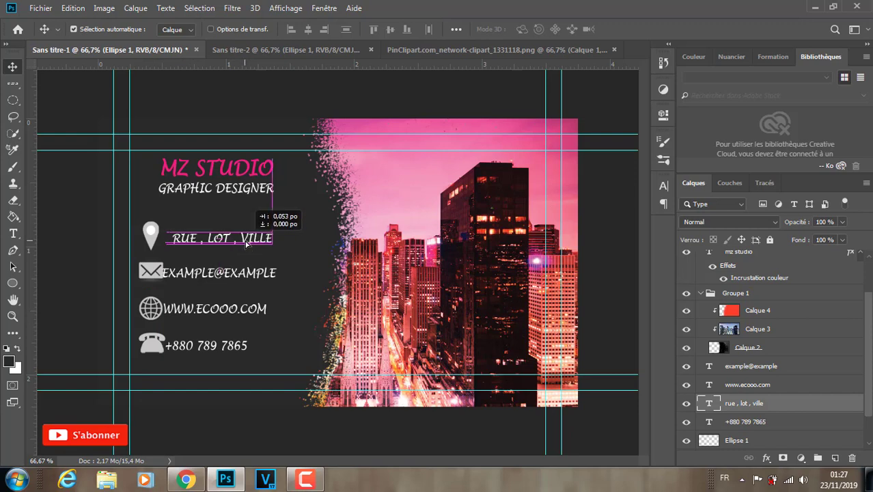
{"action": "left_click_drag", "start_coordinate": [258, 277], "coordinate": [273, 308]}
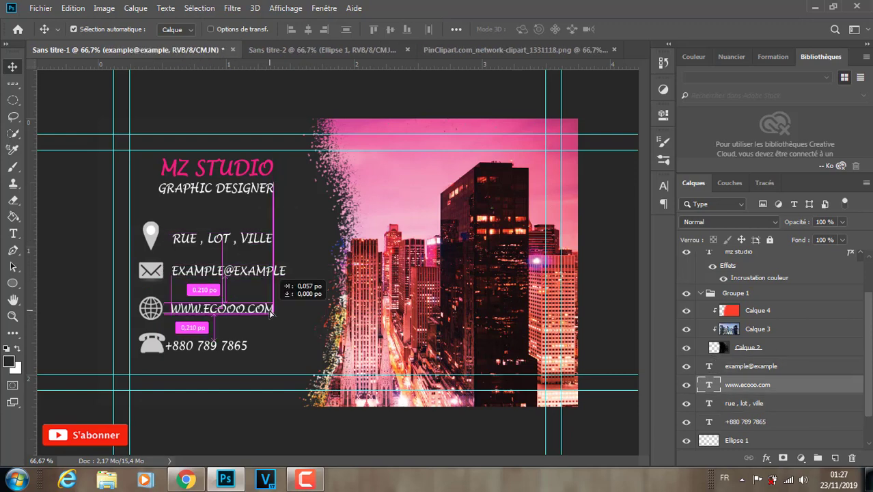
{"action": "left_click_drag", "start_coordinate": [223, 353], "coordinate": [236, 352]}
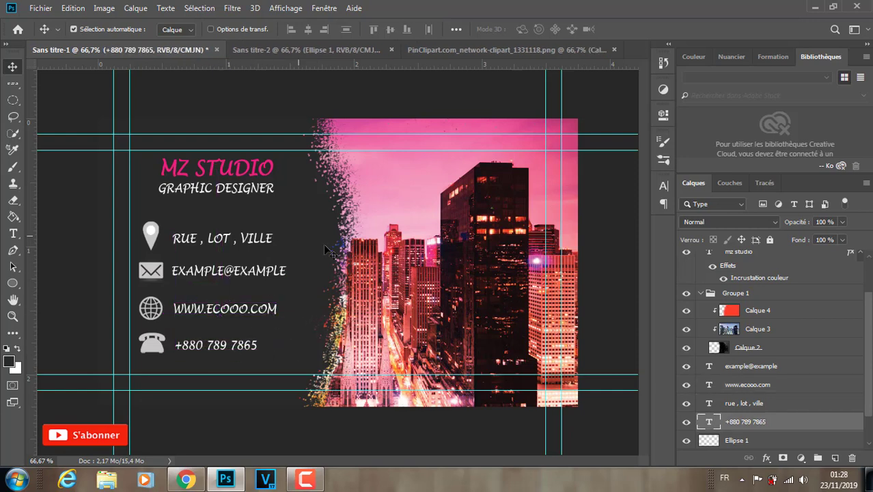